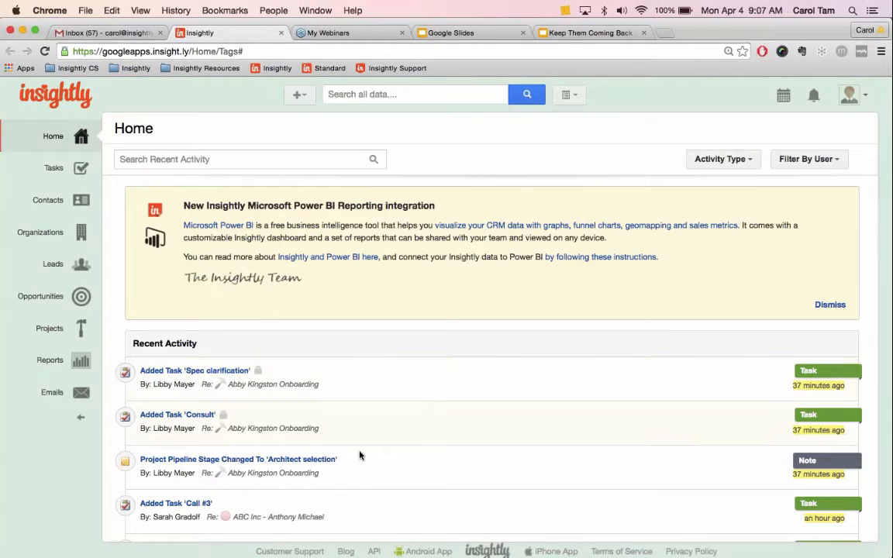
# Examine the home page's activity type and user filters, the options for adding records, global search and the recent items list
pyautogui.click(746, 164)
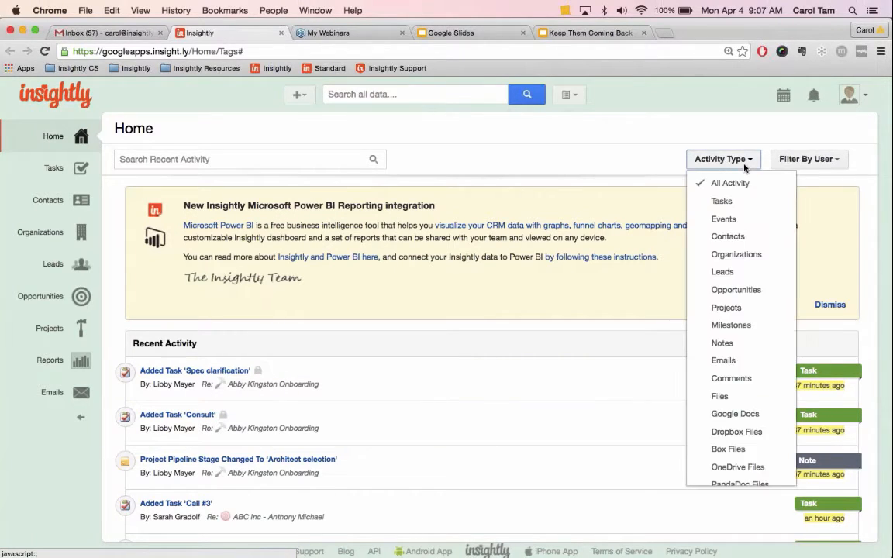
pyautogui.click(832, 161)
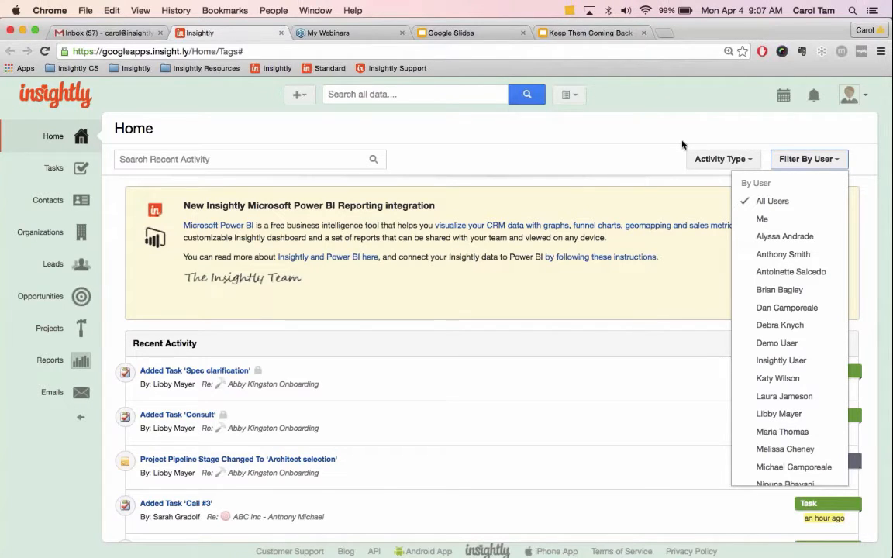
pyautogui.click(308, 99)
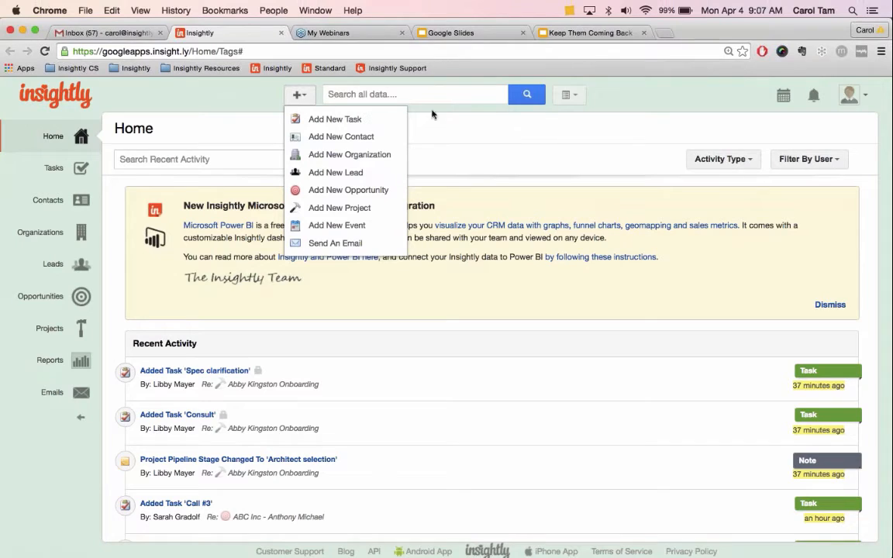
pyautogui.click(425, 89)
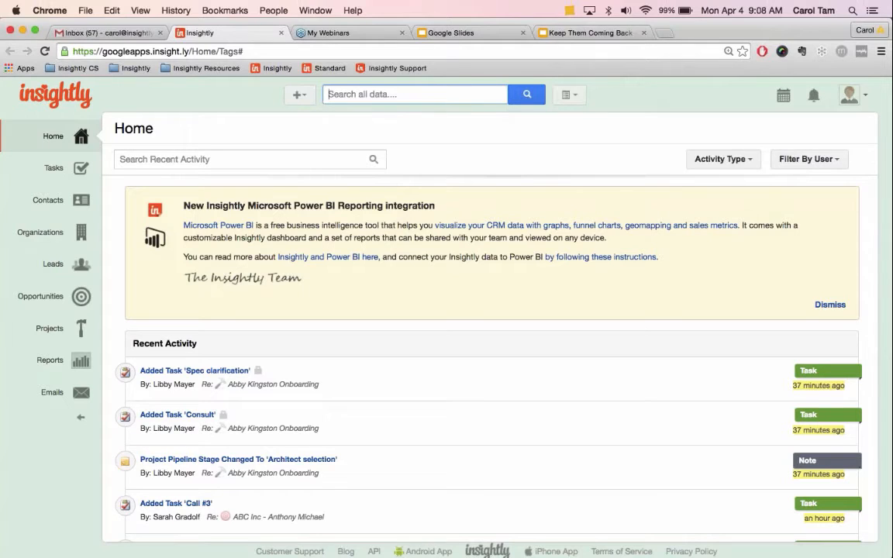
pyautogui.click(571, 98)
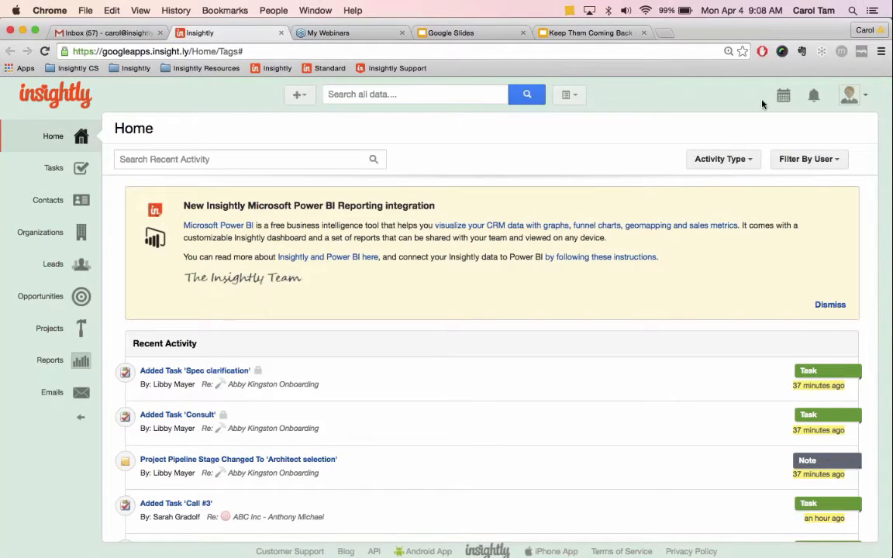
# Open the calendar and show events for two additional colleagues on it
pyautogui.click(785, 97)
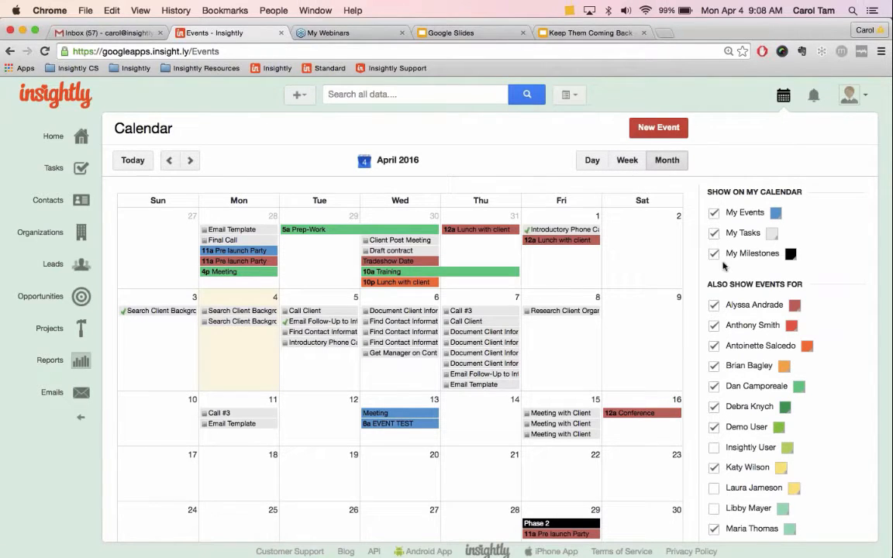
pyautogui.scroll(-2, 723, 266)
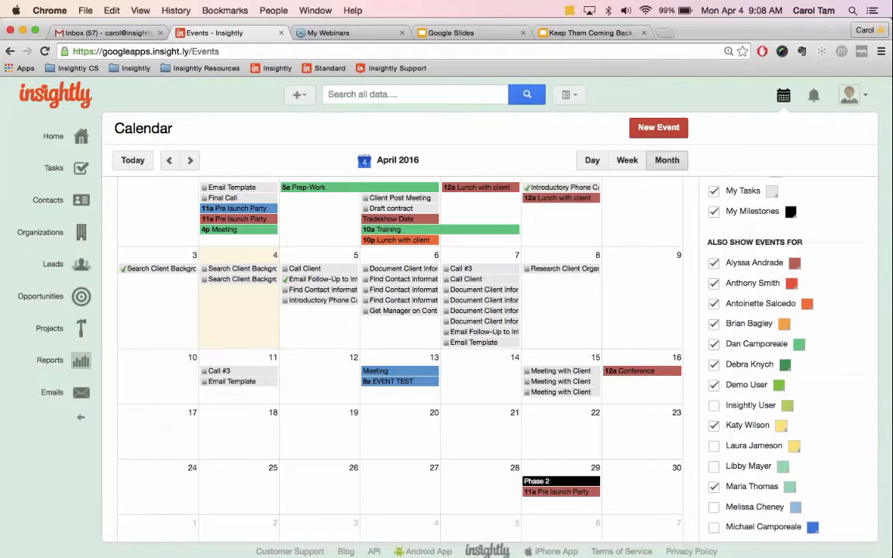
pyautogui.click(715, 447)
pyautogui.click(714, 466)
pyautogui.scroll(2, 439, 304)
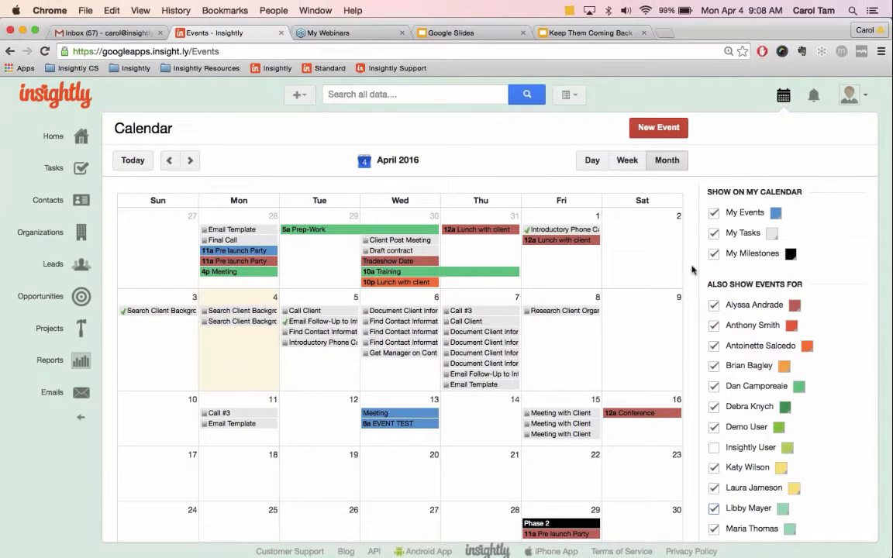
# Open the notification settings from the notifications list and review the email and automatic follow options
pyautogui.click(814, 96)
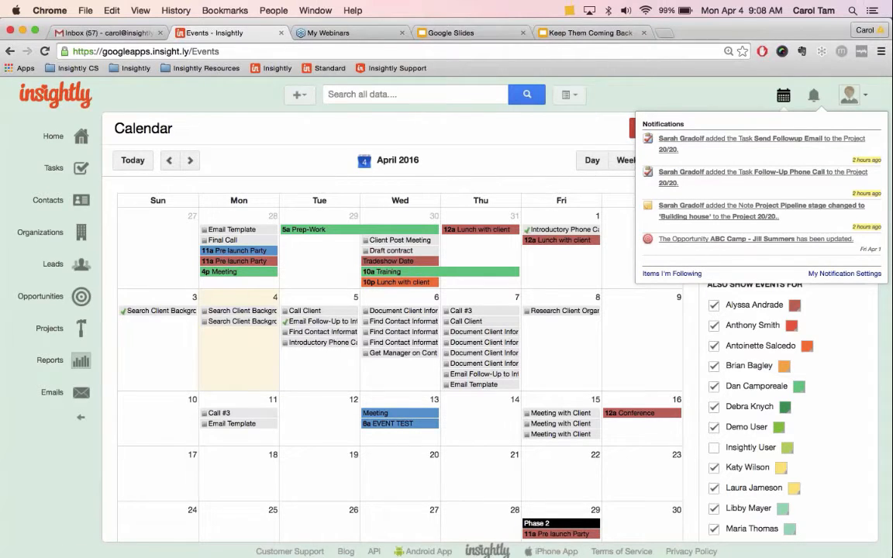
pyautogui.click(824, 275)
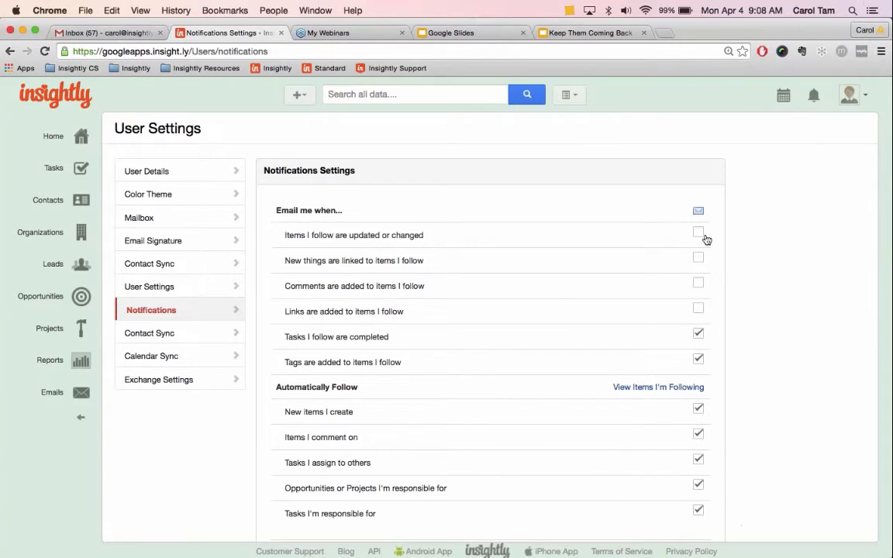
pyautogui.scroll(-3, 694, 399)
pyautogui.scroll(3, 694, 399)
# Look over the account options, and view the home page and the task list
pyautogui.click(850, 96)
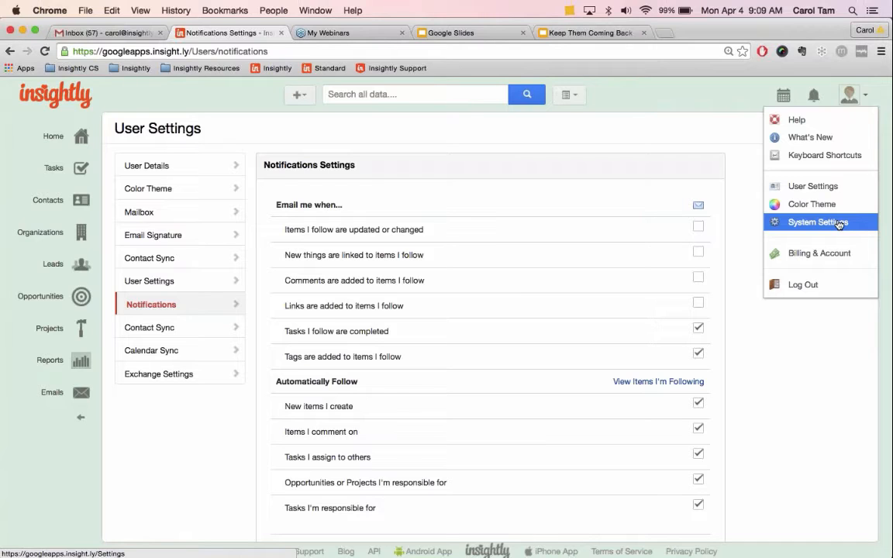
pyautogui.click(858, 97)
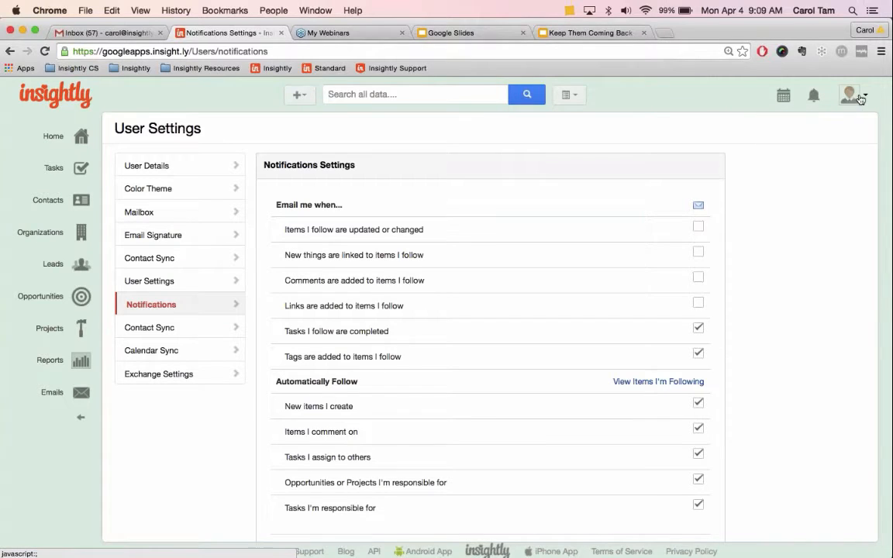
pyautogui.click(74, 136)
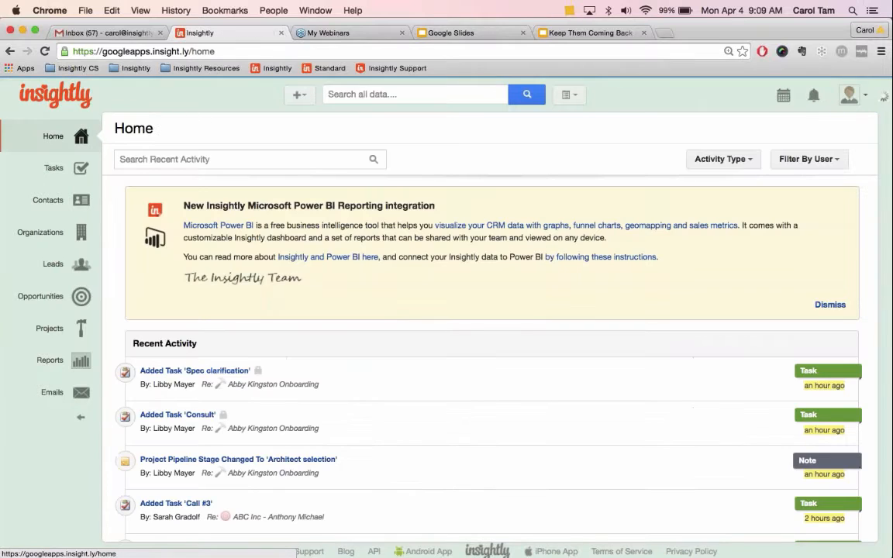
pyautogui.click(67, 188)
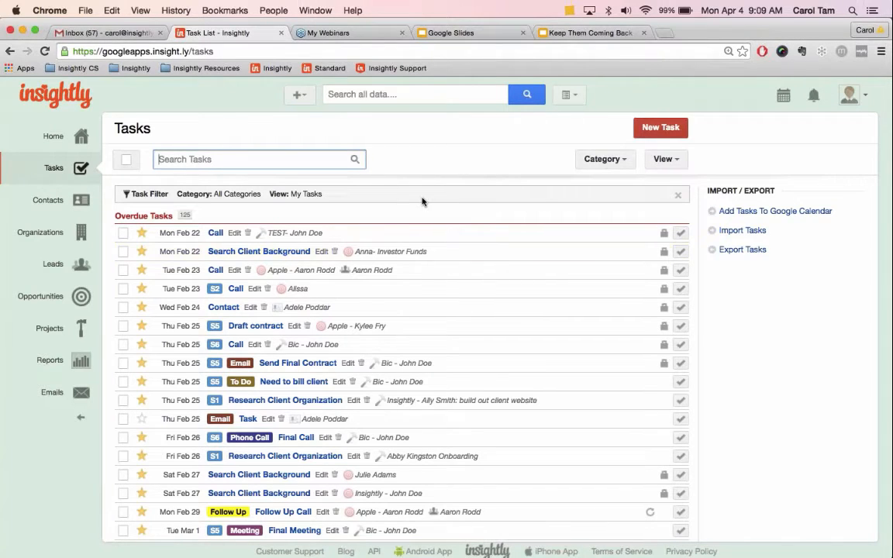
# Start a new contact from the contact list and enter the contact's first and last name
pyautogui.click(74, 205)
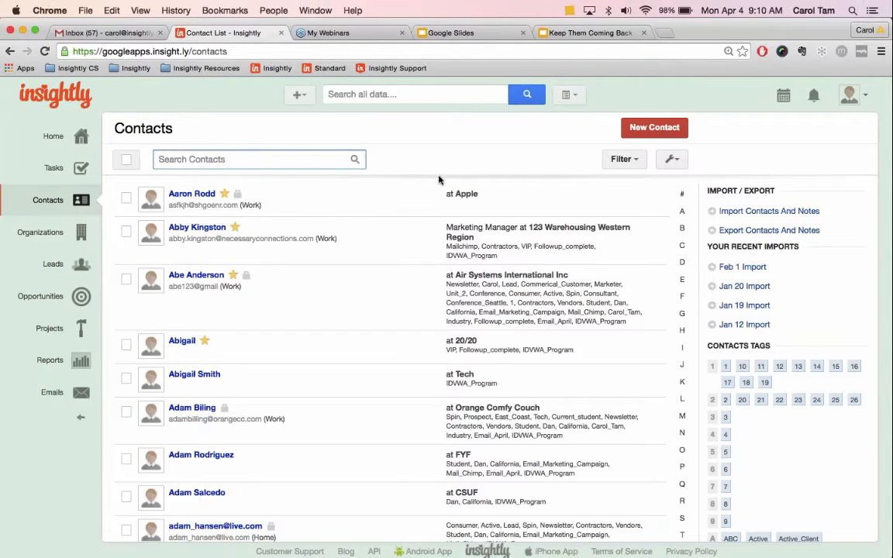
pyautogui.click(655, 131)
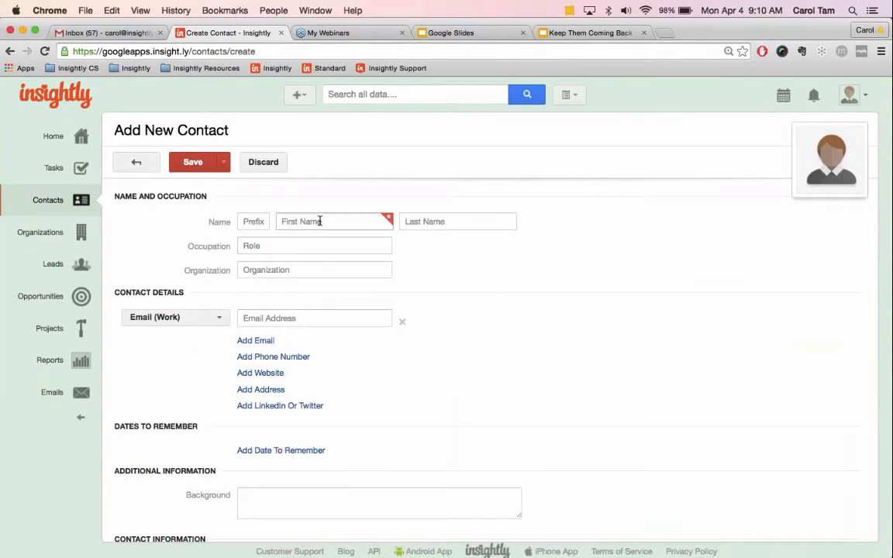
pyautogui.click(319, 221)
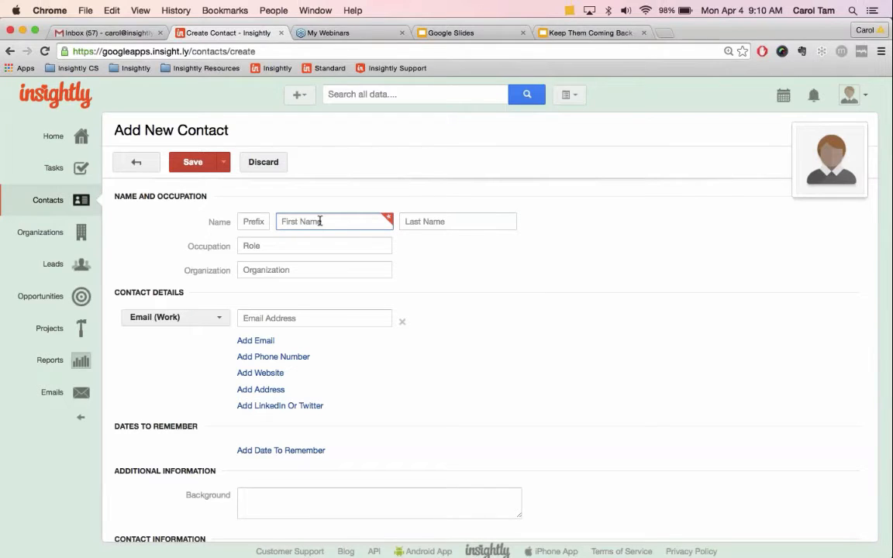
pyautogui.write('k')
pyautogui.press('Tab')
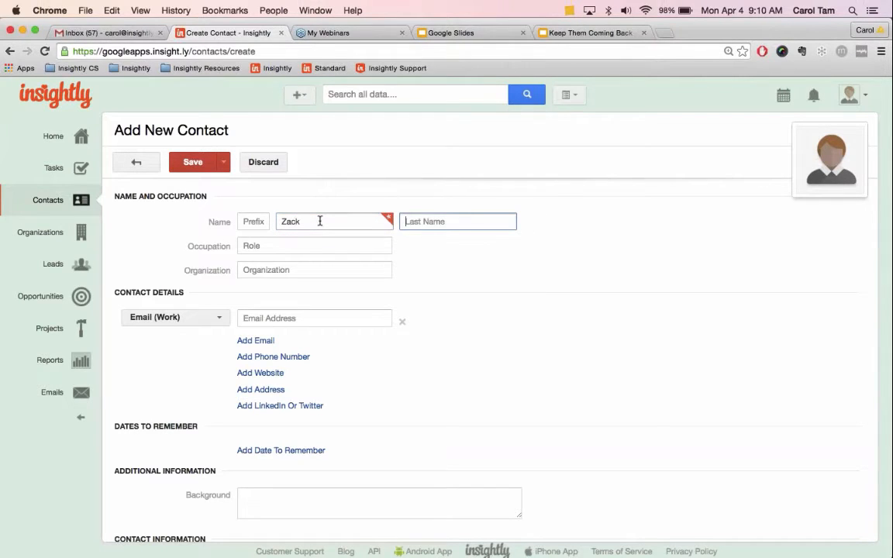
pyautogui.write('Day')
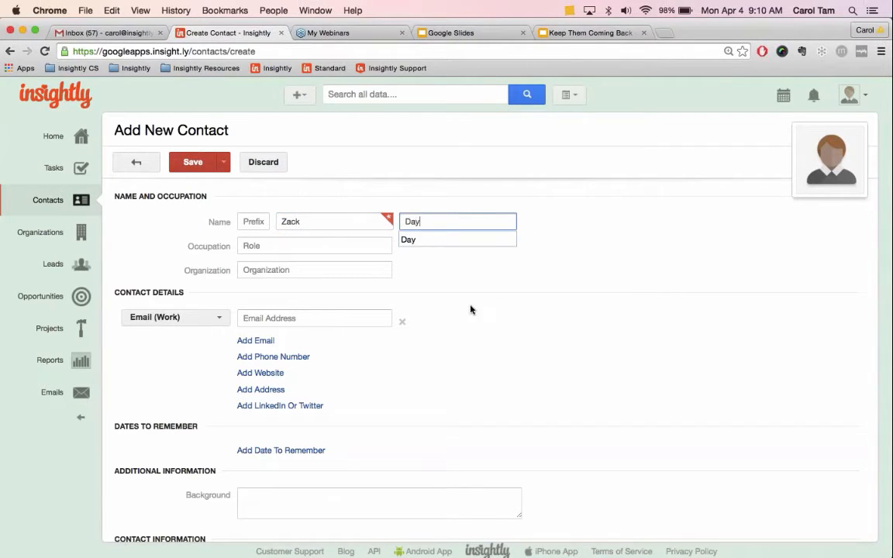
# Dismiss the possible duplicates notice and set the contact's organization to Insightly
pyautogui.click(466, 298)
pyautogui.click(302, 275)
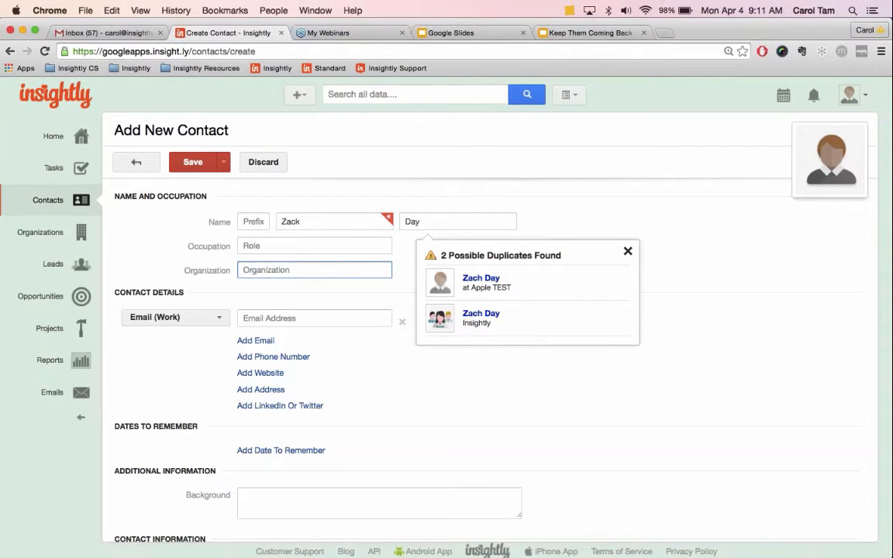
pyautogui.click(629, 253)
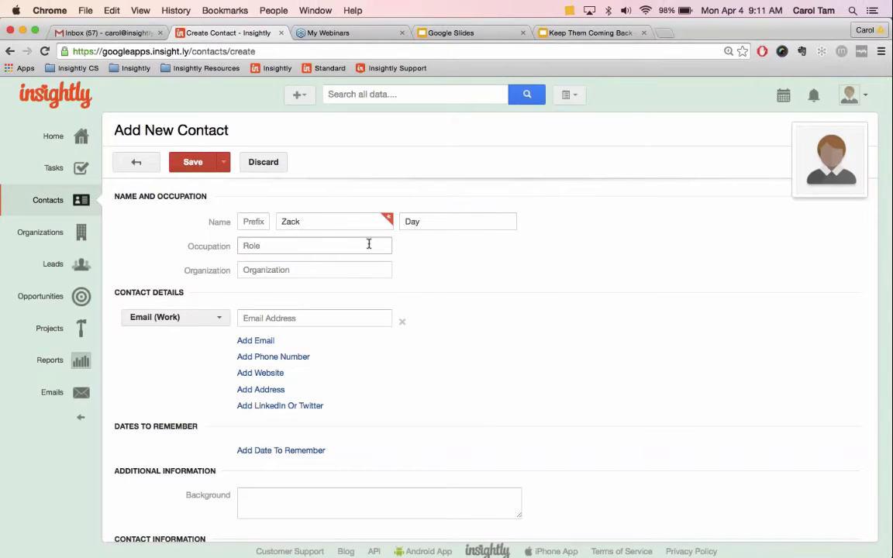
pyautogui.click(334, 265)
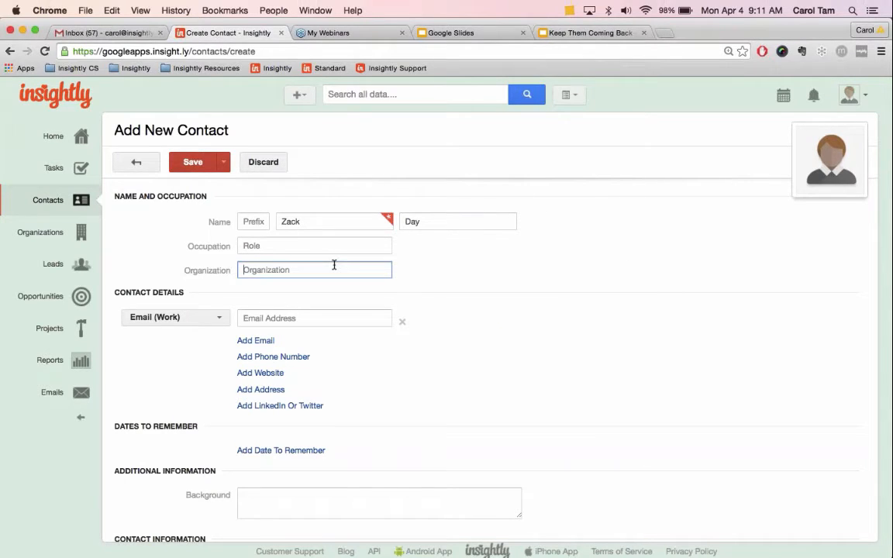
pyautogui.write('Insightly')
pyautogui.click(466, 274)
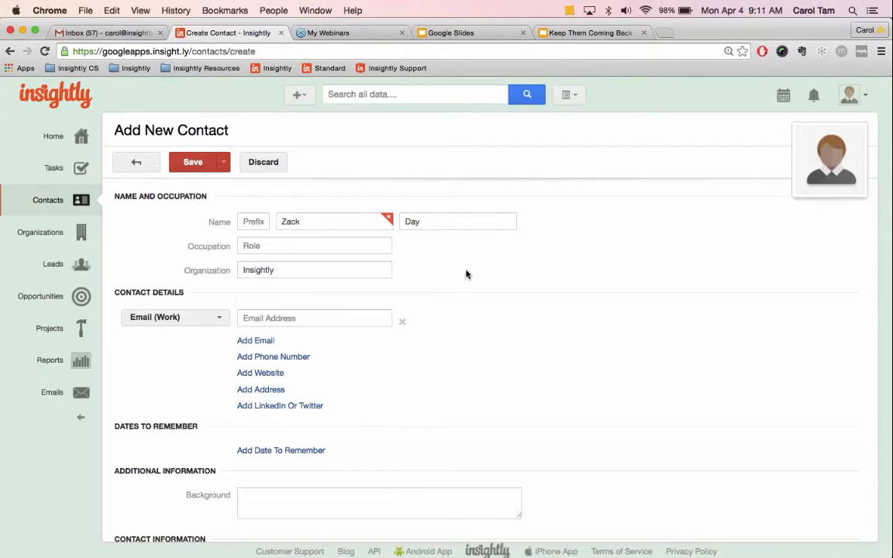
# Examine the new contact form's contact details, dates to remember, additional information and custom field sections
pyautogui.scroll(-2, 466, 274)
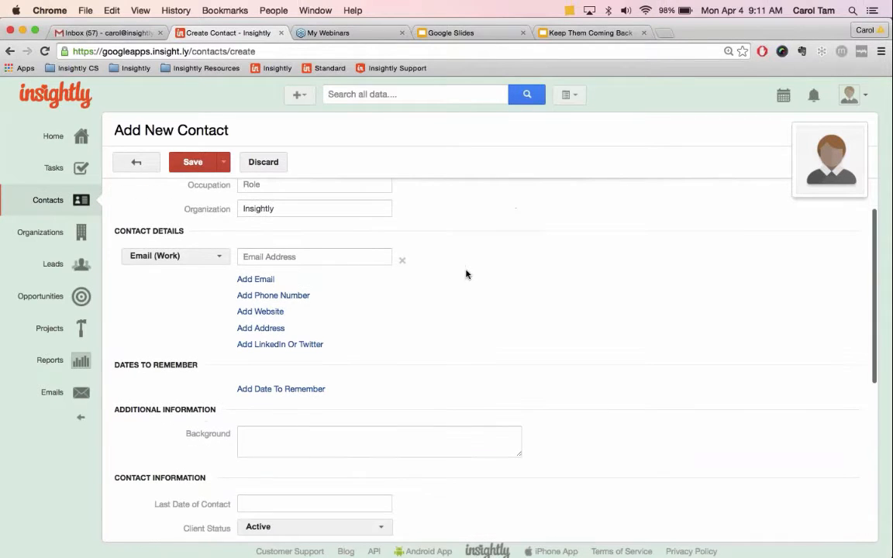
pyautogui.click(293, 257)
pyautogui.scroll(-1, 342, 249)
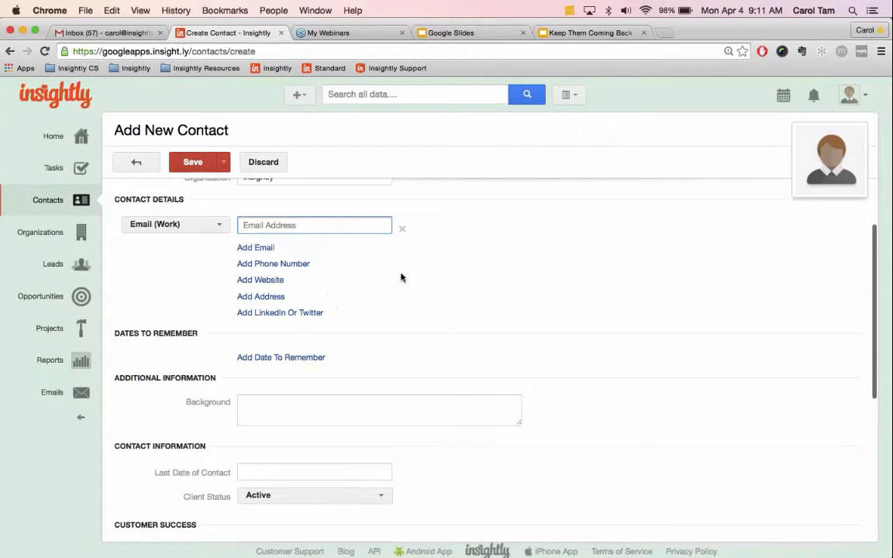
pyautogui.scroll(-1, 401, 277)
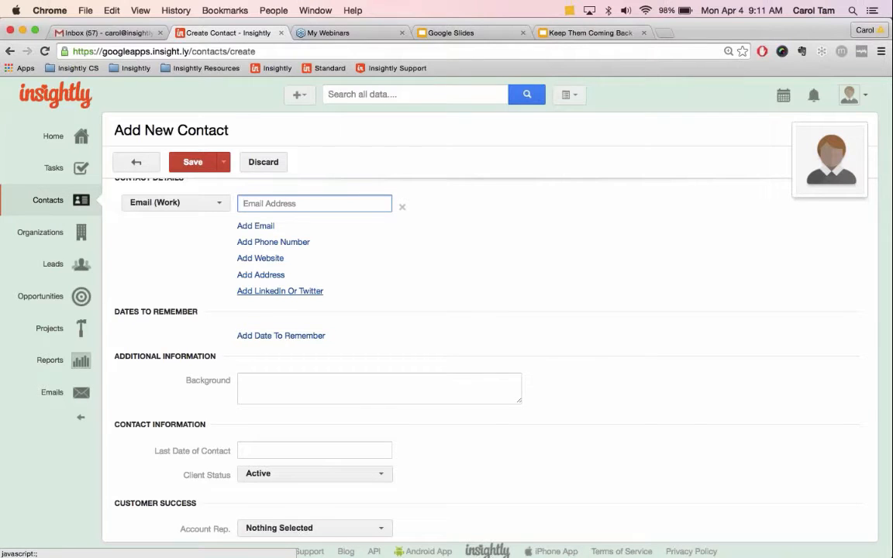
pyautogui.scroll(3, 280, 291)
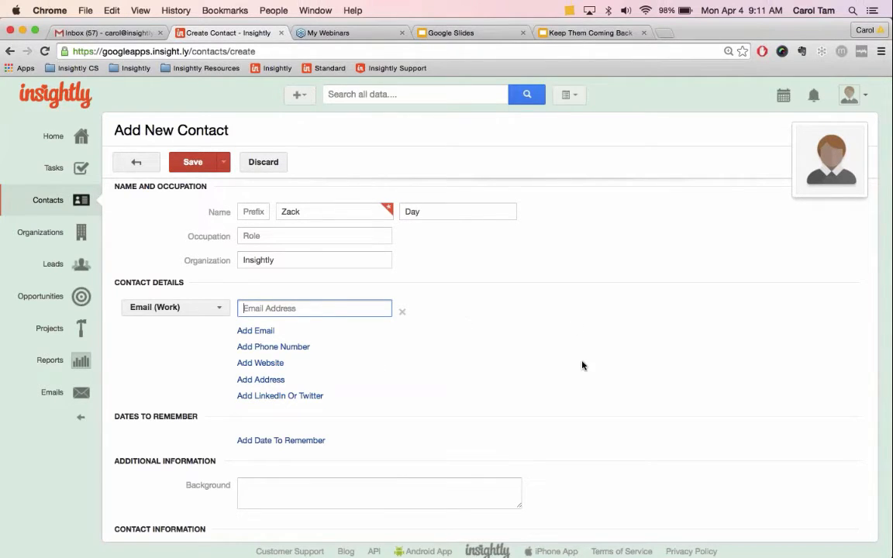
pyautogui.scroll(-1, 582, 365)
pyautogui.scroll(-5, 583, 365)
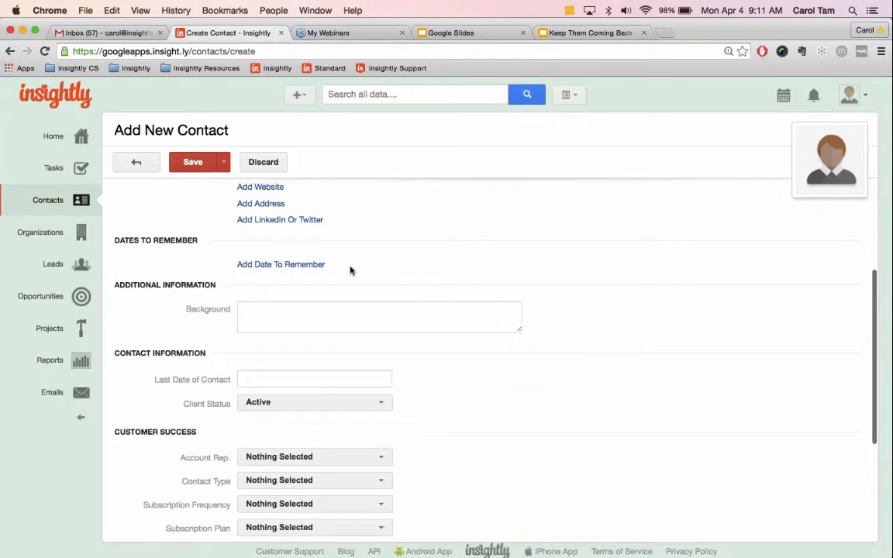
pyautogui.scroll(-1, 351, 270)
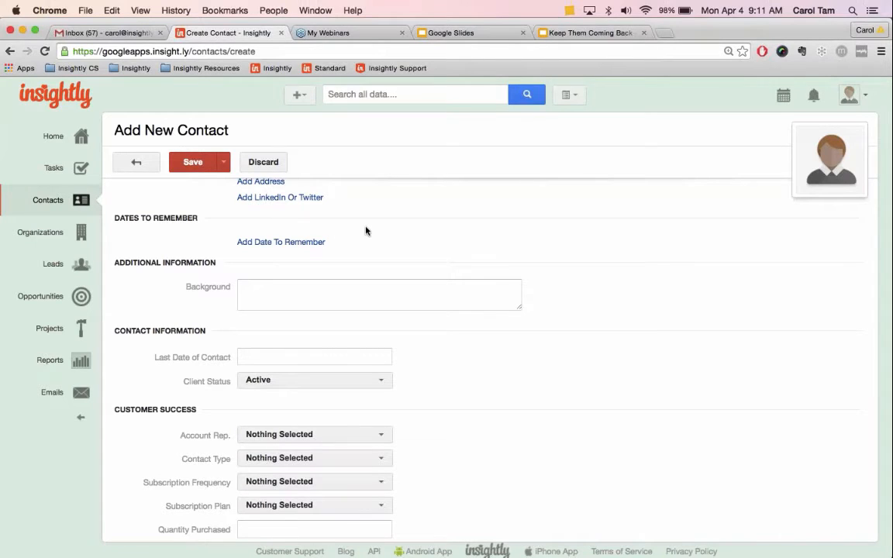
pyautogui.scroll(-2, 366, 231)
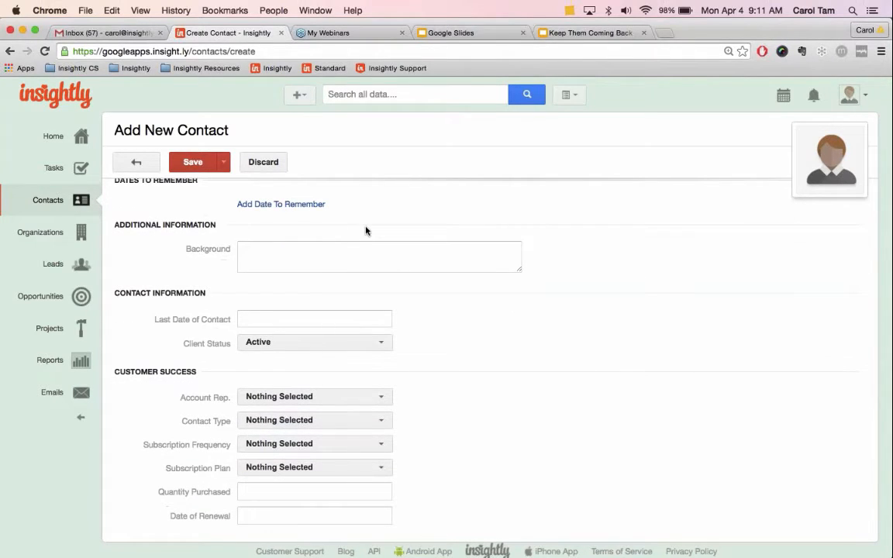
# Add an empty date to remember to the new contact and set its subscription plan to Basic
pyautogui.scroll(1, 366, 230)
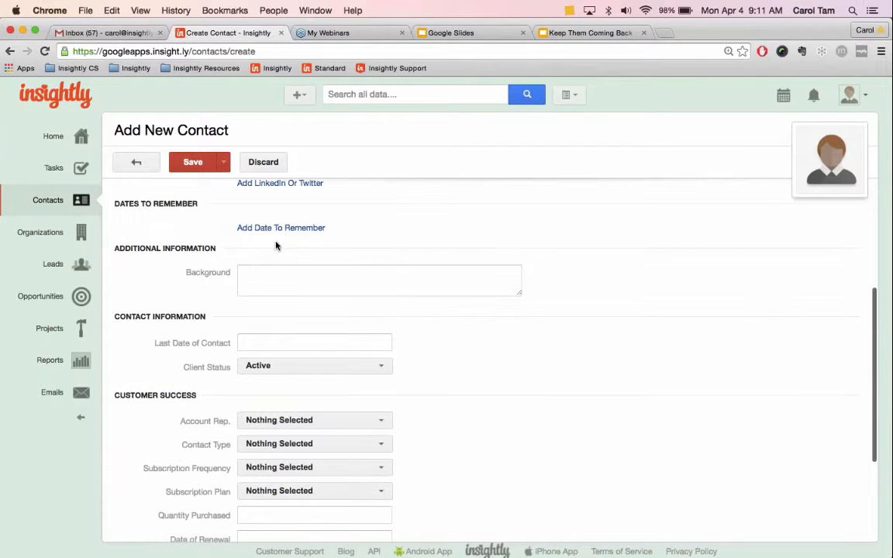
pyautogui.click(284, 228)
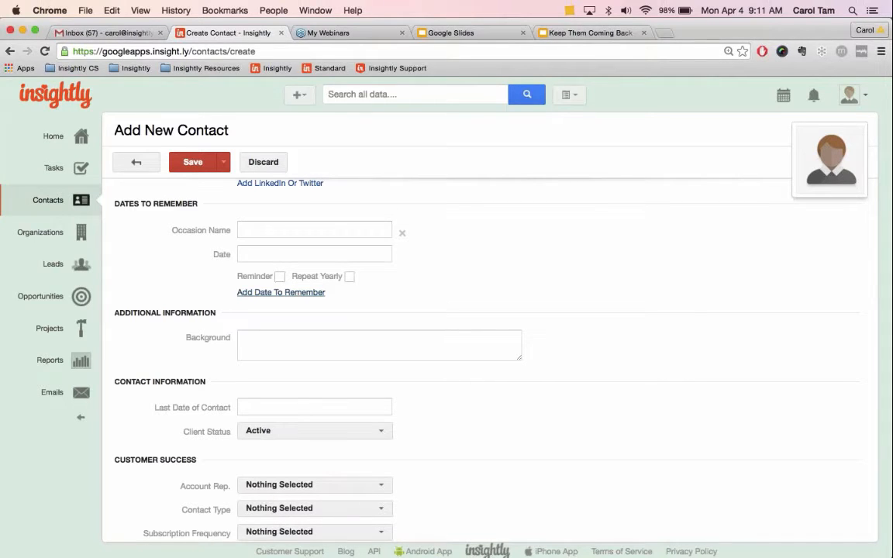
pyautogui.scroll(-5, 166, 287)
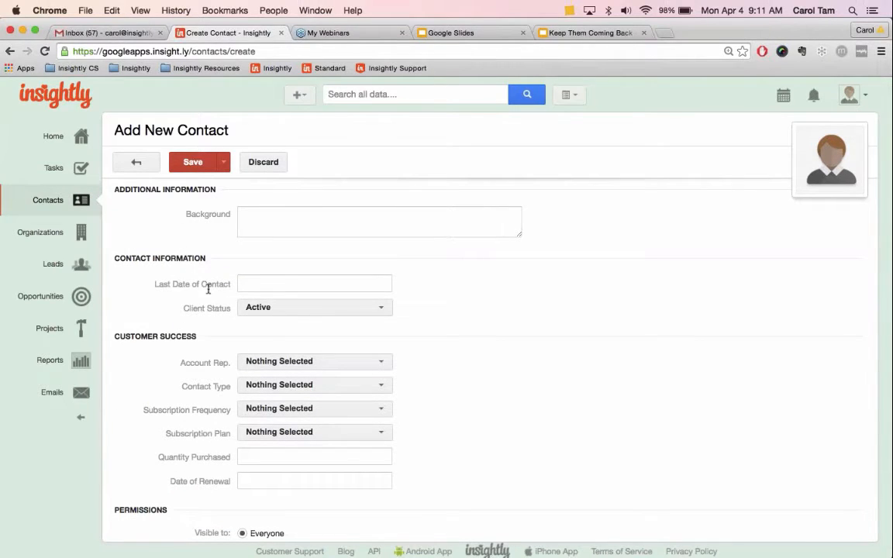
pyautogui.scroll(-1, 189, 259)
pyautogui.scroll(-3, 193, 254)
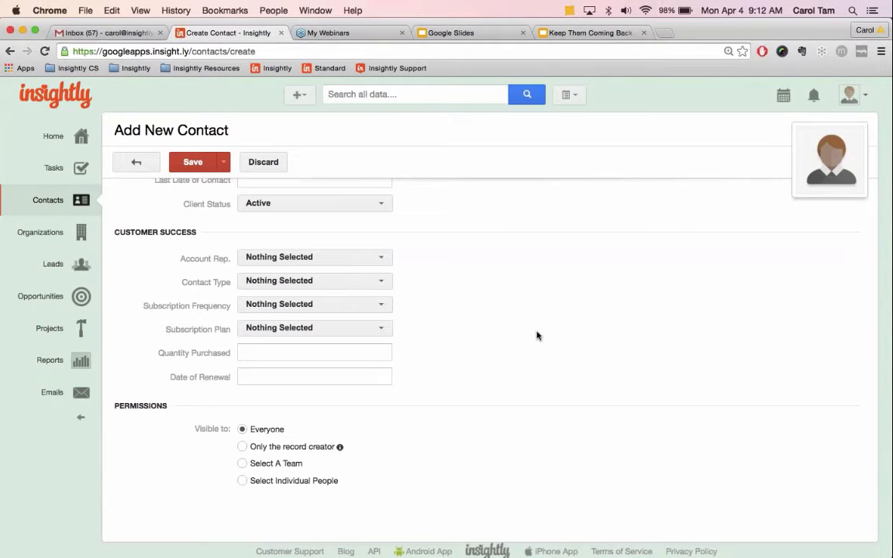
pyautogui.click(263, 329)
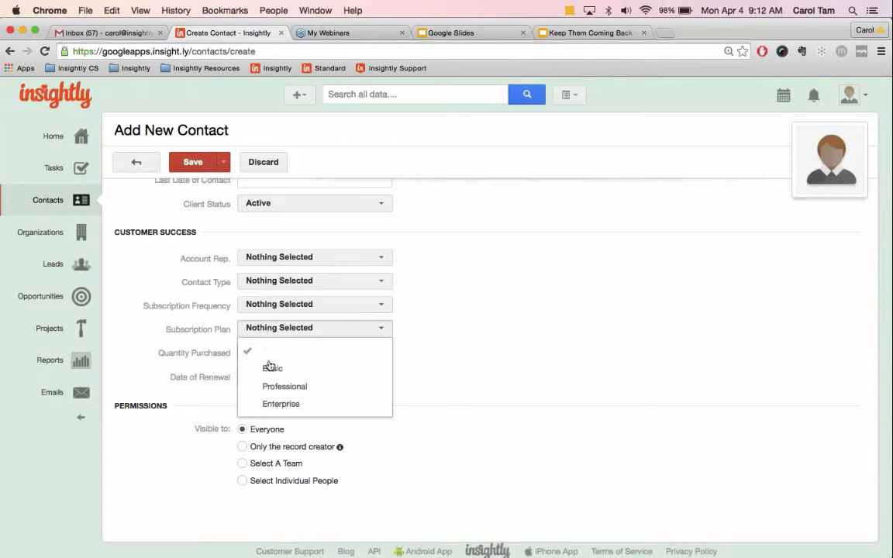
pyautogui.click(270, 369)
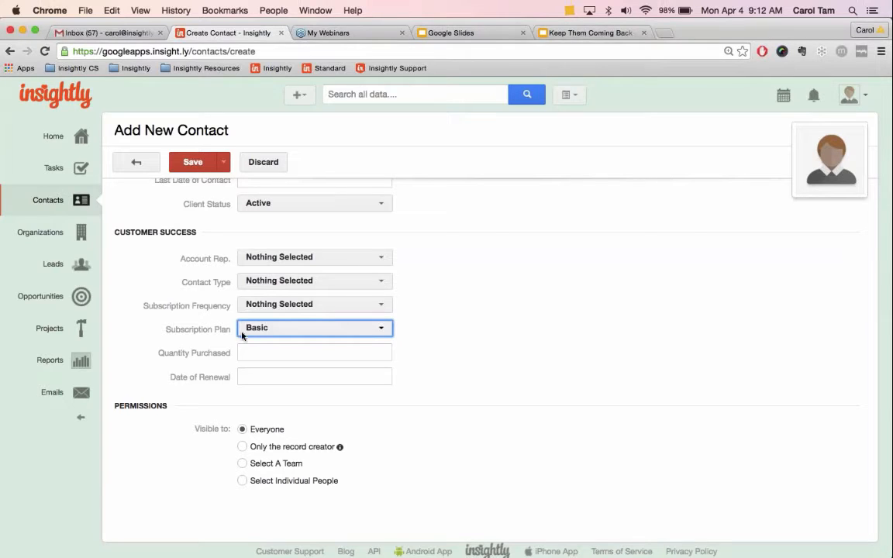
pyautogui.click(508, 340)
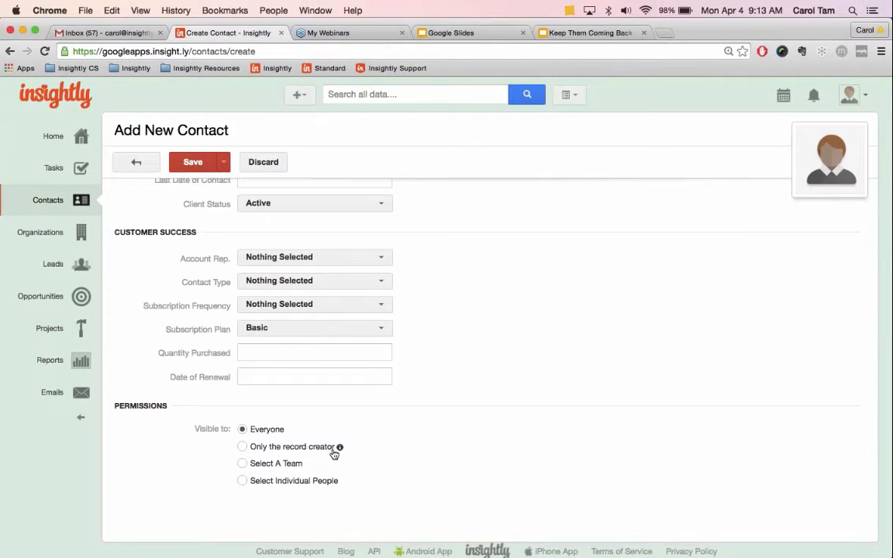
# Try restricting the contact's visibility to a team and look through the available teams
pyautogui.moveTo(341, 450)
pyautogui.click(242, 463)
pyautogui.scroll(-1, 244, 462)
pyautogui.click(333, 460)
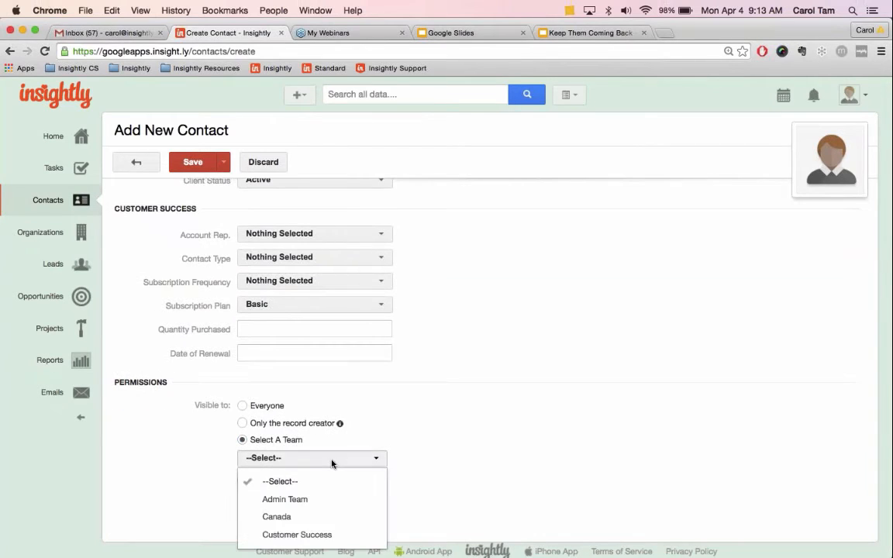
pyautogui.scroll(-4, 320, 523)
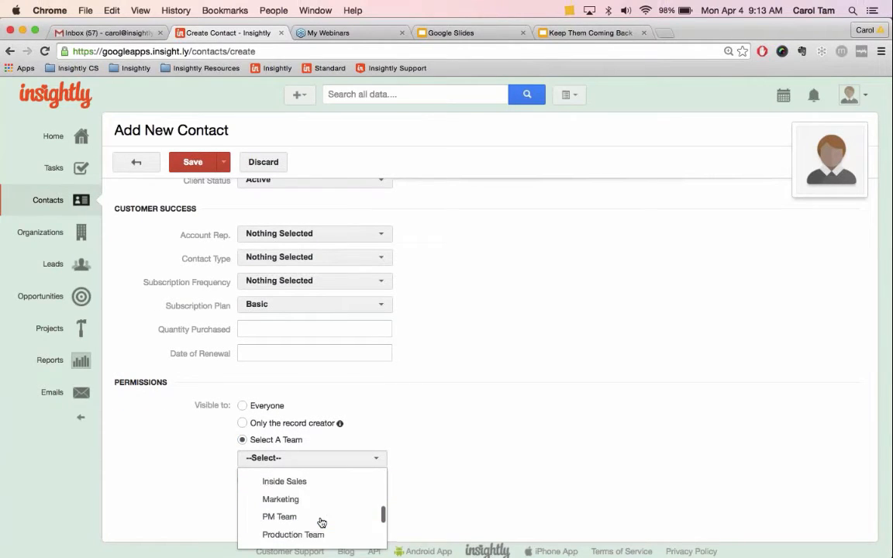
pyautogui.click(320, 478)
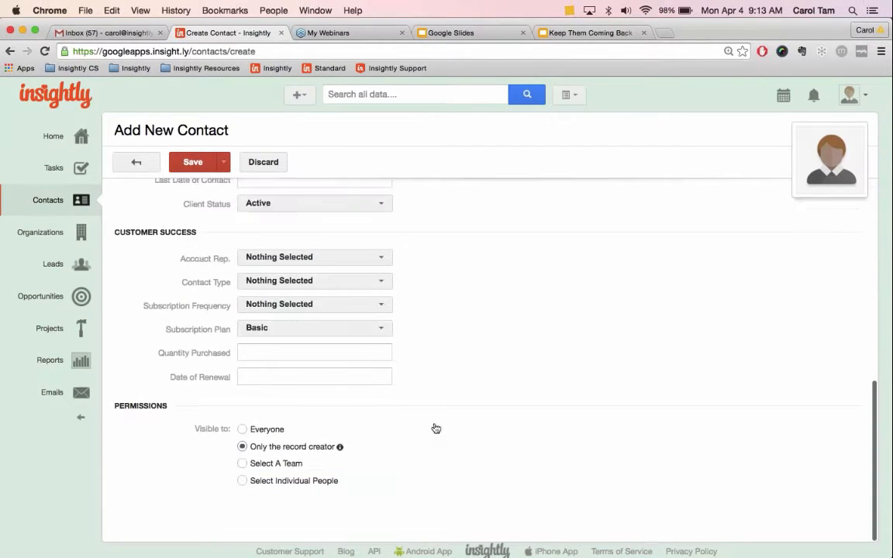
# Make the contact visible only to the first two individual users listed and save the contact
pyautogui.click(243, 481)
pyautogui.click(256, 502)
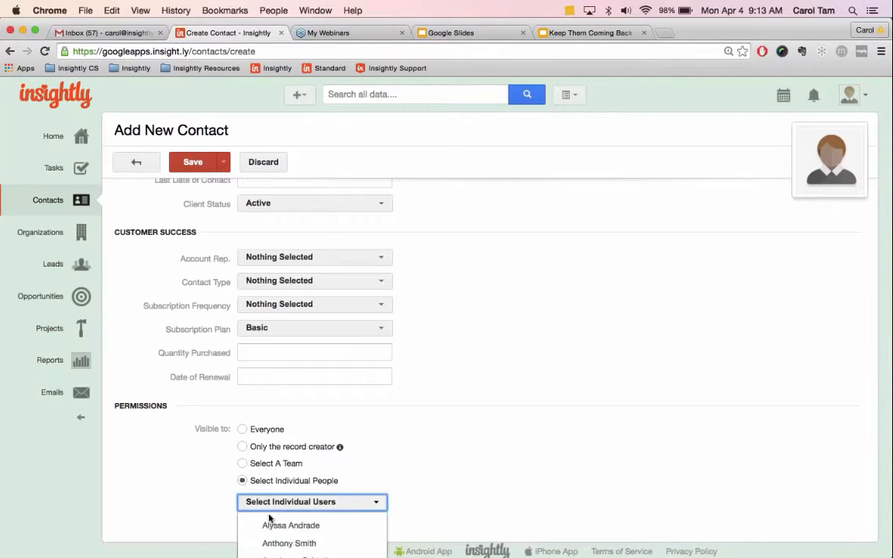
pyautogui.click(283, 543)
pyautogui.click(284, 527)
pyautogui.scroll(-3, 310, 539)
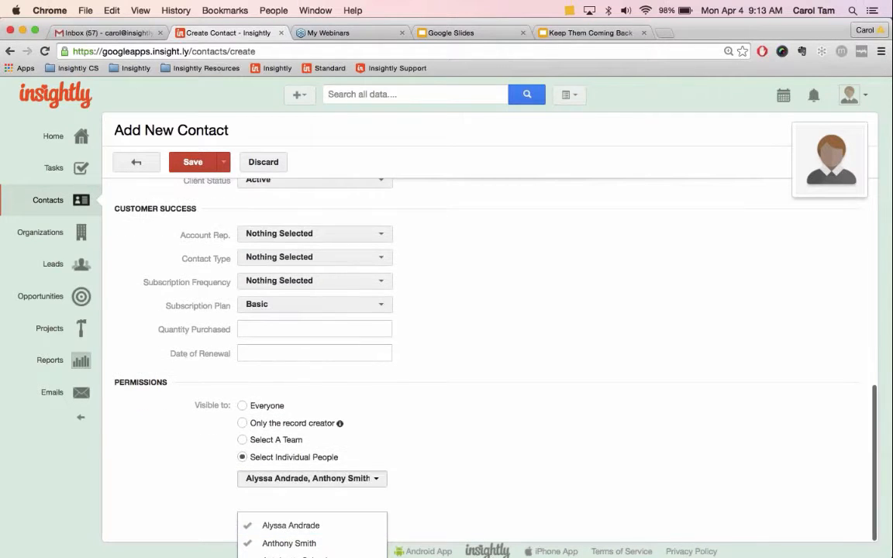
pyautogui.click(235, 390)
pyautogui.click(177, 164)
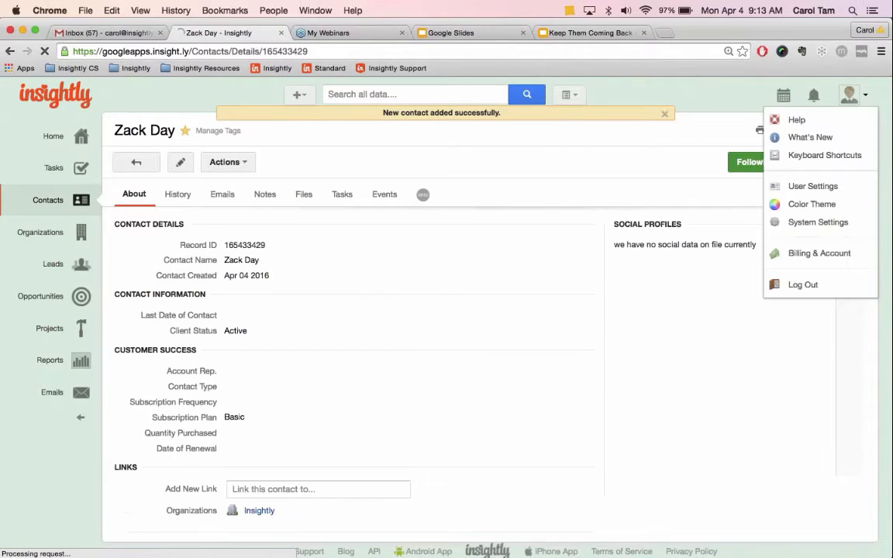
# Open the system settings and look through the teams list and the explanation of teams
pyautogui.click(838, 225)
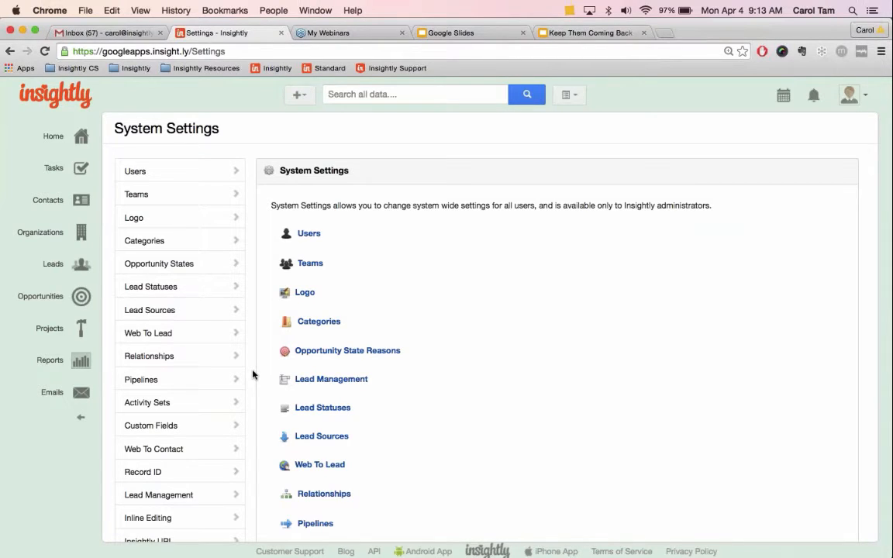
pyautogui.click(200, 198)
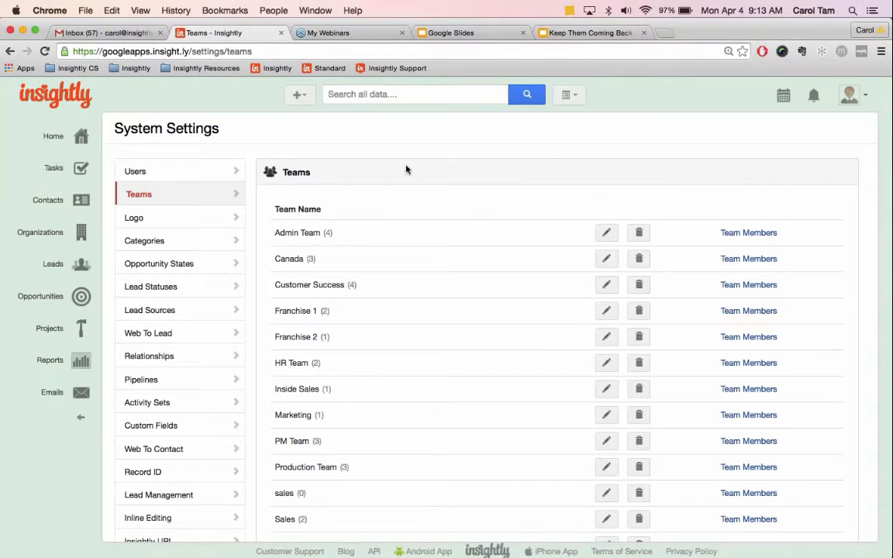
pyautogui.scroll(-3, 454, 253)
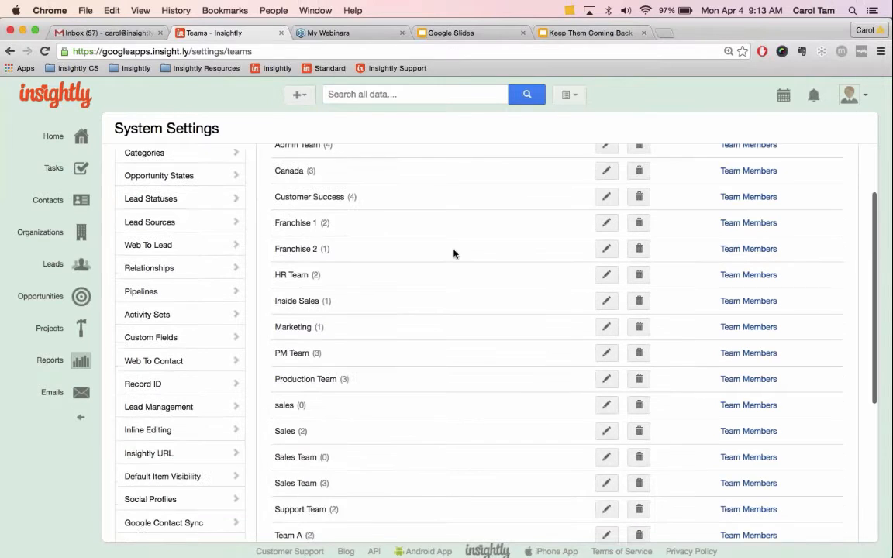
pyautogui.scroll(-8, 349, 294)
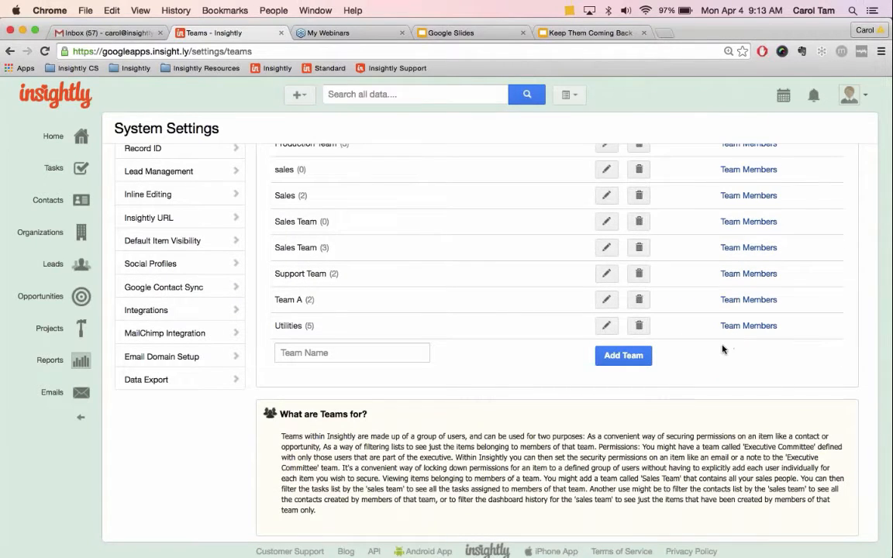
pyautogui.scroll(7, 722, 349)
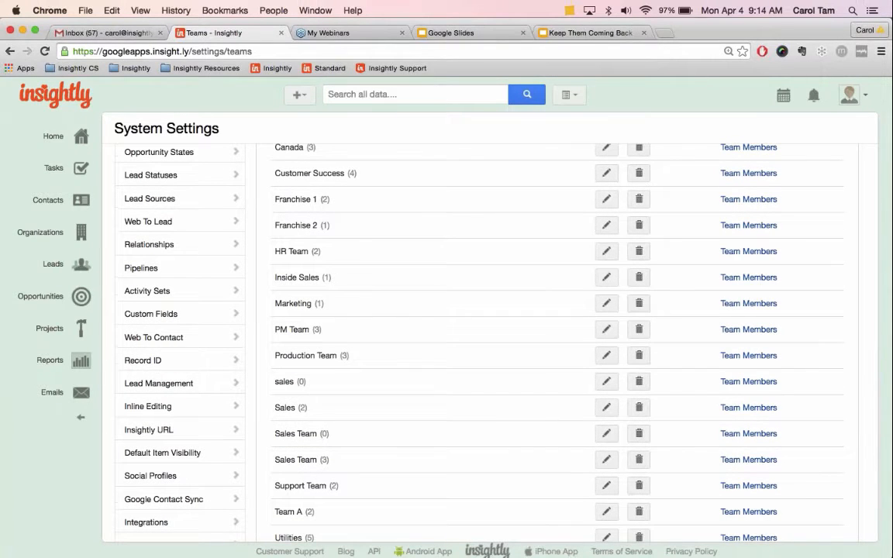
# Start a new contact custom field labelled Subscription Plan and set its field type to Dropdown Field
pyautogui.click(178, 313)
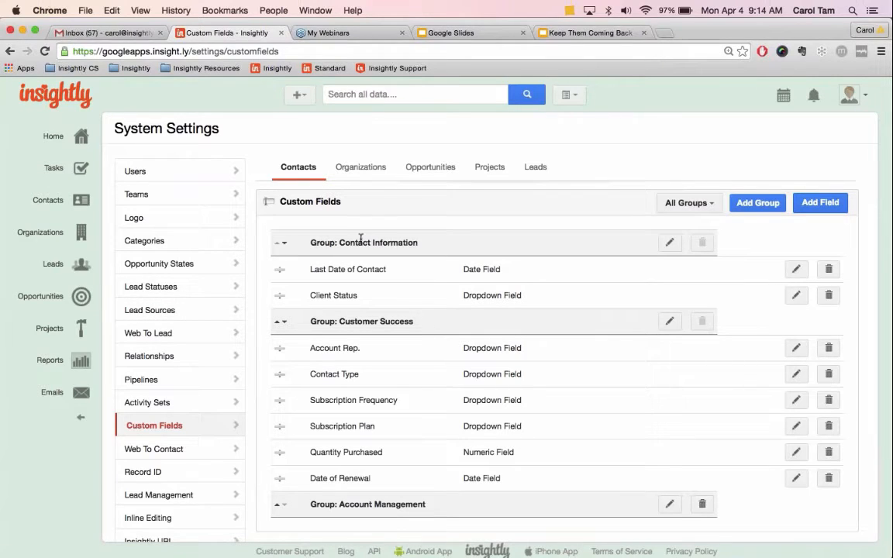
pyautogui.click(814, 203)
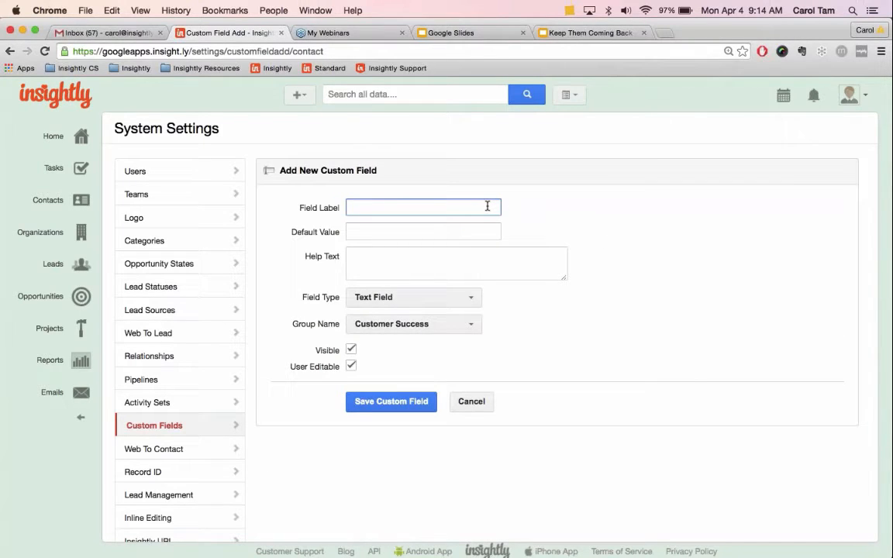
pyautogui.write('Subscription Plan')
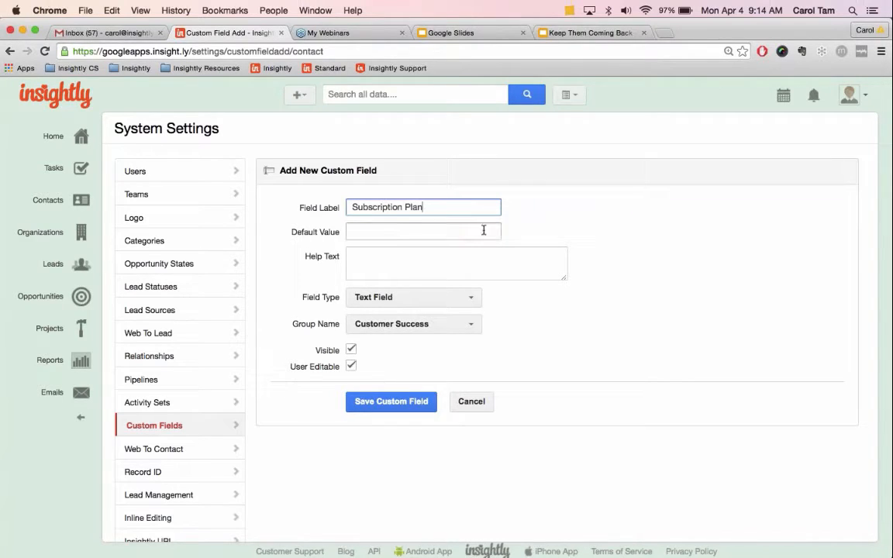
pyautogui.click(469, 297)
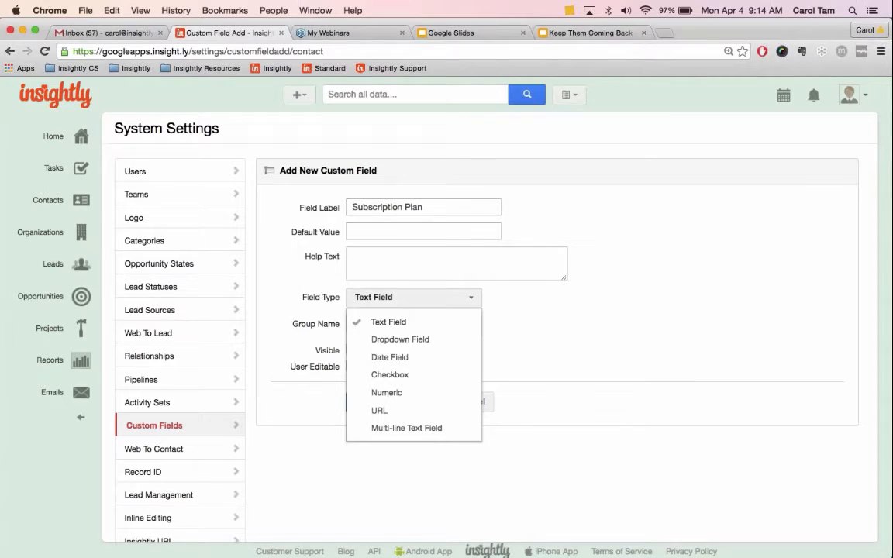
pyautogui.click(398, 339)
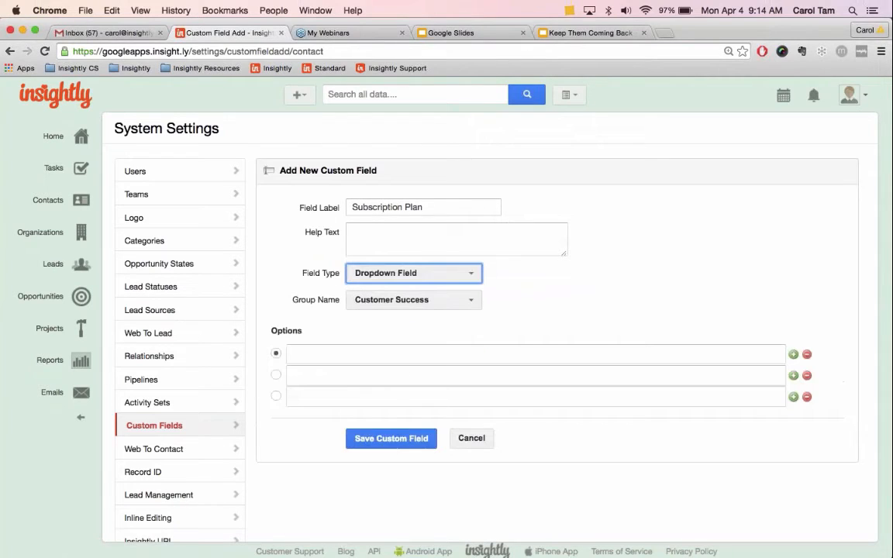
# Enter Basic, Plus and Professional as the dropdown options, leaving the first, default option blank
pyautogui.click(310, 374)
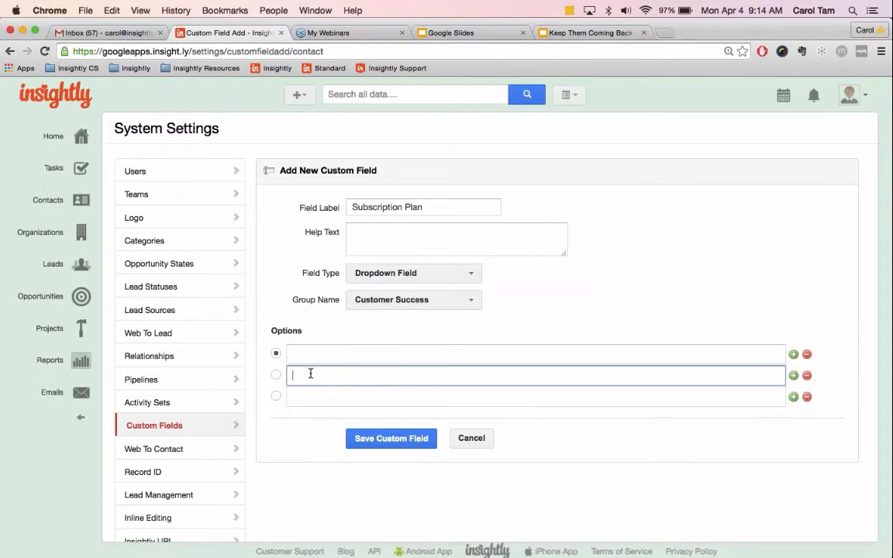
pyautogui.write('Basicc')
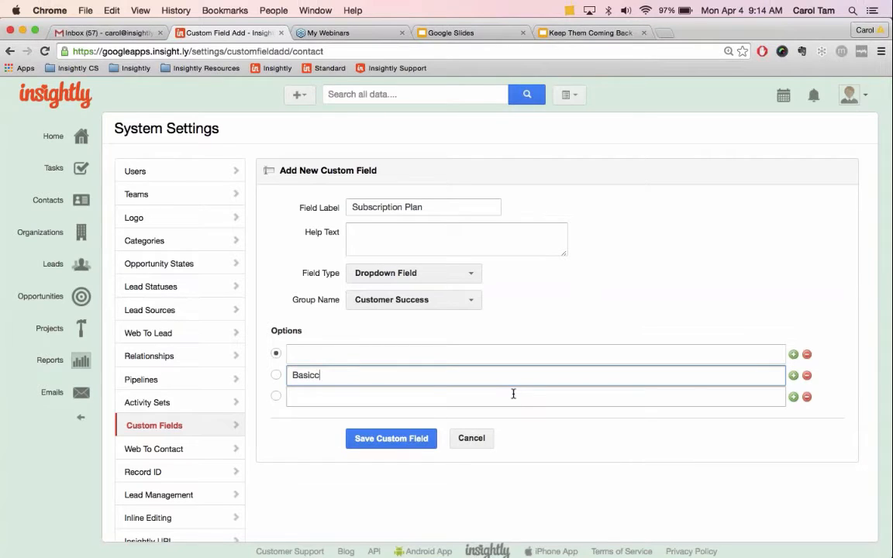
pyautogui.click(514, 394)
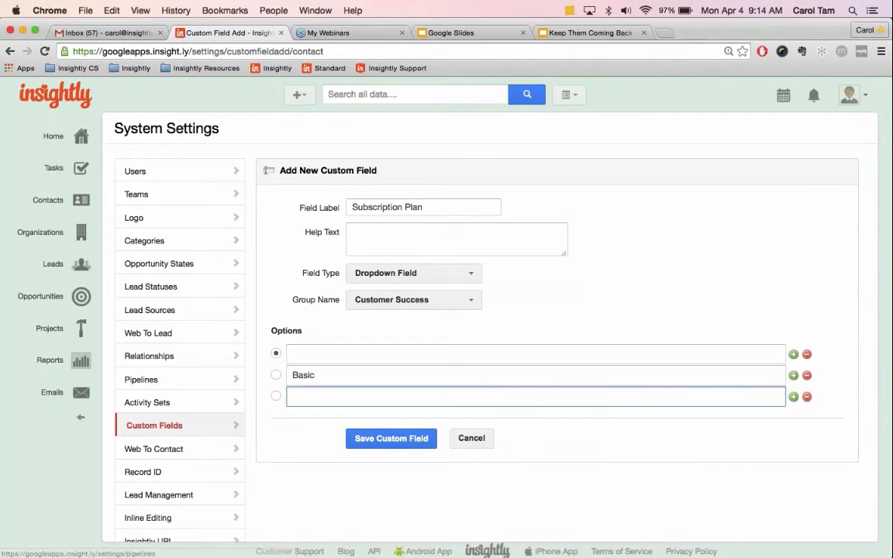
pyautogui.click(277, 356)
pyautogui.click(319, 353)
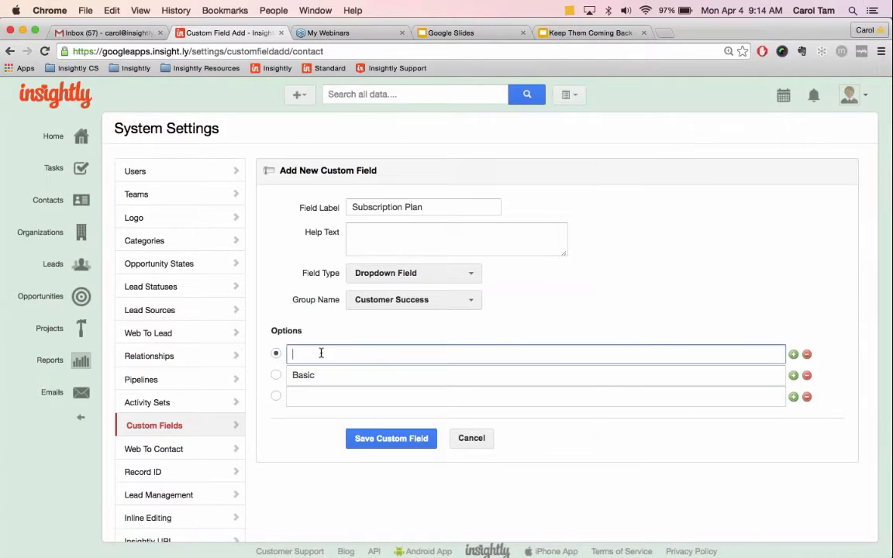
pyautogui.click(546, 395)
pyautogui.write('P')
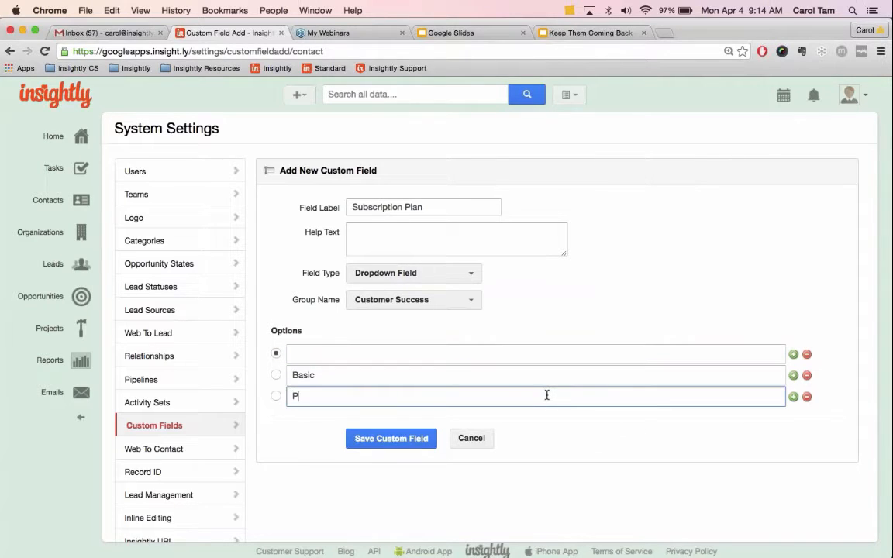
pyautogui.write(';lus')
pyautogui.click(793, 396)
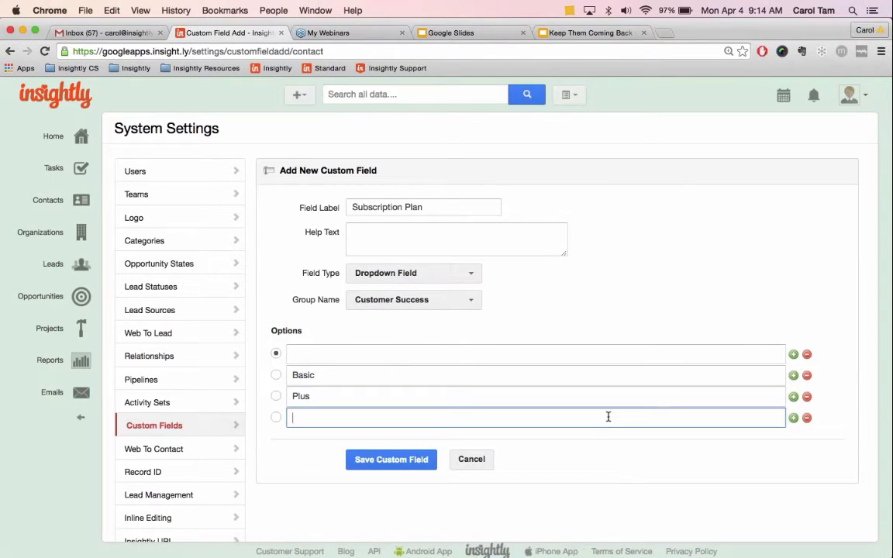
pyautogui.write('Prf')
pyautogui.write('ofessiona')
pyautogui.write('l')
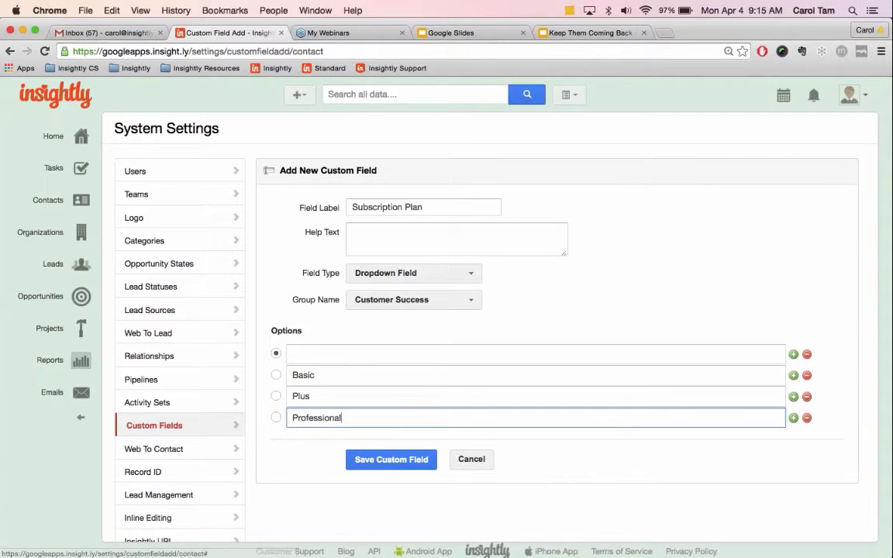
pyautogui.click(793, 418)
pyautogui.click(794, 418)
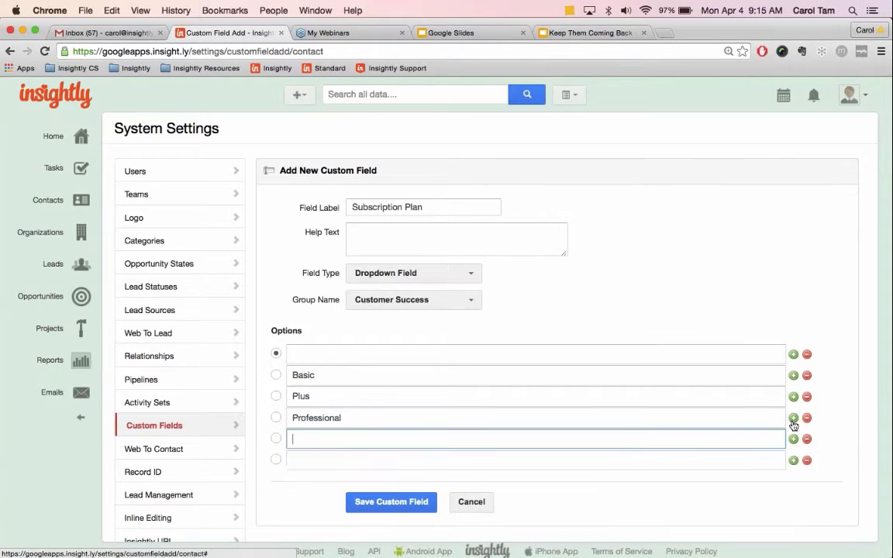
pyautogui.click(807, 459)
pyautogui.click(807, 439)
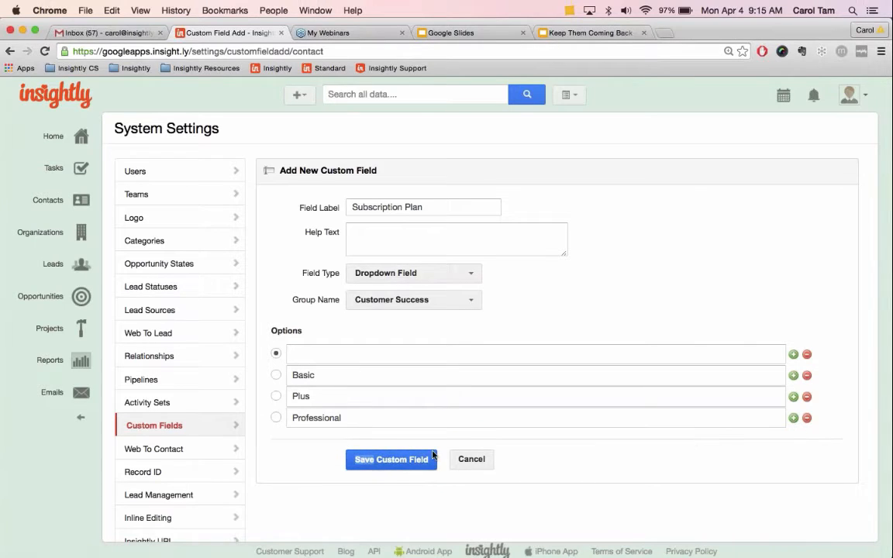
# Look over the available field types and save the Subscription Plan custom field as a dropdown
pyautogui.click(414, 278)
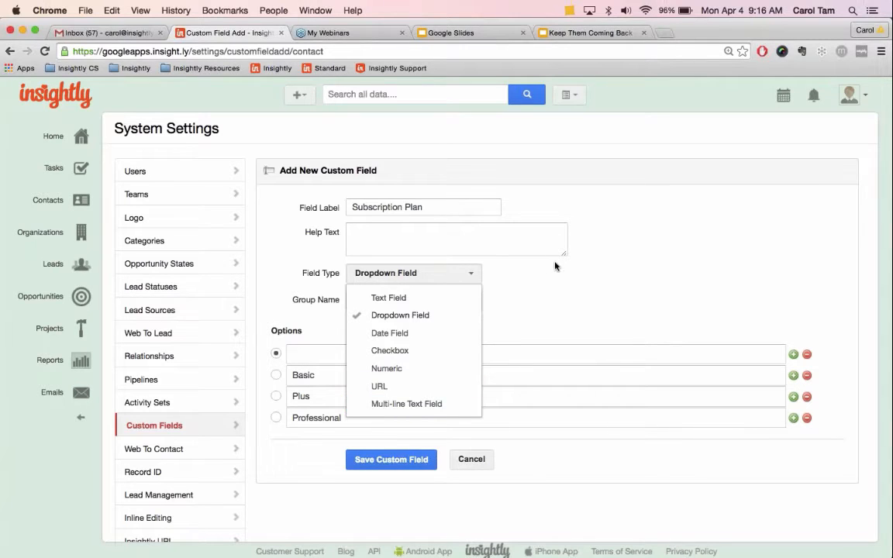
pyautogui.moveTo(565, 253); pyautogui.dragTo(521, 242)
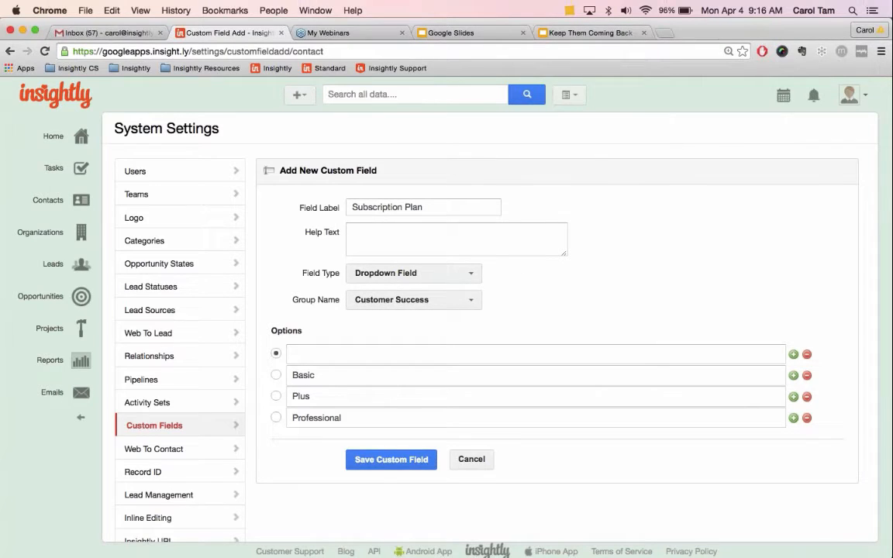
pyautogui.click(385, 463)
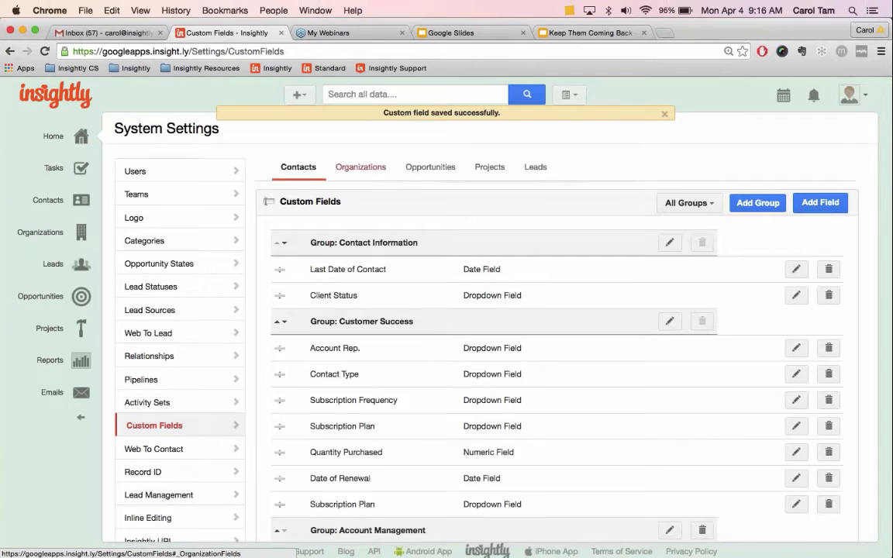
# Look through the custom fields for organizations, opportunities, projects and leads, and return to the contact custom fields
pyautogui.click(361, 168)
pyautogui.click(443, 170)
pyautogui.click(495, 169)
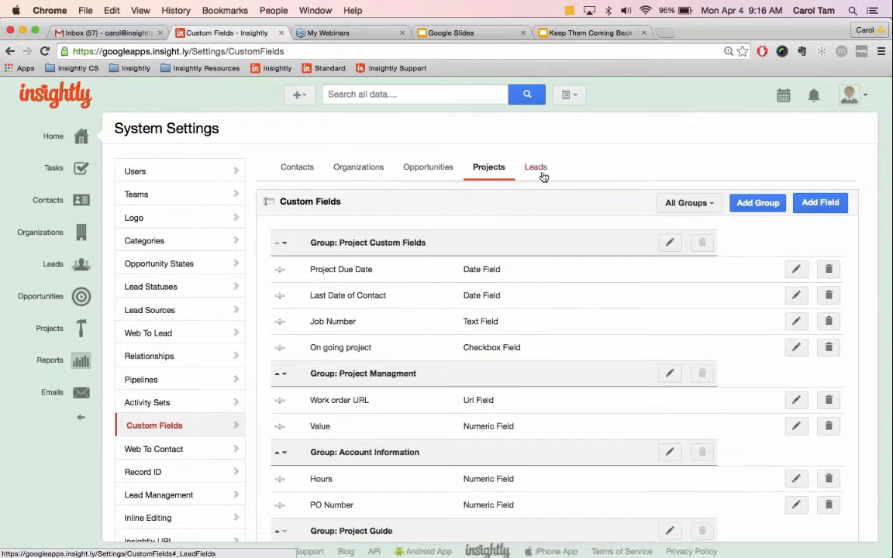
pyautogui.click(544, 177)
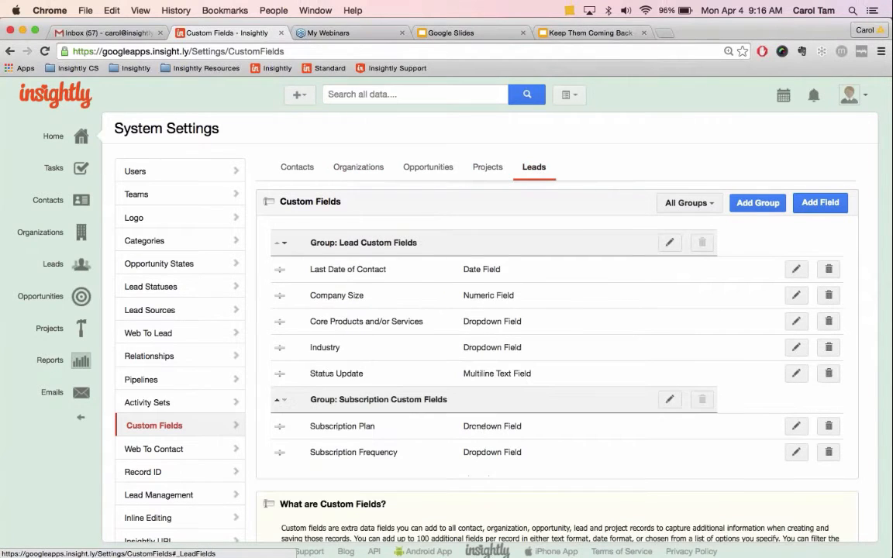
pyautogui.click(495, 175)
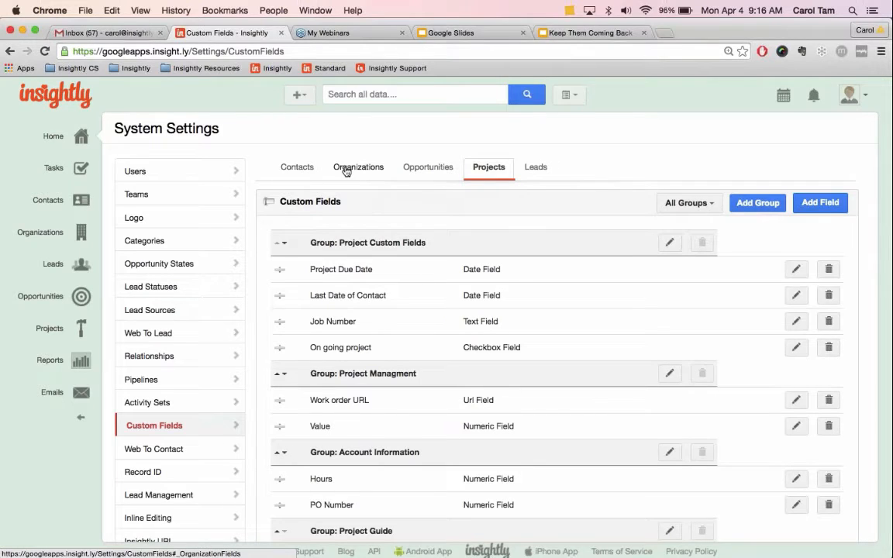
pyautogui.click(299, 168)
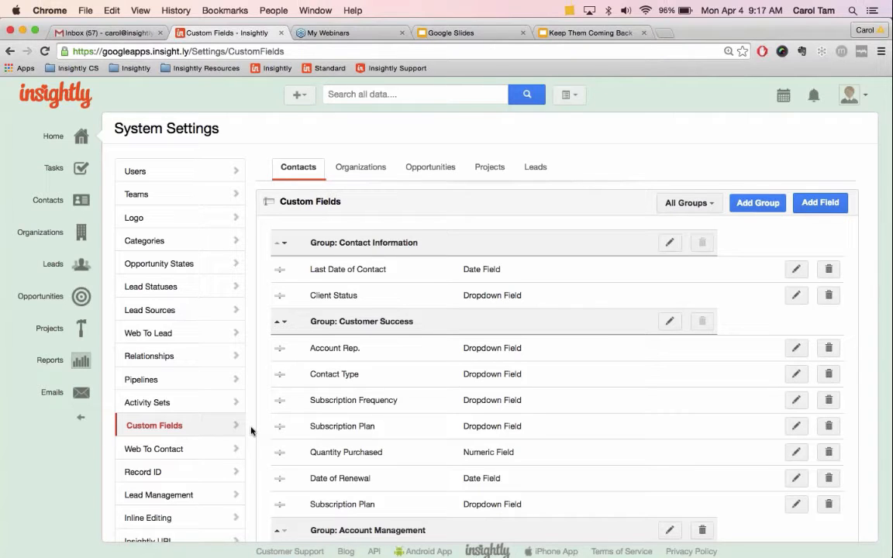
# Open the first contact in the contacts list and review its details, custom fields and links
pyautogui.click(64, 200)
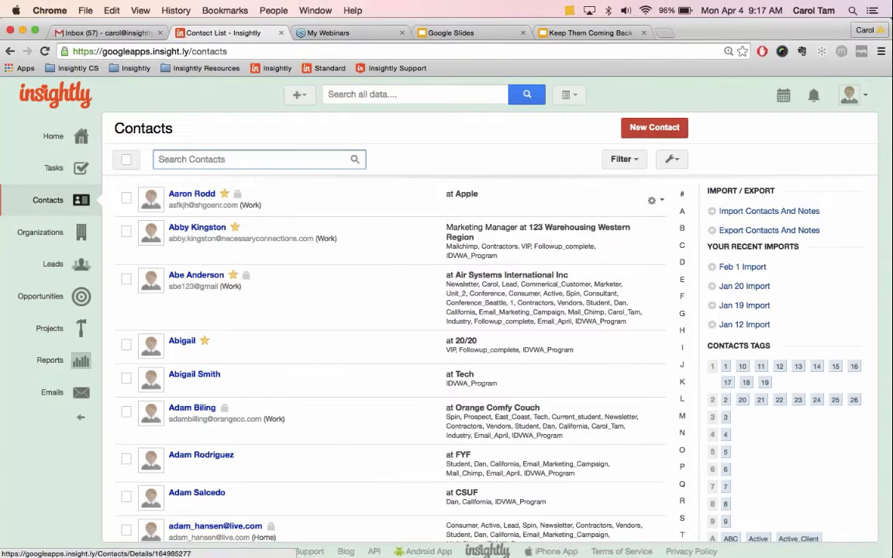
pyautogui.click(201, 195)
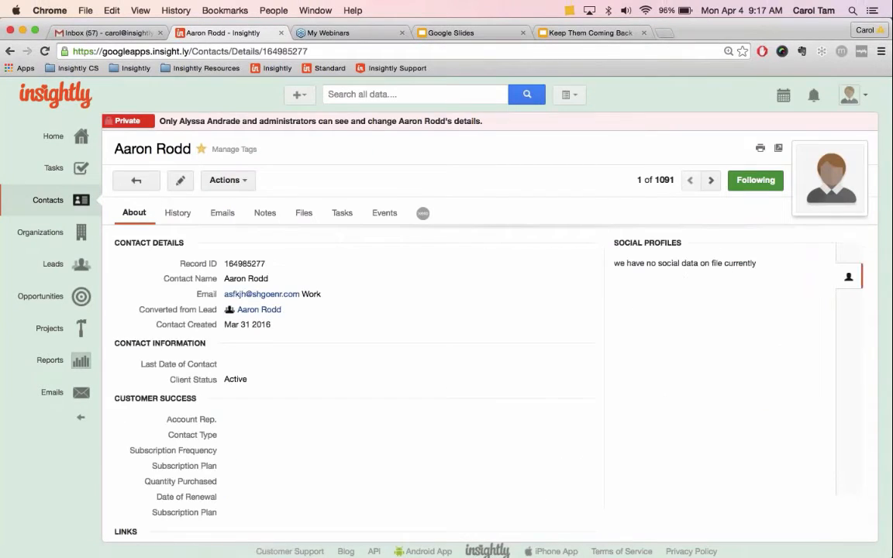
pyautogui.scroll(-2, 160, 200)
pyautogui.scroll(2, 186, 324)
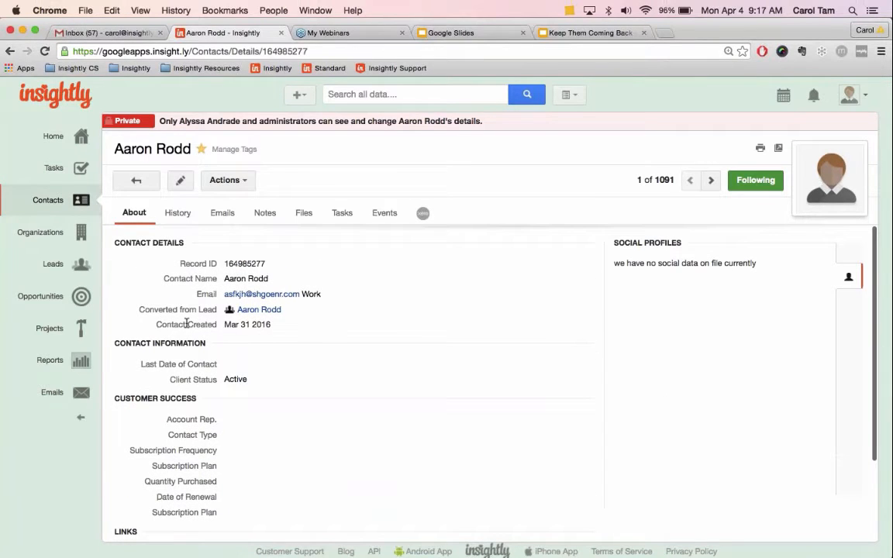
pyautogui.scroll(-3, 248, 448)
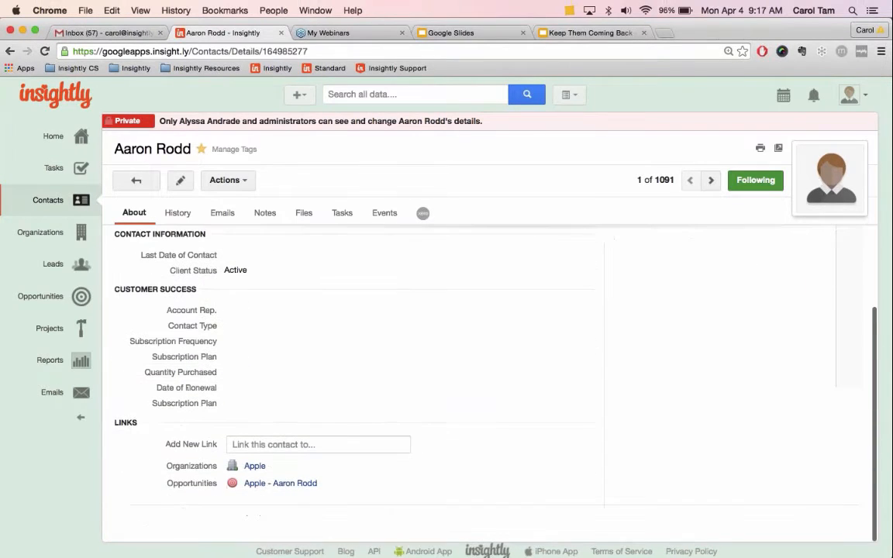
# View the Apple organization linked to this contact and return to the contact record
pyautogui.click(249, 446)
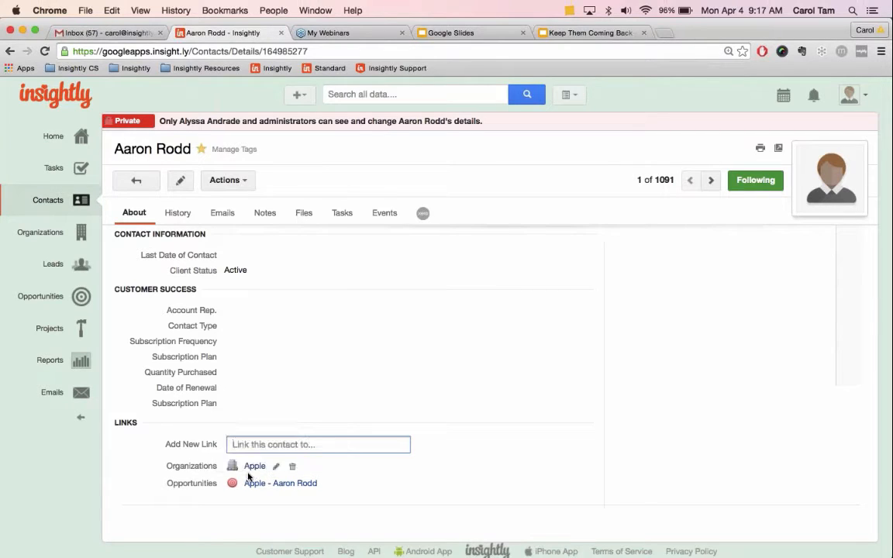
pyautogui.moveTo(250, 466)
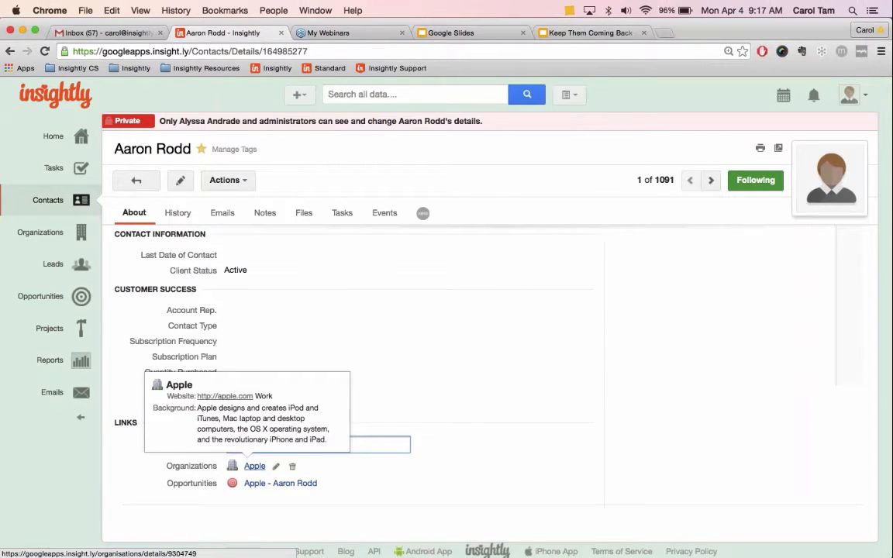
pyautogui.click(250, 466)
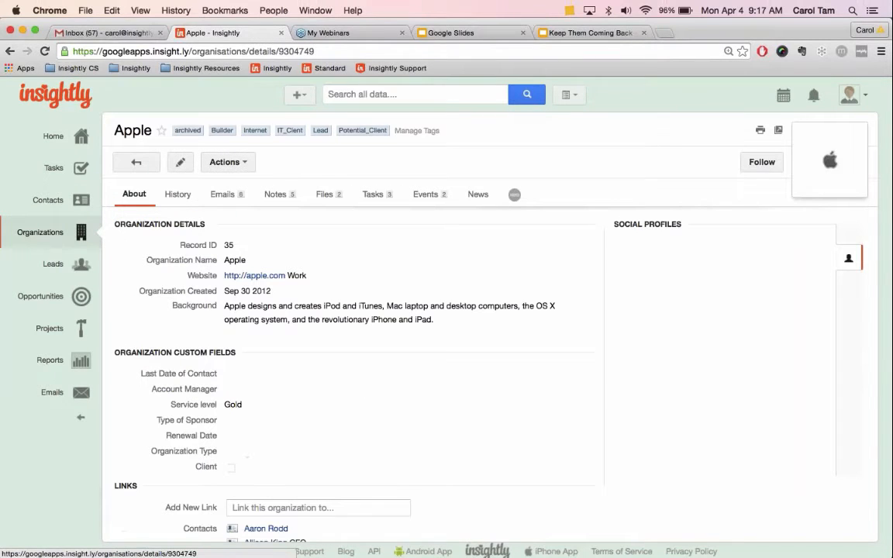
pyautogui.click(136, 162)
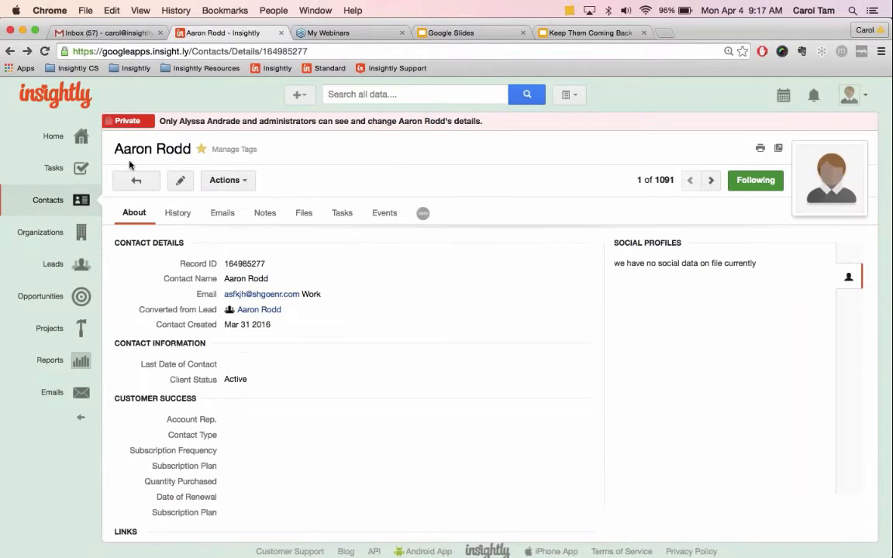
# Start a new link on this contact and pick another contact by first name as the linked record
pyautogui.scroll(-3, 130, 165)
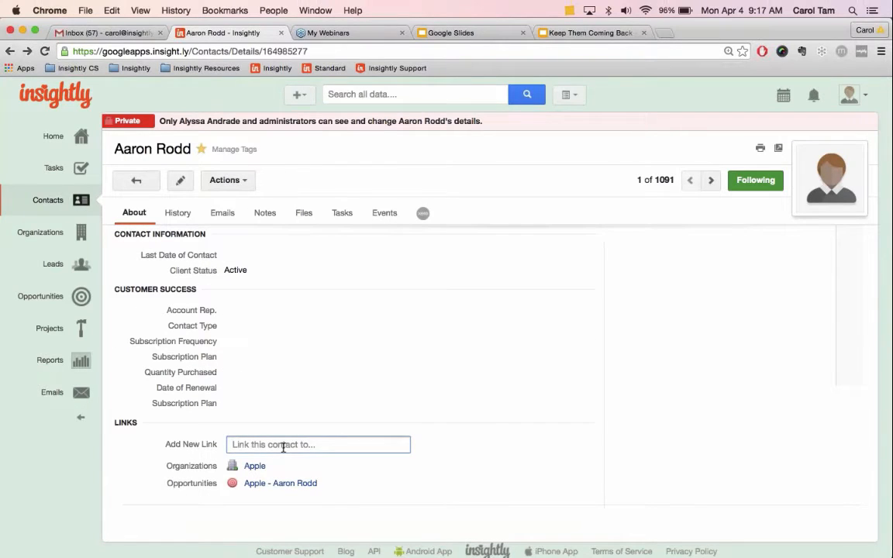
pyautogui.click(283, 445)
pyautogui.write('carol')
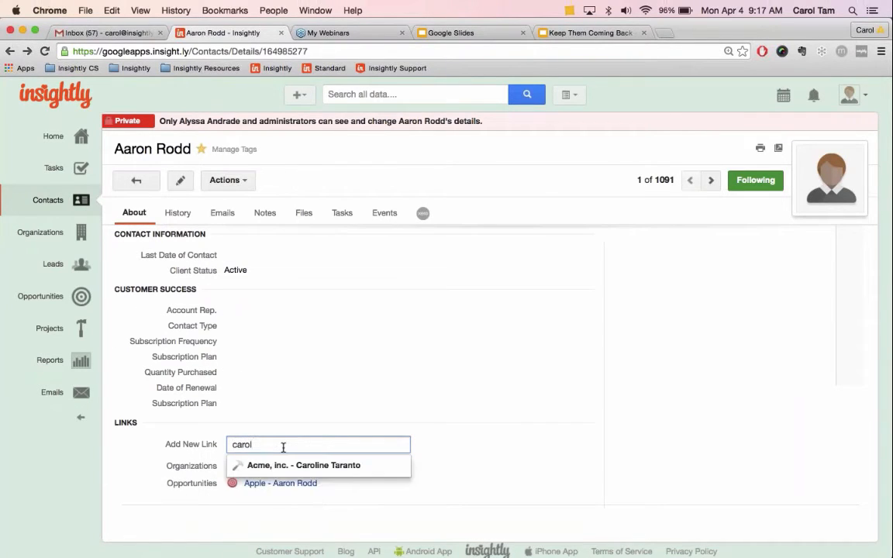
pyautogui.click(283, 510)
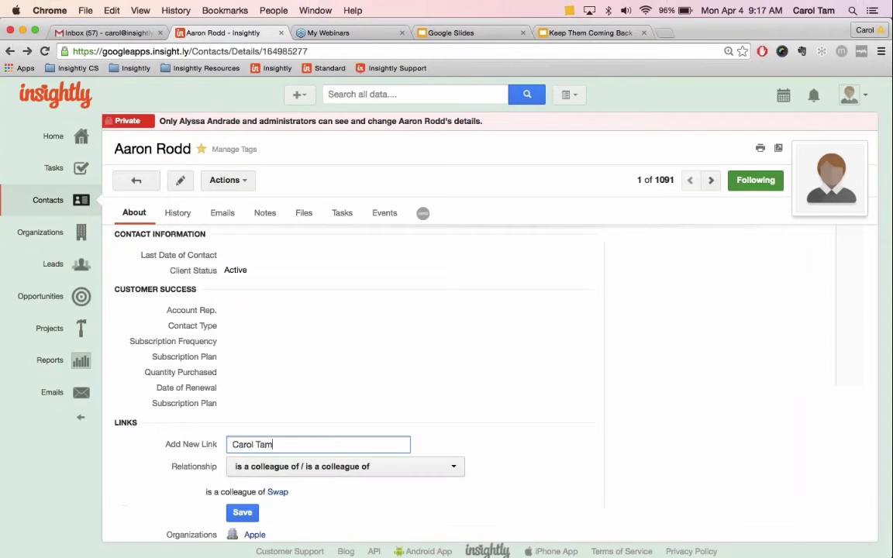
# Set the new link's relationship to "works for / is the boss of"
pyautogui.scroll(-2, 243, 369)
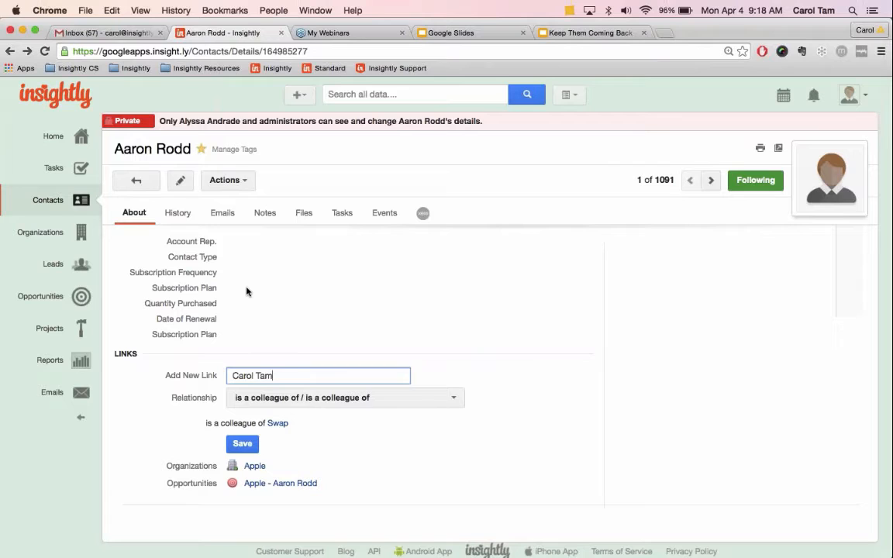
pyautogui.click(363, 398)
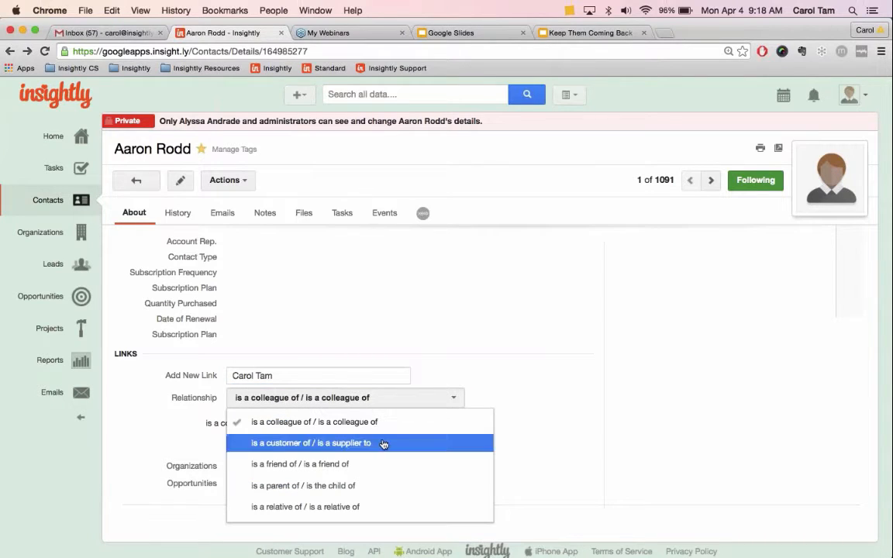
pyautogui.scroll(-3, 383, 444)
pyautogui.press('Down')
pyautogui.press('Down')
pyautogui.press('Down')
pyautogui.press('Down')
pyautogui.press('Down')
pyautogui.press('Down')
pyautogui.press('Down')
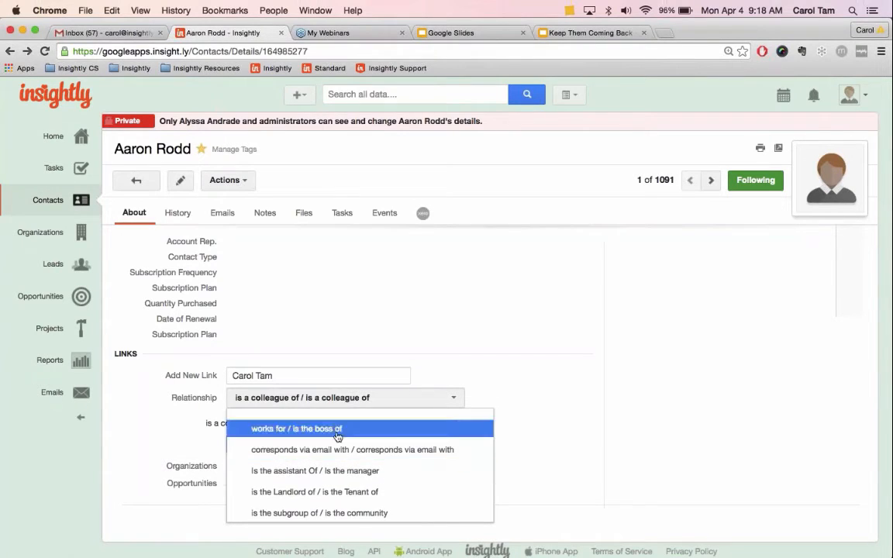
pyautogui.click(339, 431)
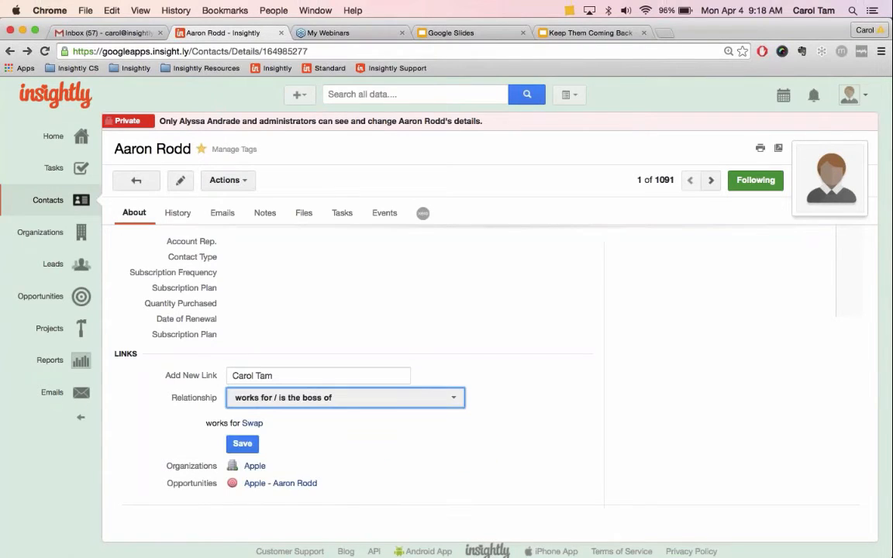
# Swap the relationship direction to "is the boss of" and back to "works for", and save the contact link
pyautogui.click(252, 422)
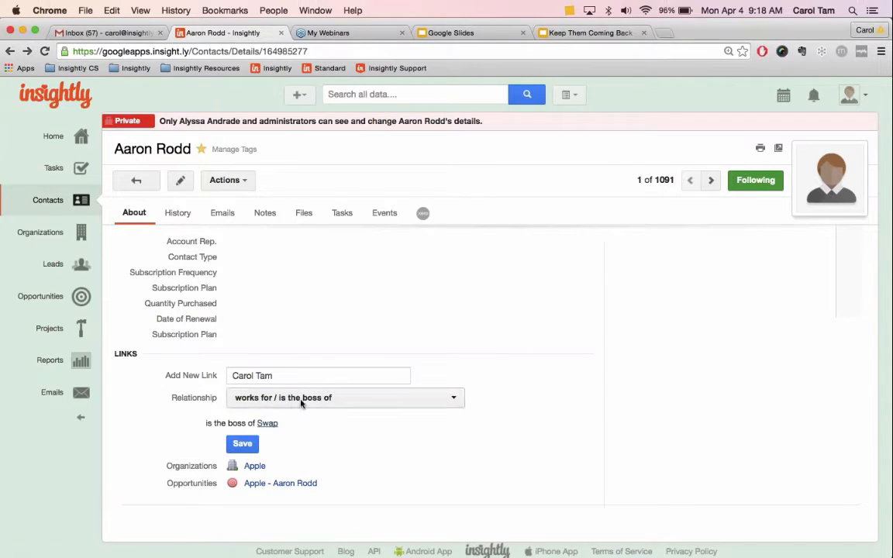
pyautogui.click(268, 423)
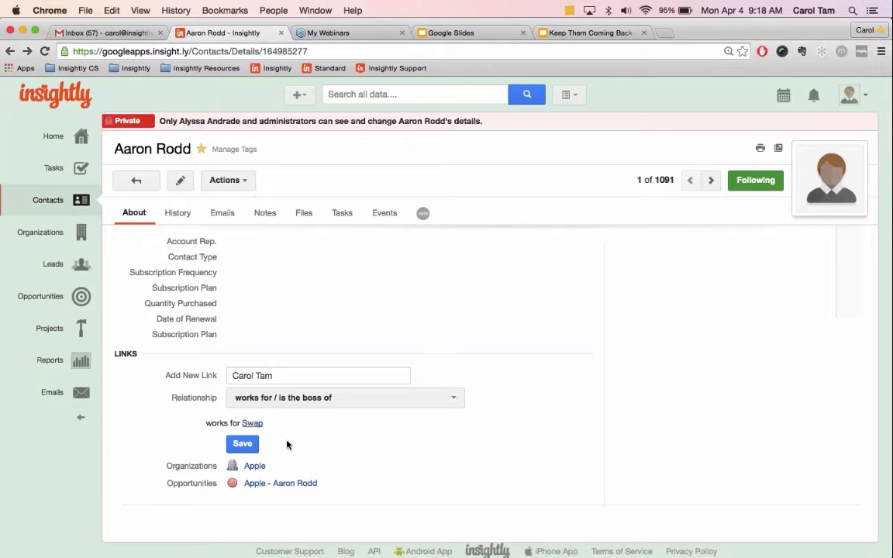
pyautogui.click(242, 443)
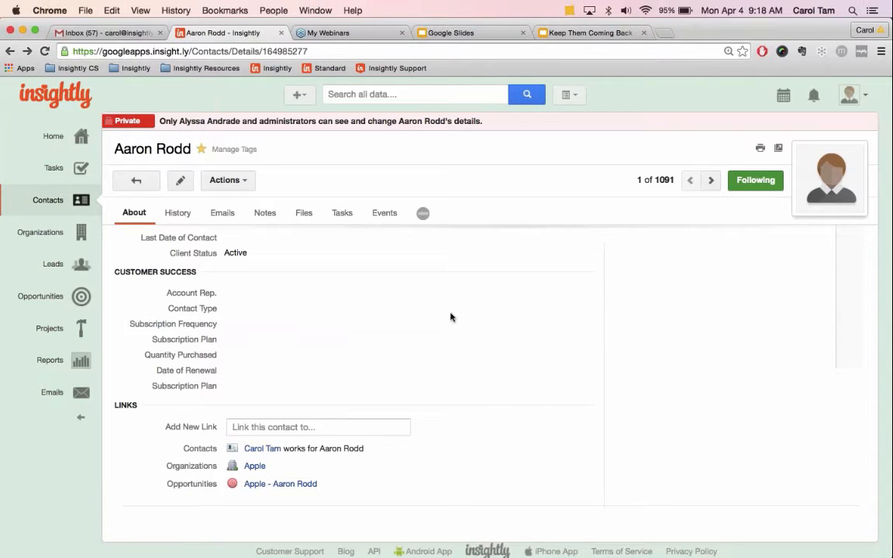
# Open the contact's tag management and add the tag California
pyautogui.click(225, 149)
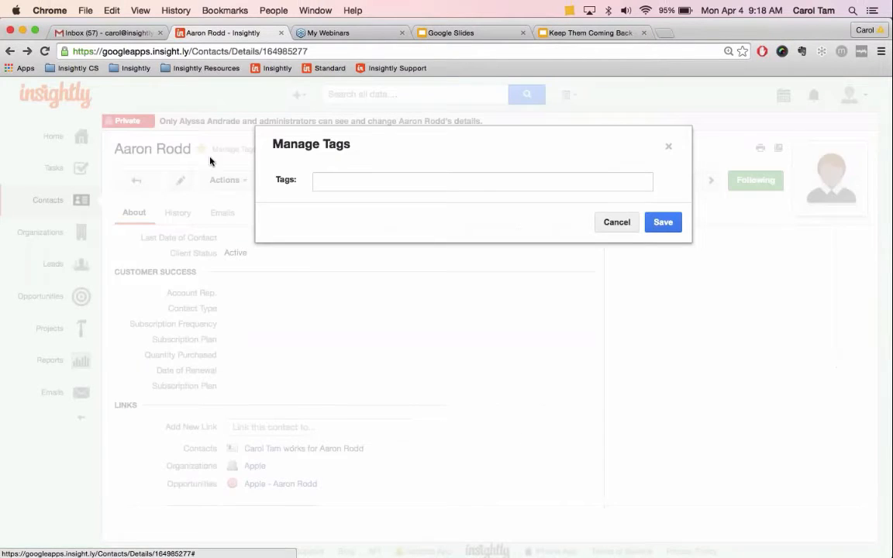
pyautogui.click(357, 179)
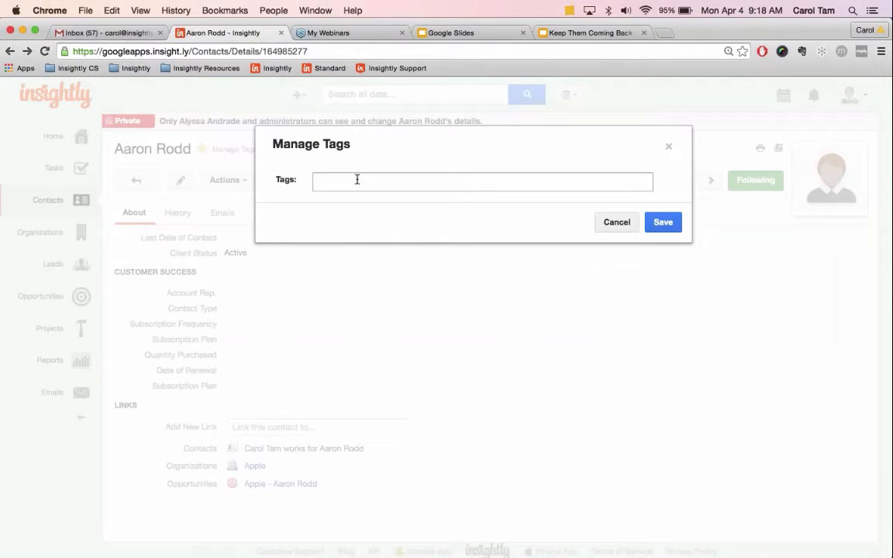
pyautogui.click(357, 179)
pyautogui.click(420, 156)
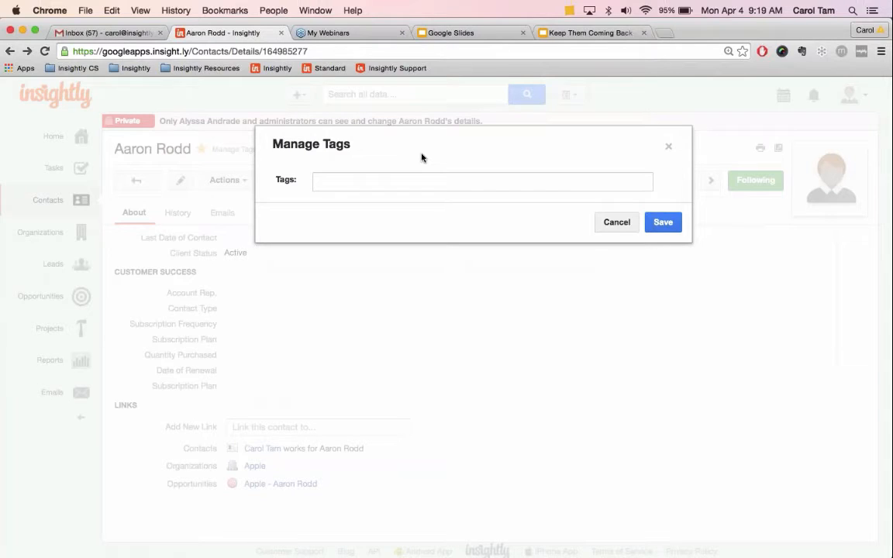
pyautogui.click(416, 179)
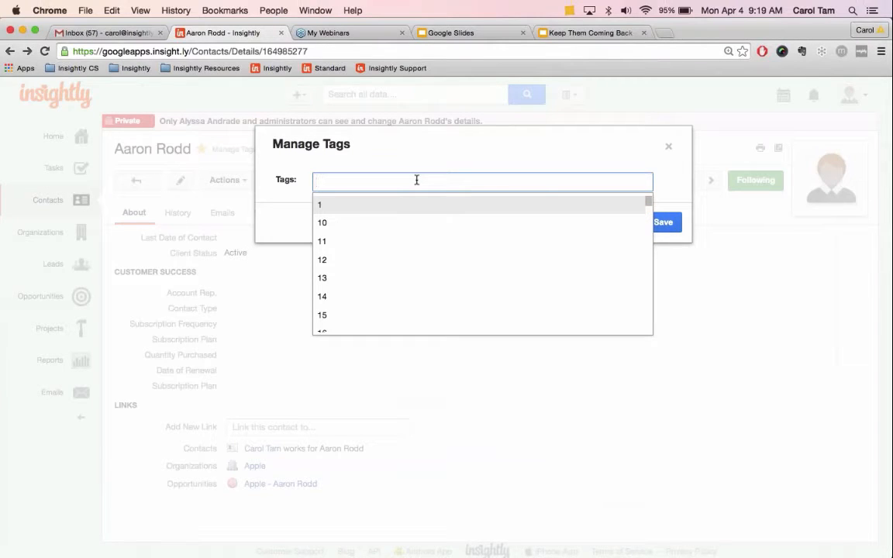
pyautogui.write('Californi')
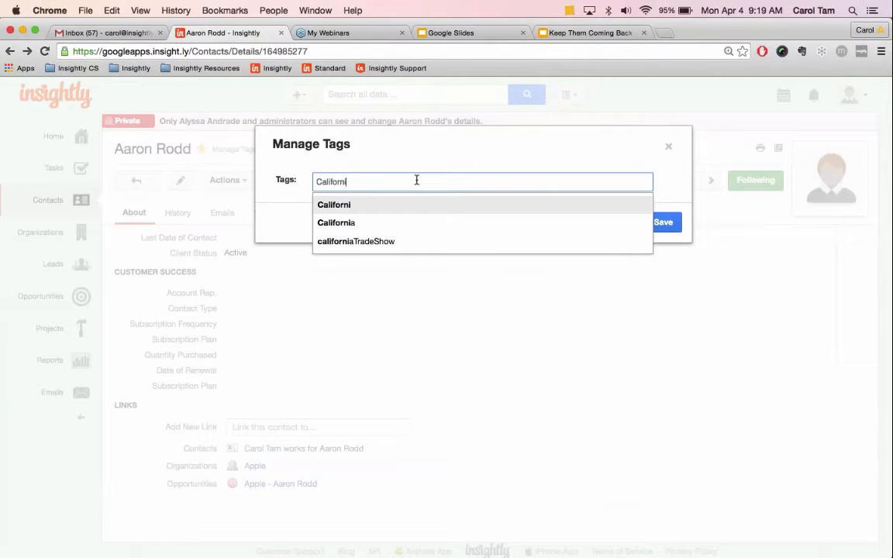
pyautogui.write('a')
pyautogui.press('Return')
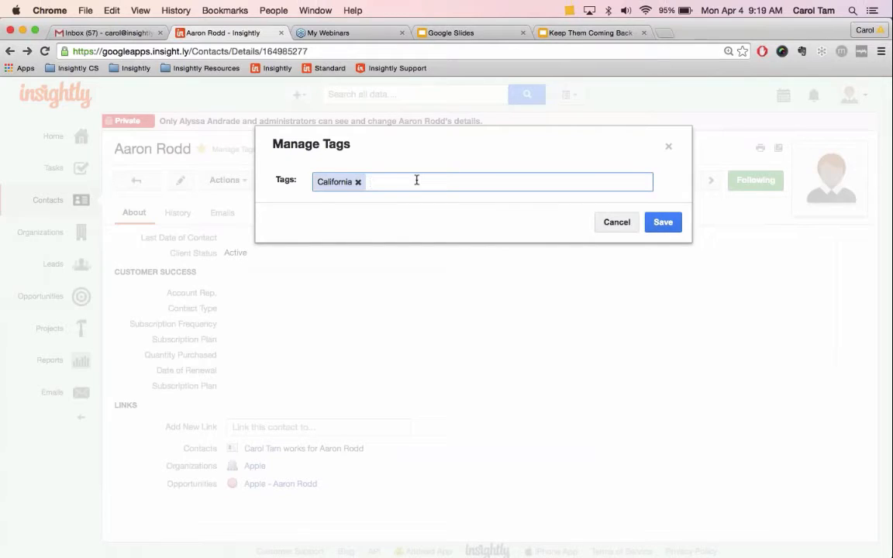
# Add the tag Email_April to the contact and save the tags
pyautogui.write('Email_')
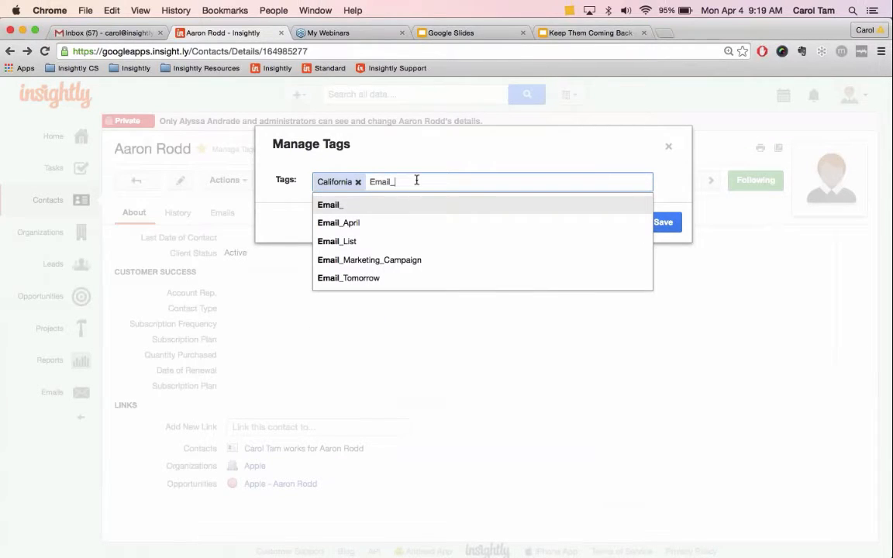
pyautogui.write('April')
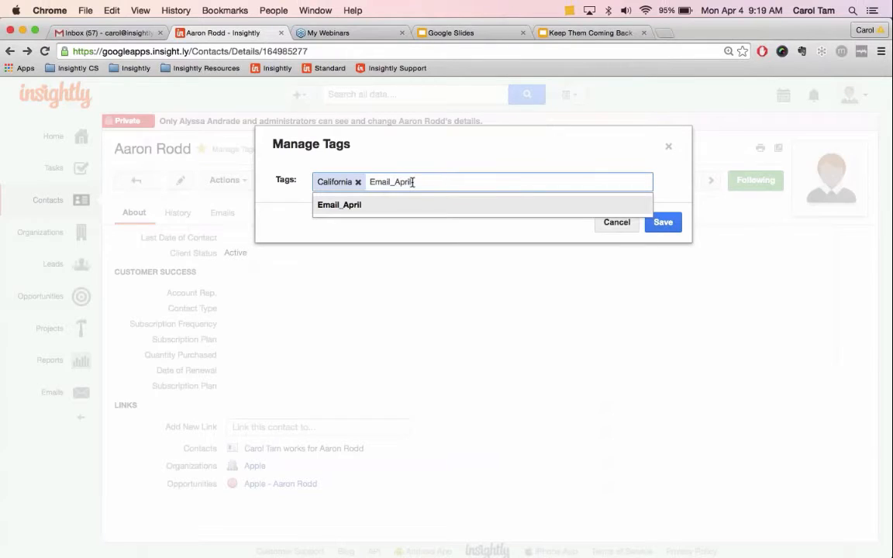
pyautogui.press('Return')
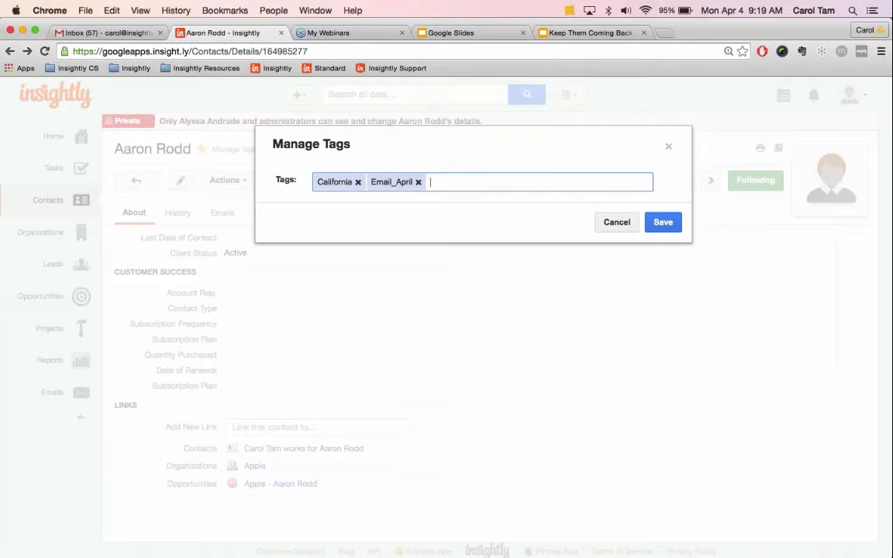
pyautogui.click(661, 223)
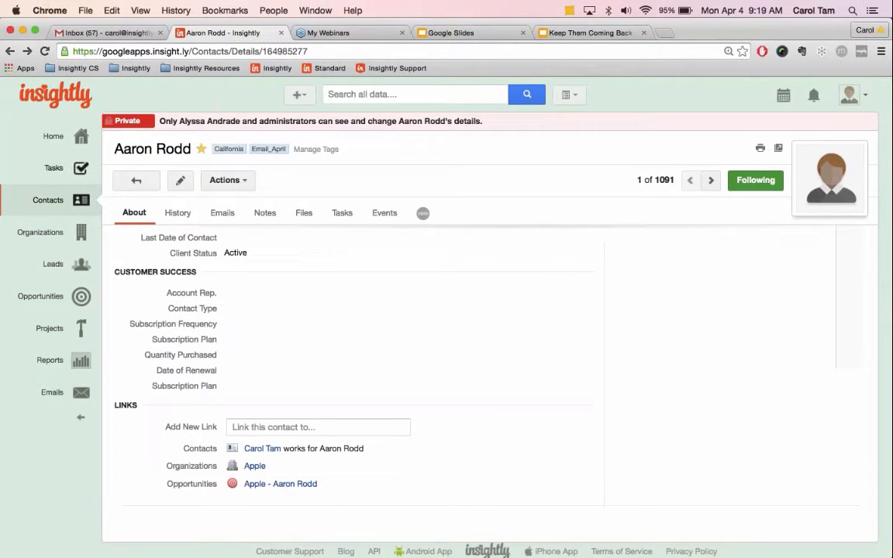
# Return to the contact list and filter it by the tag California
pyautogui.click(136, 180)
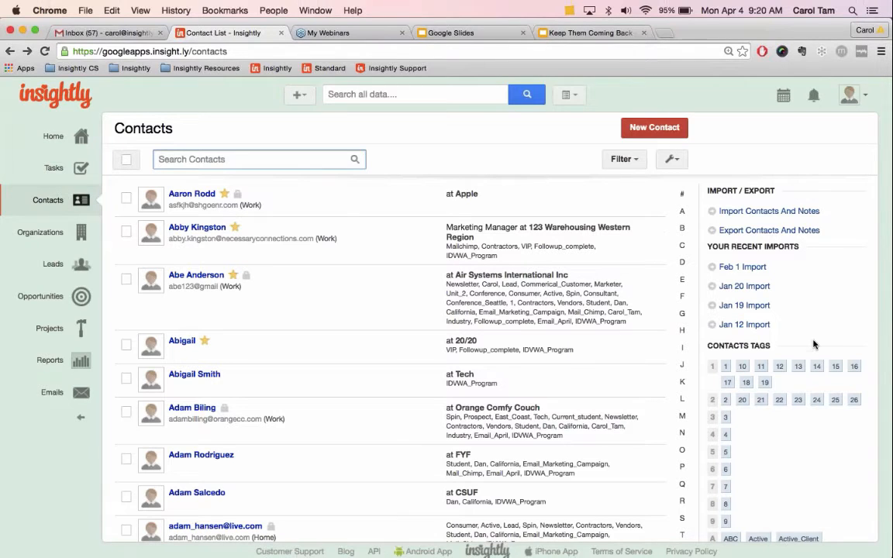
pyautogui.scroll(-2, 733, 309)
pyautogui.scroll(-3, 758, 239)
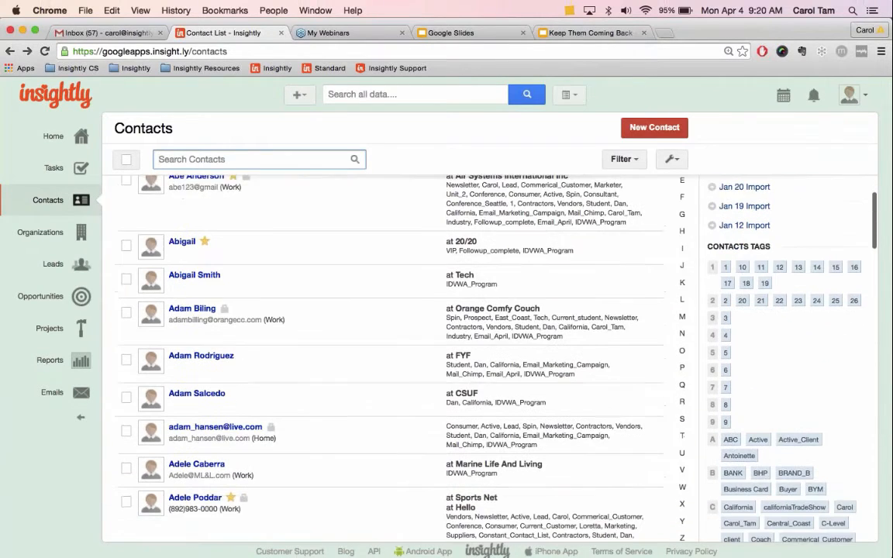
pyautogui.scroll(-5, 753, 336)
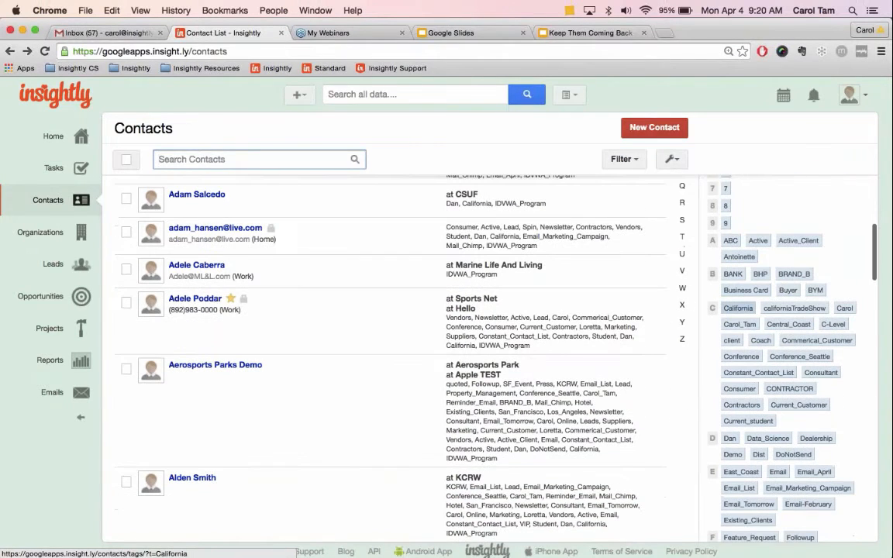
pyautogui.click(740, 304)
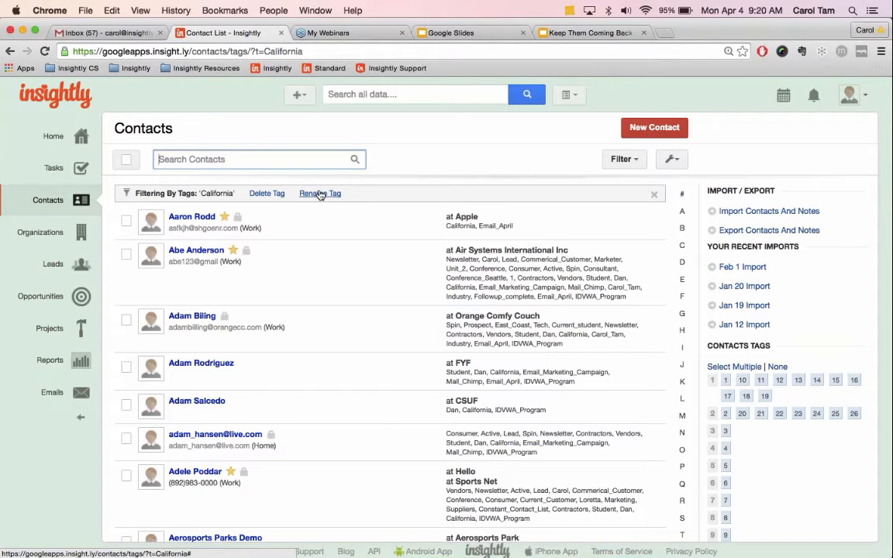
# Try sending all California-tagged contacts to the World Canvas Newsletter list in MailChimp, cancel it and clear the selection
pyautogui.click(126, 160)
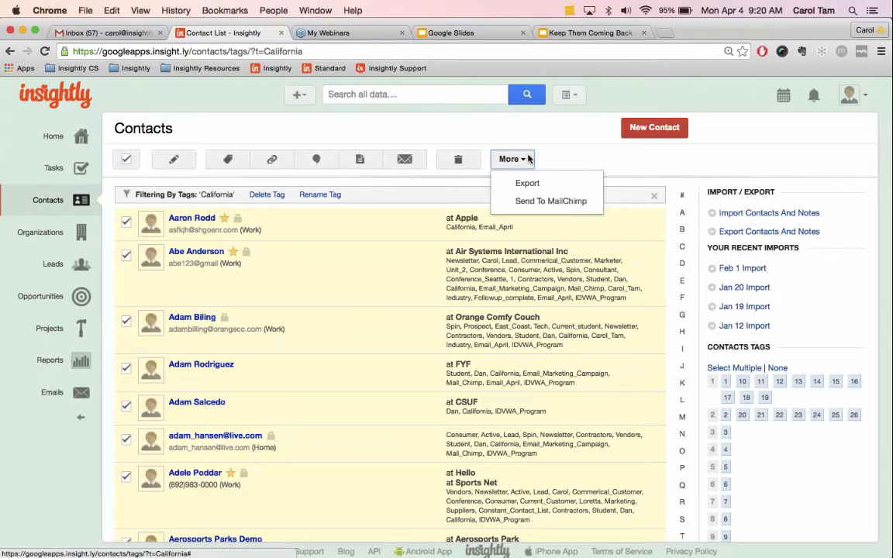
pyautogui.click(535, 202)
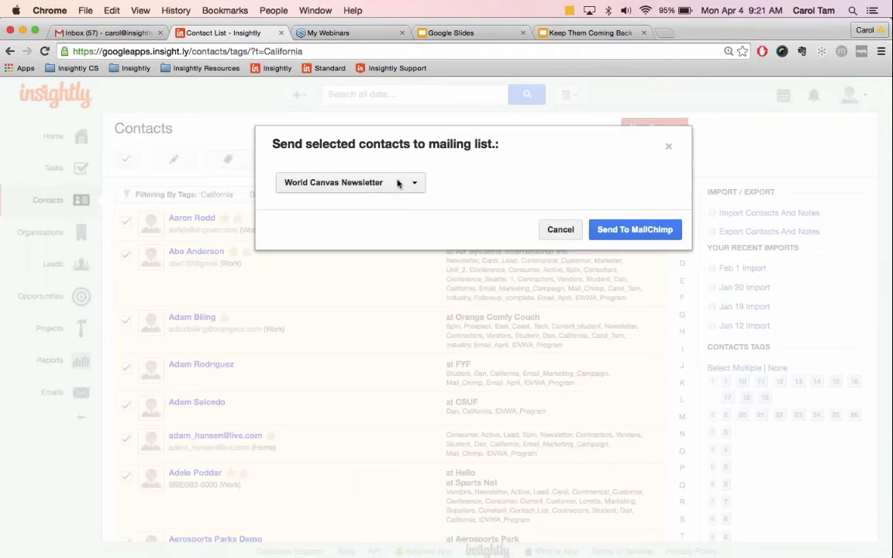
pyautogui.click(397, 183)
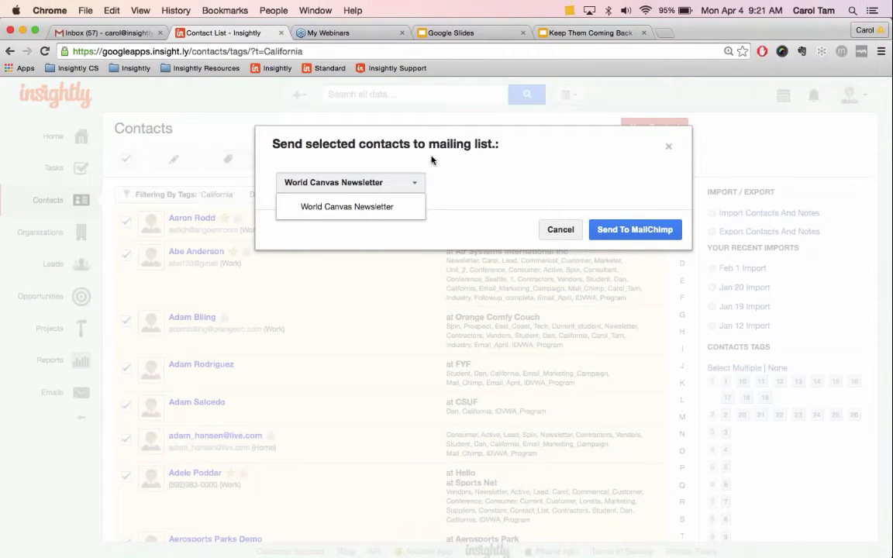
pyautogui.click(359, 215)
pyautogui.click(390, 208)
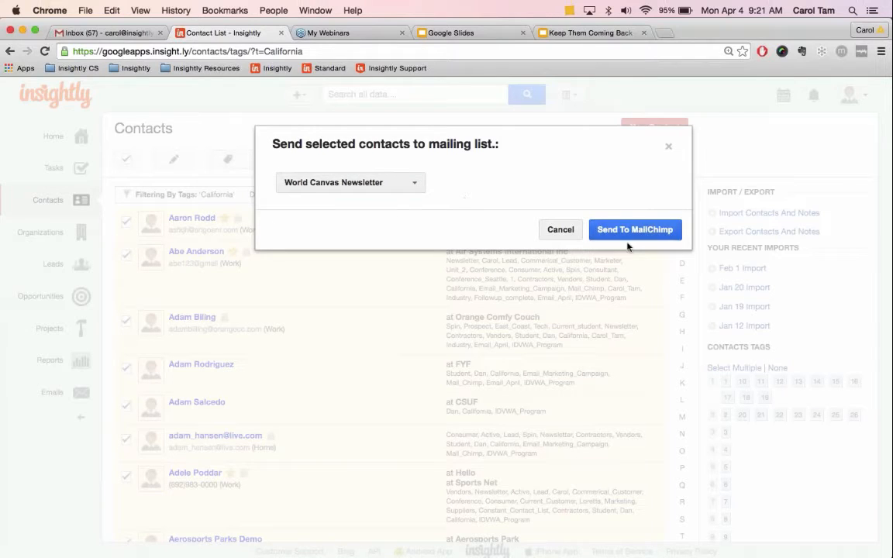
pyautogui.click(669, 150)
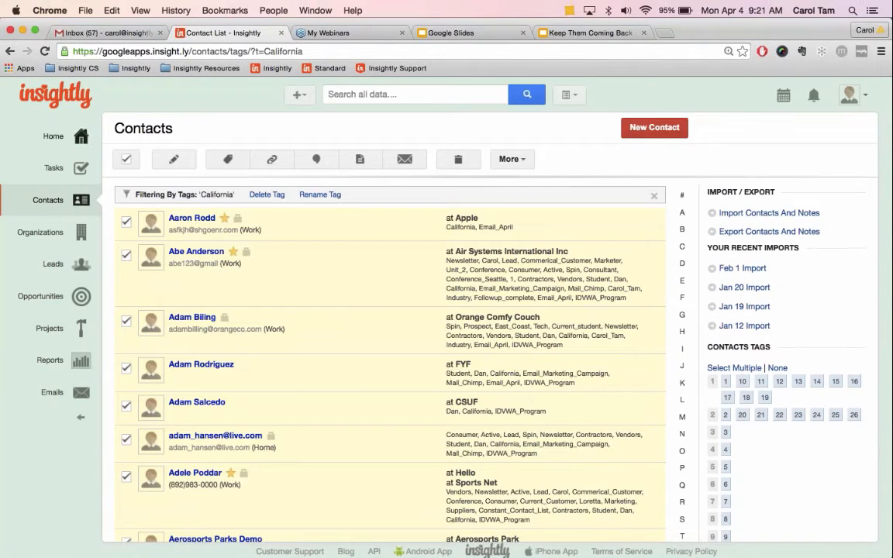
pyautogui.click(126, 160)
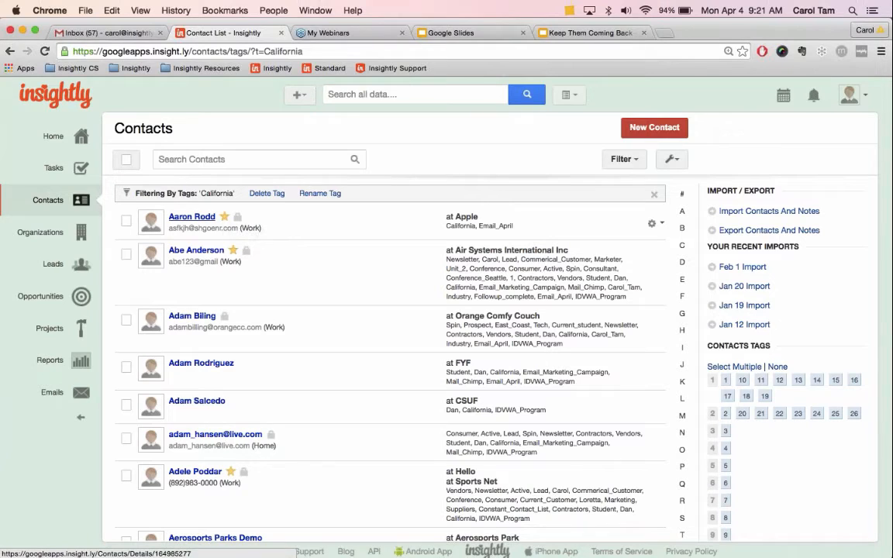
# Open the first contact in the filtered list, stop following it and follow it again
pyautogui.click(192, 217)
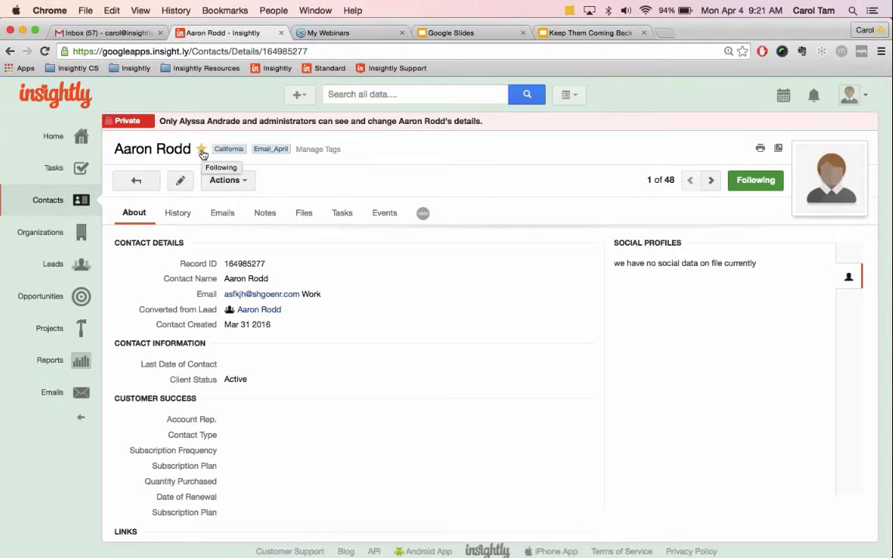
pyautogui.click(202, 151)
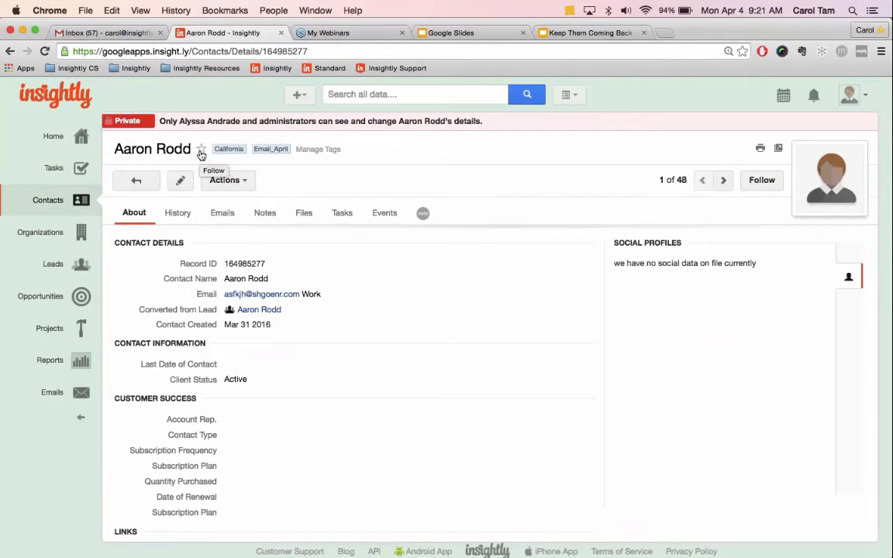
pyautogui.click(760, 181)
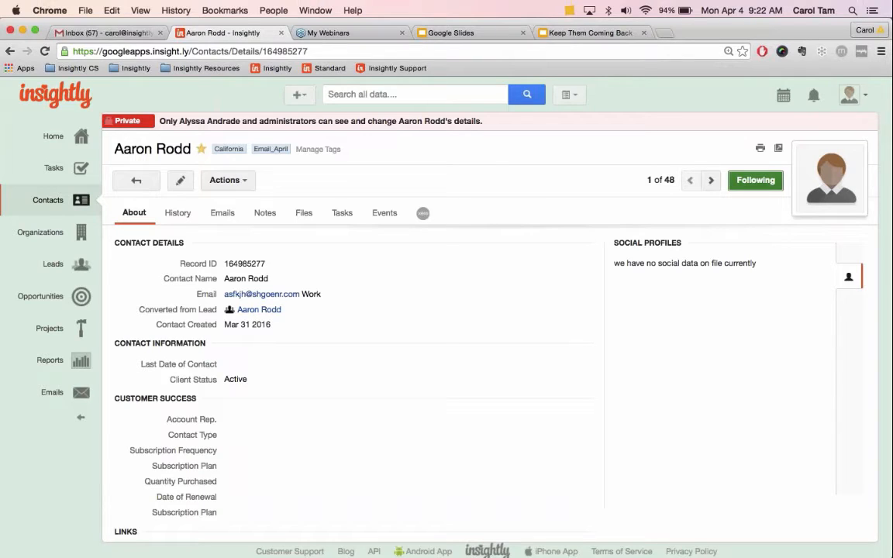
# Review the contact's history, emails, notes, files, tasks and events in turn
pyautogui.click(176, 214)
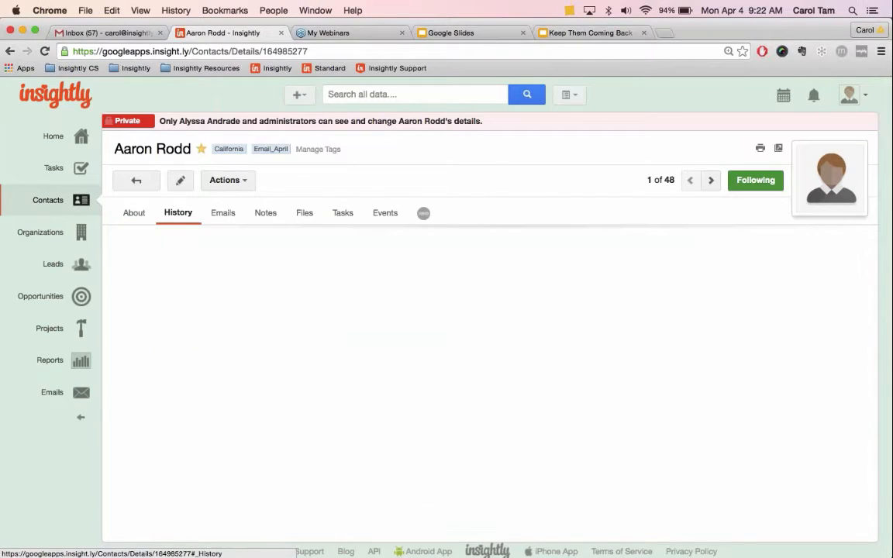
pyautogui.click(221, 214)
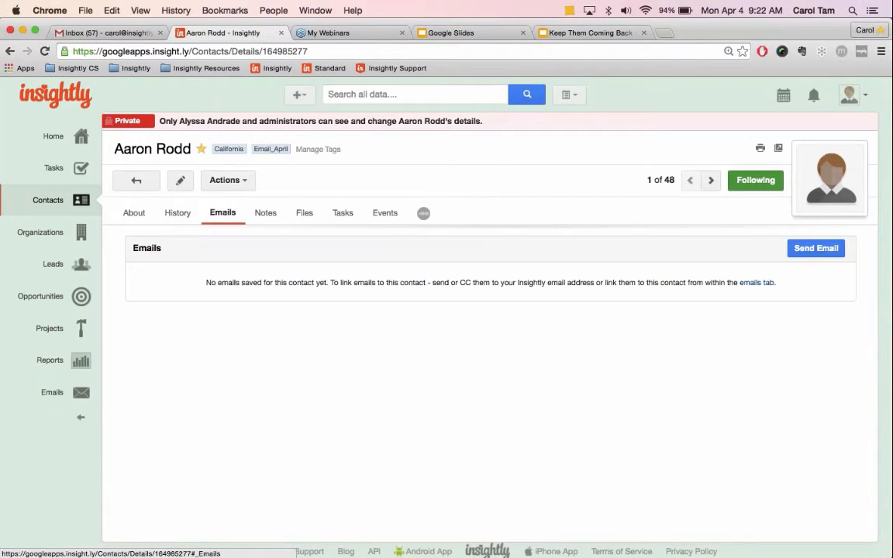
pyautogui.click(264, 221)
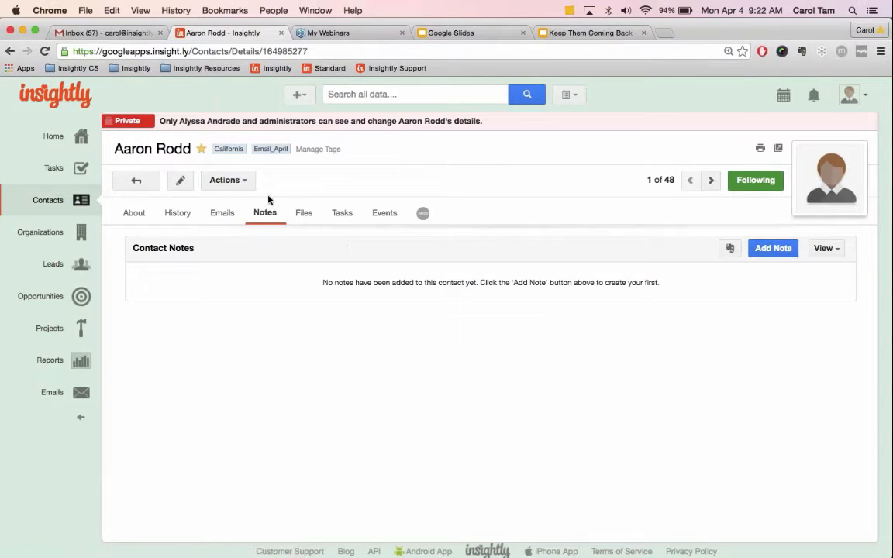
pyautogui.click(304, 217)
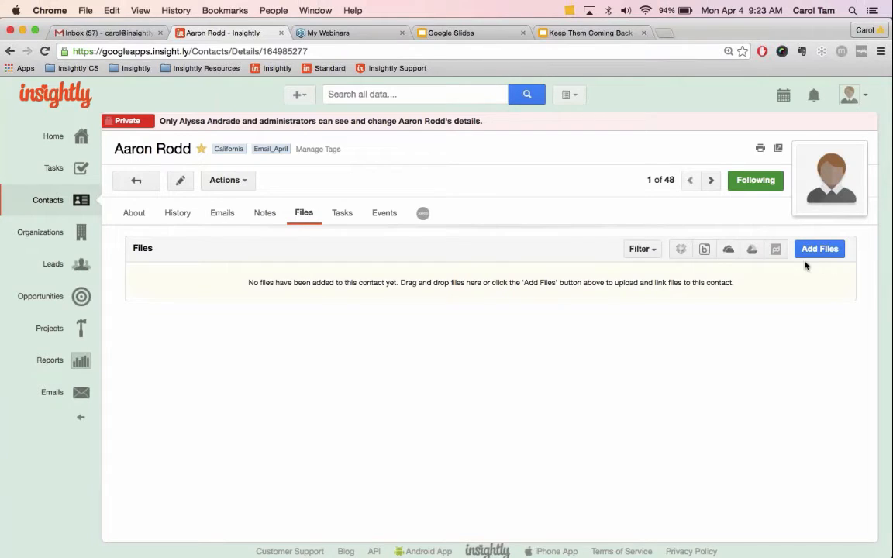
pyautogui.click(342, 213)
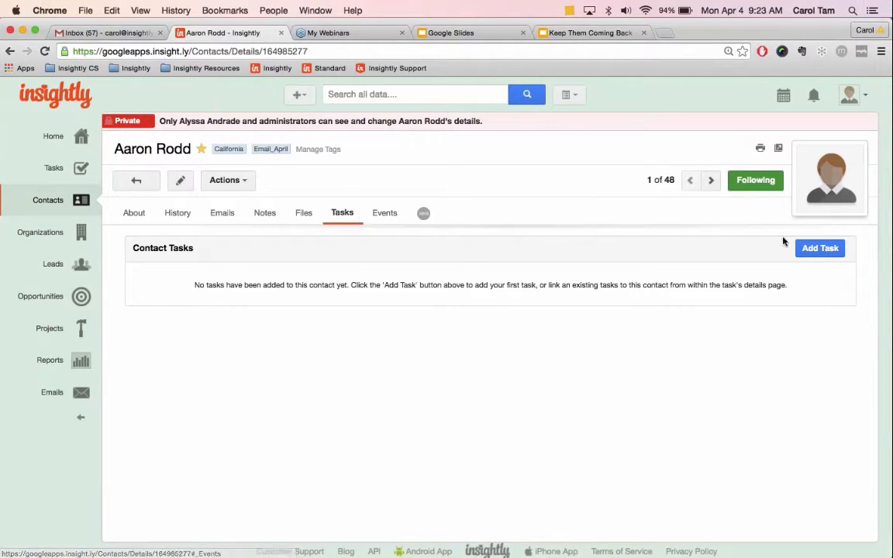
pyautogui.click(385, 212)
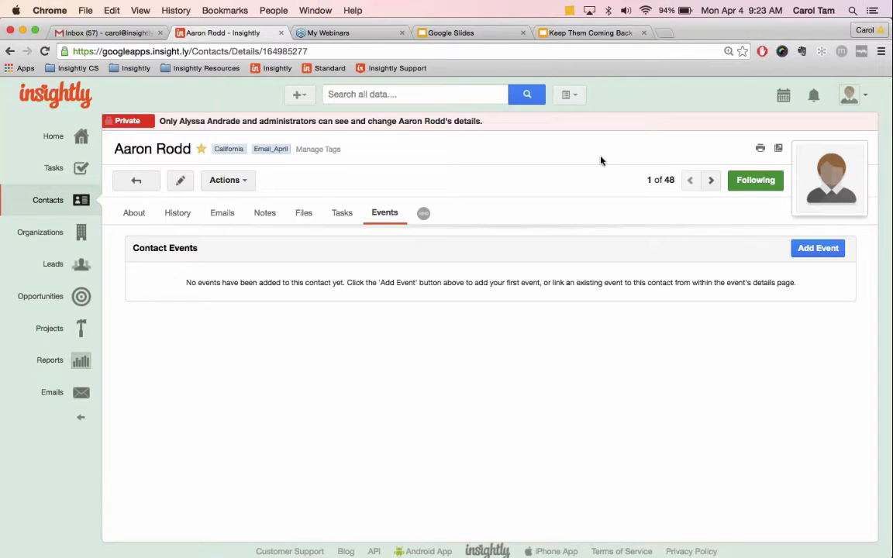
# Look up the available integrations in the system settings
pyautogui.click(851, 95)
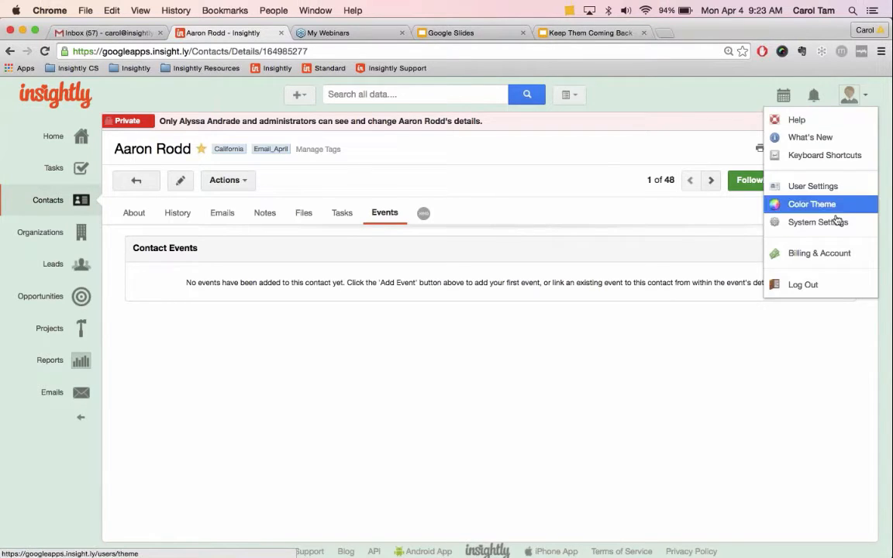
pyautogui.click(782, 221)
pyautogui.scroll(-4, 197, 473)
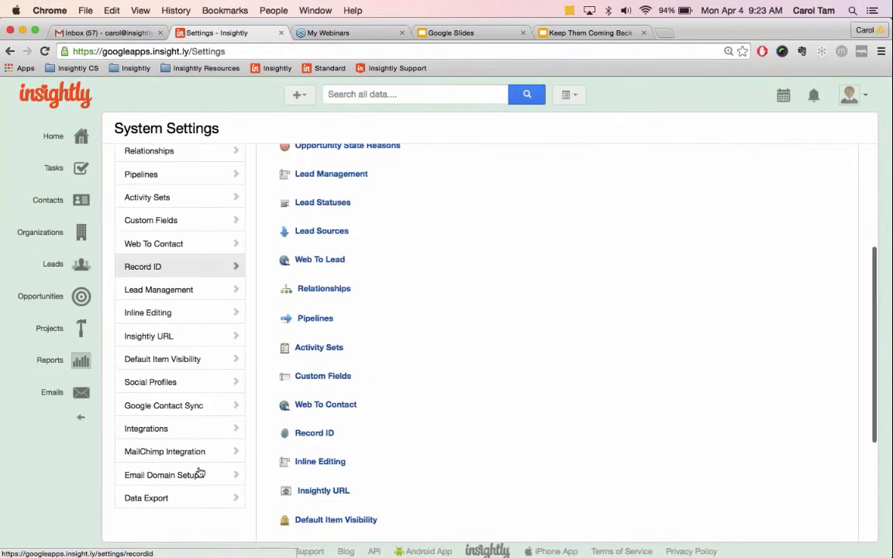
pyautogui.click(180, 428)
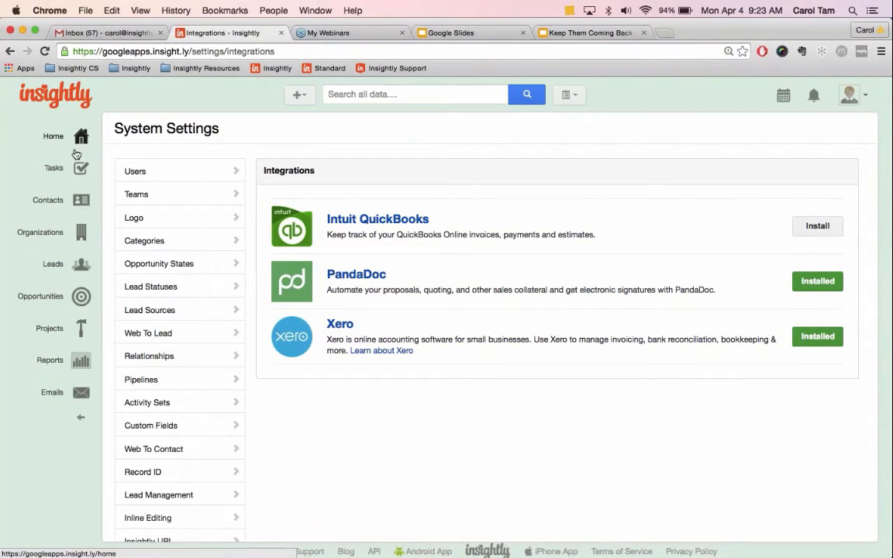
# Start a contact import from a CSV file, choose Contacts.csv from Downloads and continue to the field mapping
pyautogui.click(62, 214)
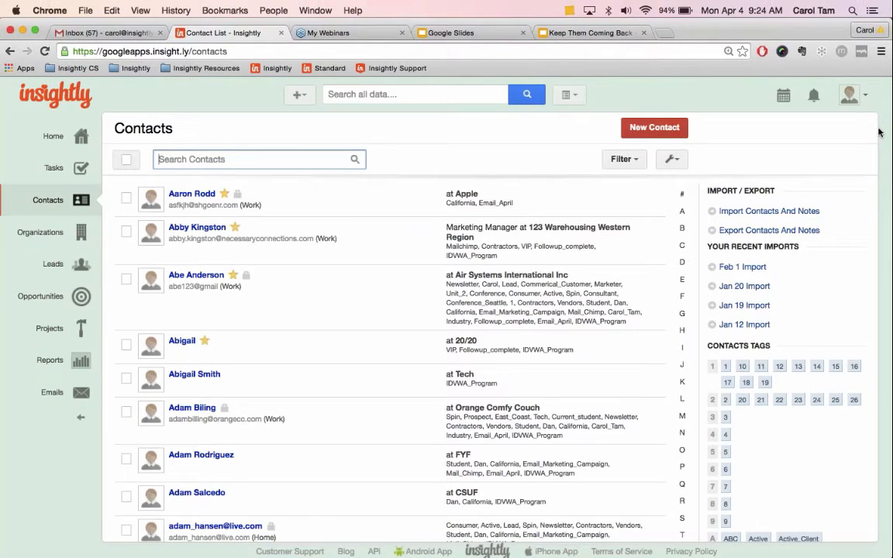
pyautogui.click(766, 214)
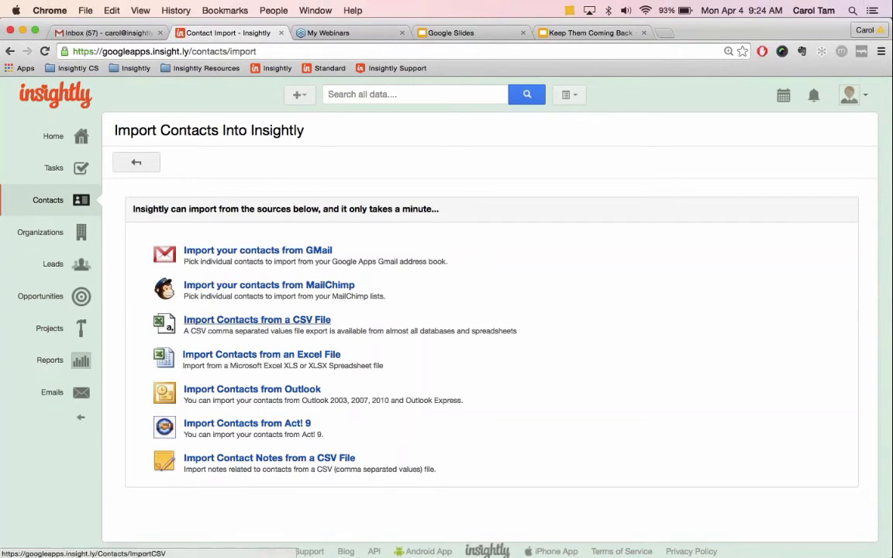
pyautogui.click(257, 320)
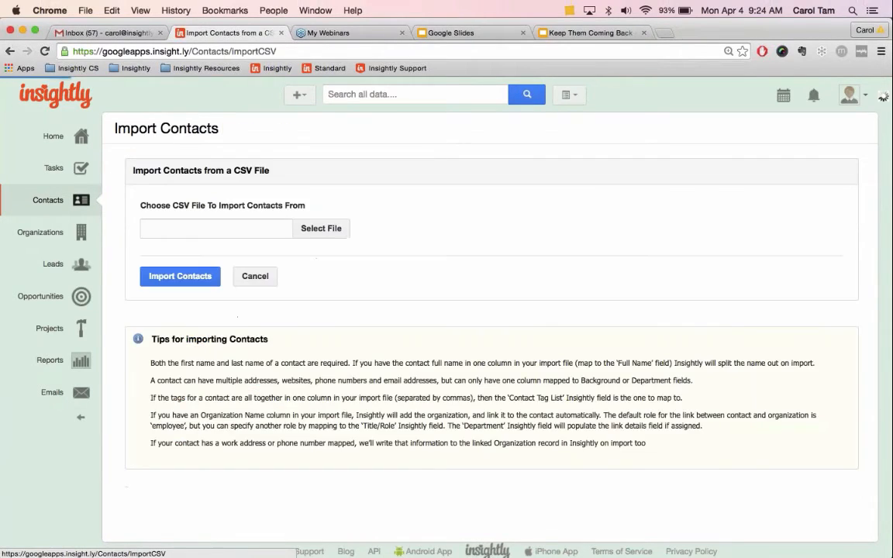
pyautogui.click(321, 231)
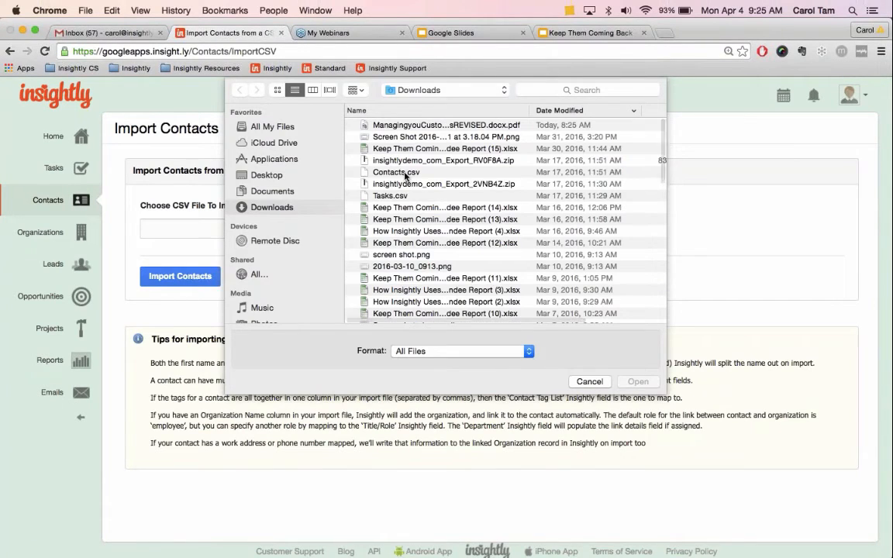
pyautogui.click(409, 177)
pyautogui.click(638, 381)
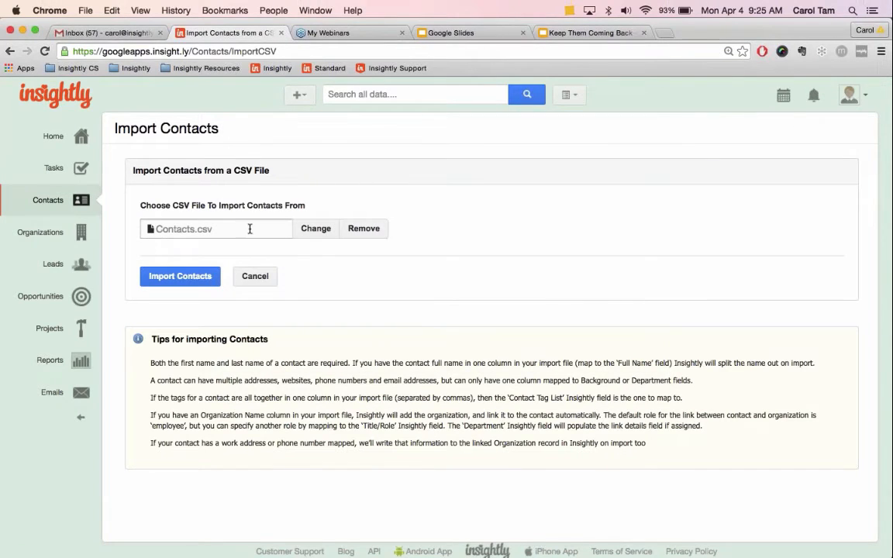
pyautogui.click(180, 276)
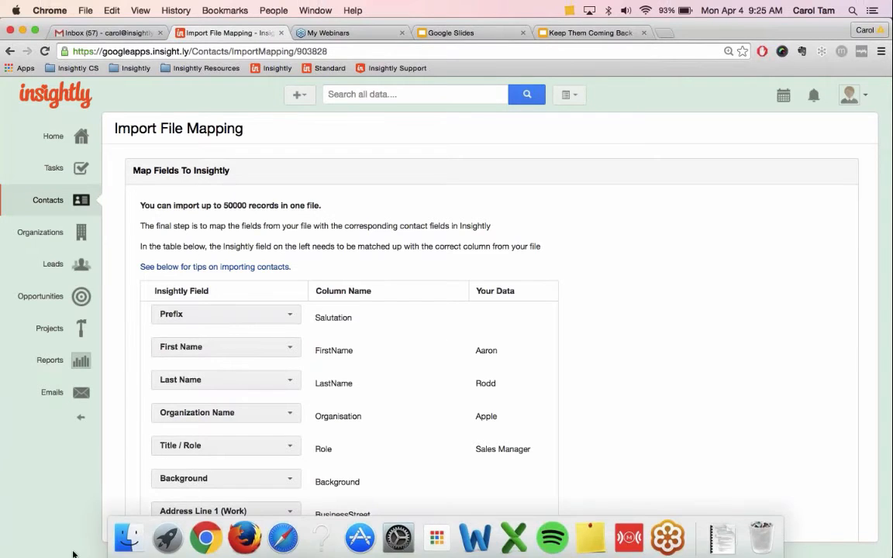
# Switch to Finder, open Contacts.csv in Excel and widen the workbook window
pyautogui.click(114, 543)
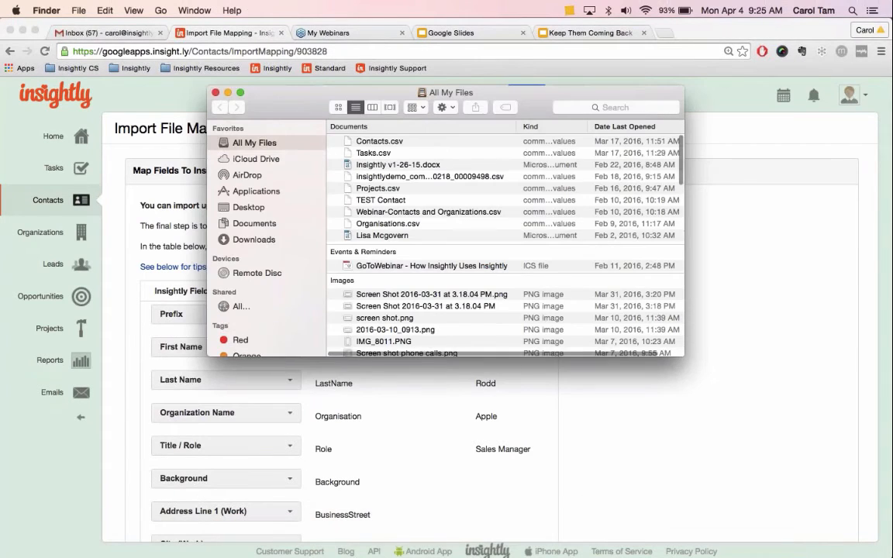
pyautogui.click(389, 140)
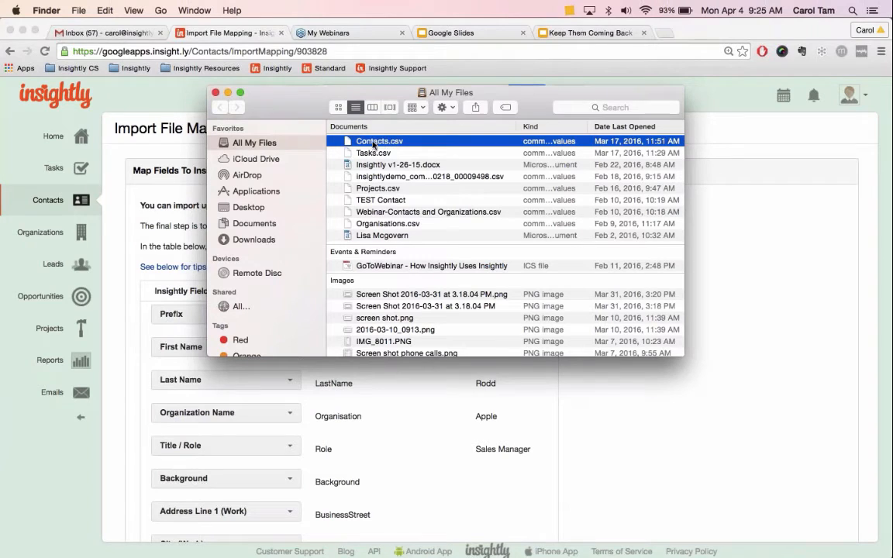
pyautogui.doubleClick(373, 145)
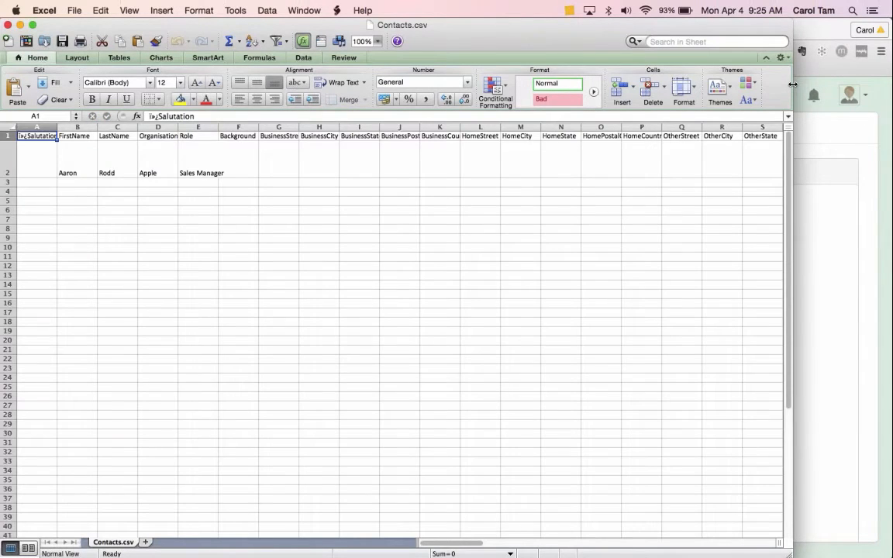
pyautogui.moveTo(793, 84); pyautogui.dragTo(868, 83)
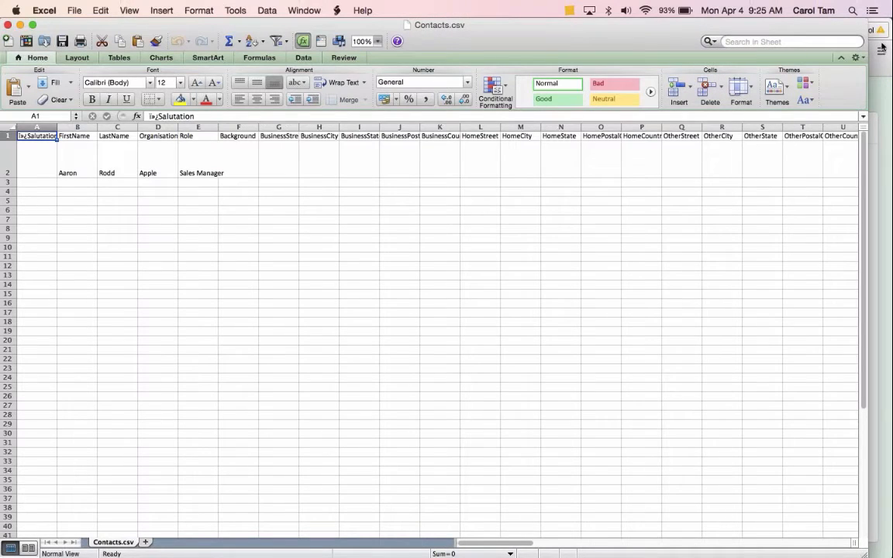
# Examine the address column headers in row 1, including HomePostalCode and BusinessStreet through BusinessState
pyautogui.click(586, 137)
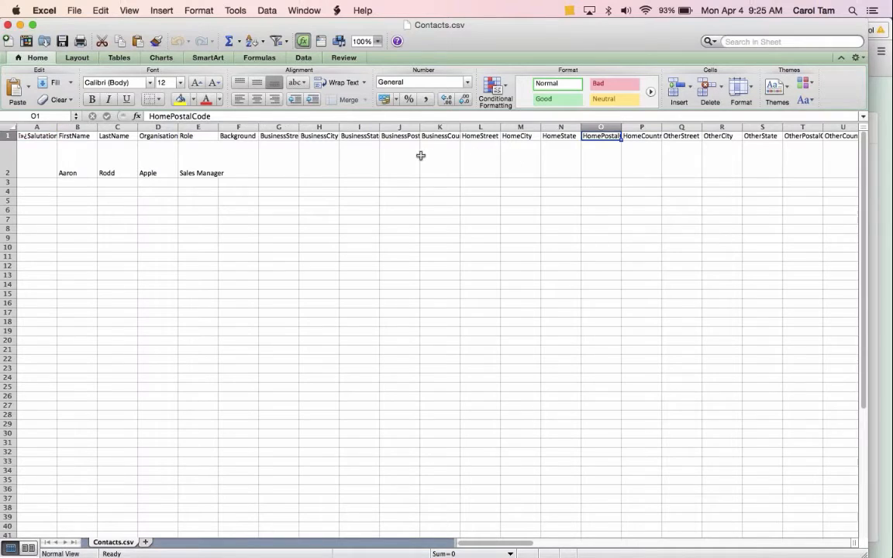
pyautogui.click(270, 136)
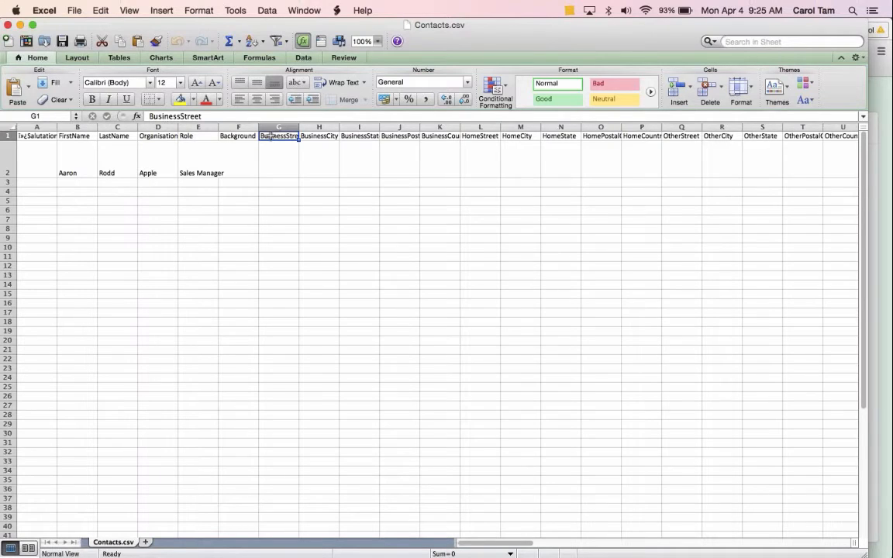
pyautogui.press('Tab')
pyautogui.press('Tab')
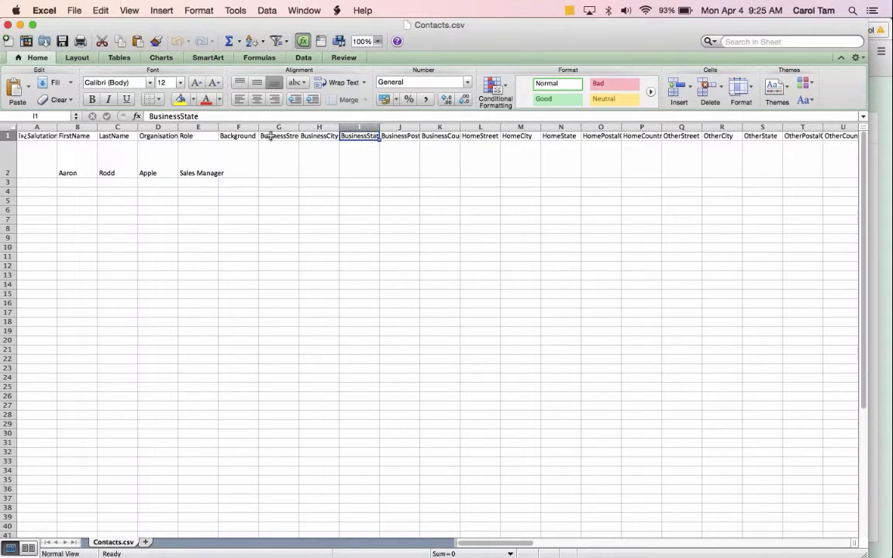
# Enter null for the first contact in row 2 under BusinessCountry and BusinessStreet
pyautogui.press('Tab')
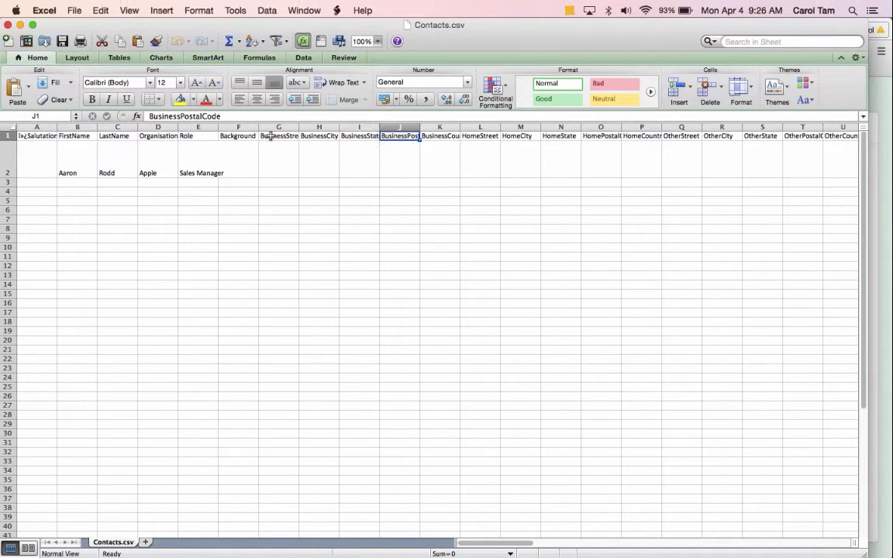
pyautogui.press('Tab')
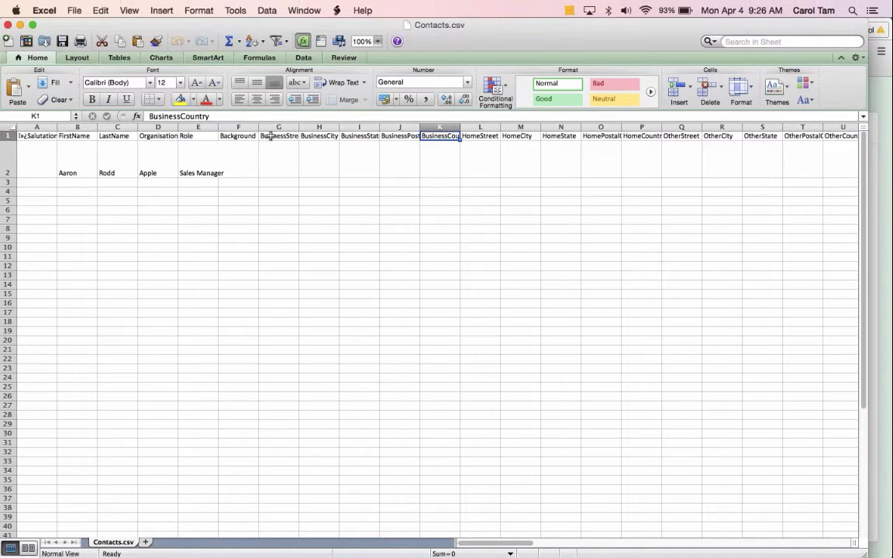
pyautogui.press('Down')
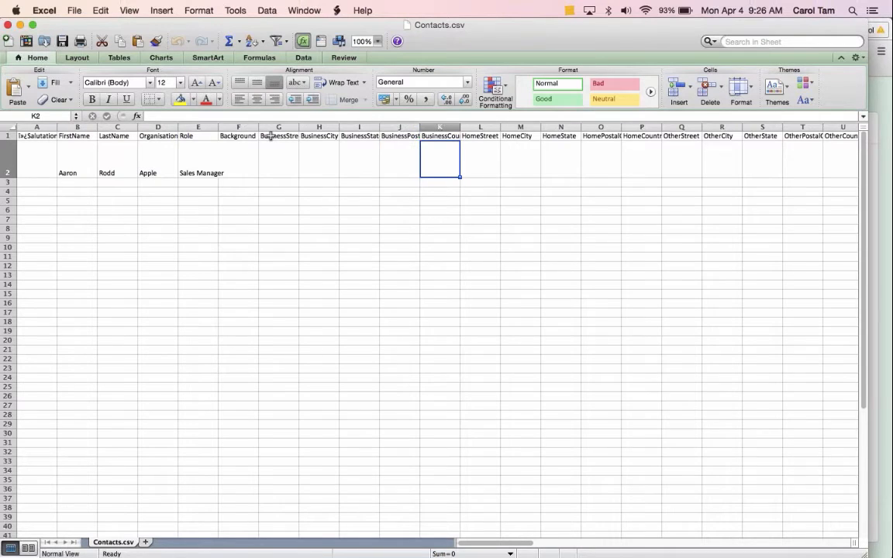
pyautogui.write('null')
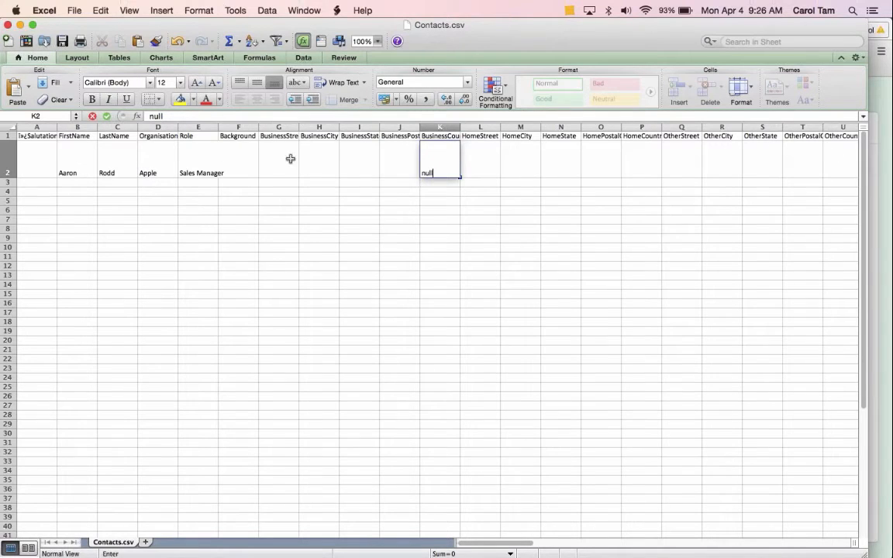
pyautogui.press('Tab')
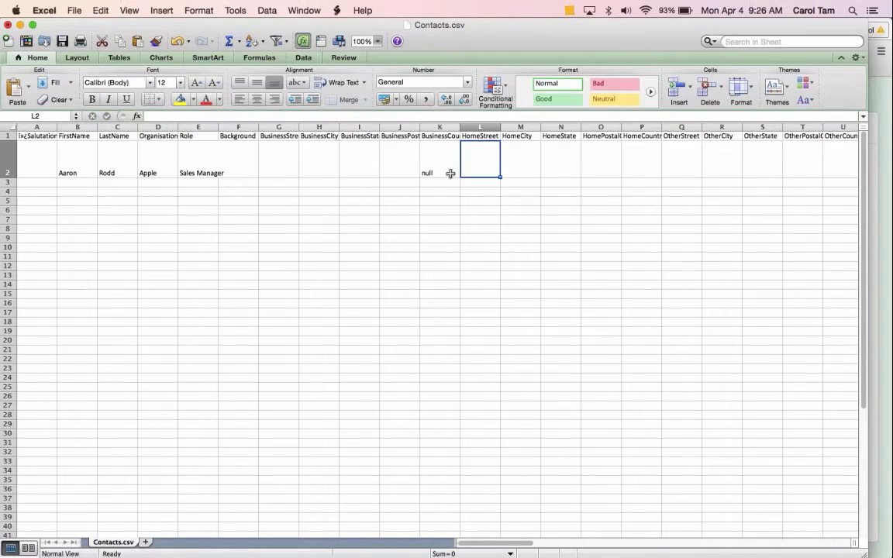
pyautogui.click(265, 165)
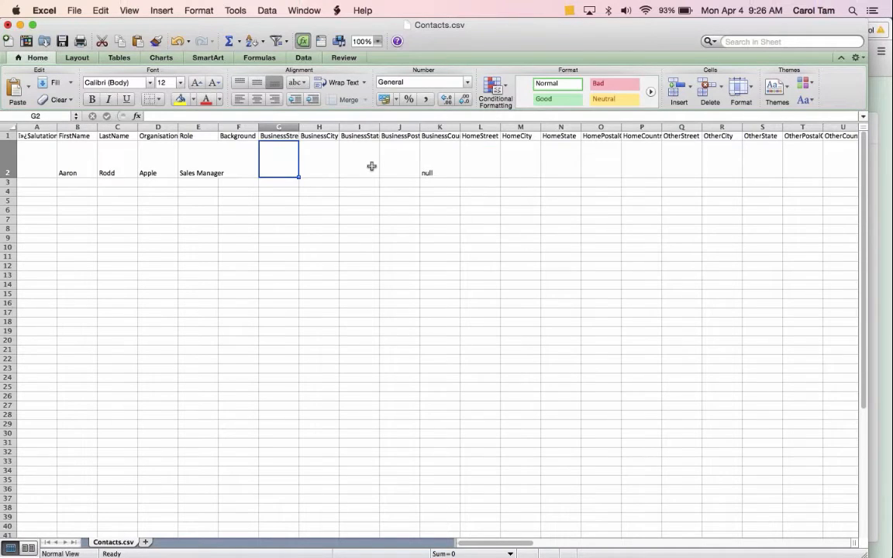
pyautogui.write('null')
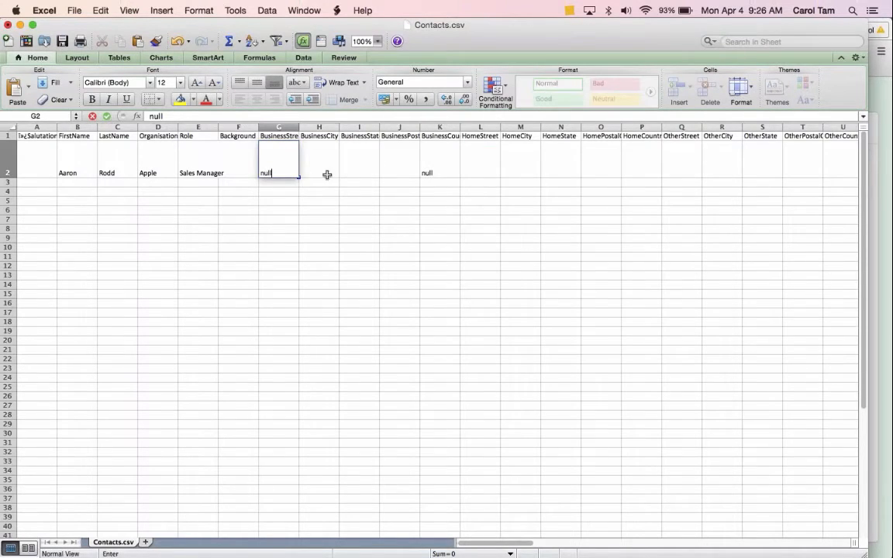
pyautogui.press('Tab')
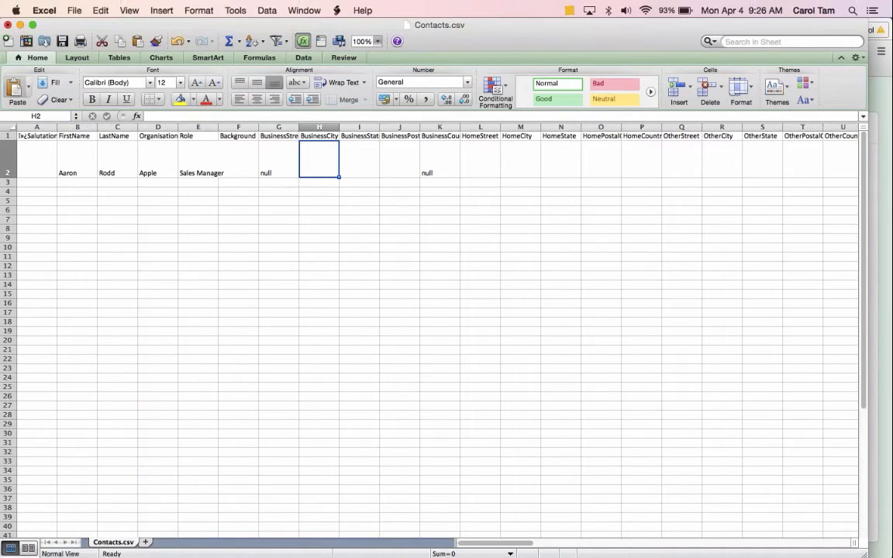
# Minimize the workbook to return to Insightly in Chrome and review how the import fields are matched to the file's columns
pyautogui.click(20, 26)
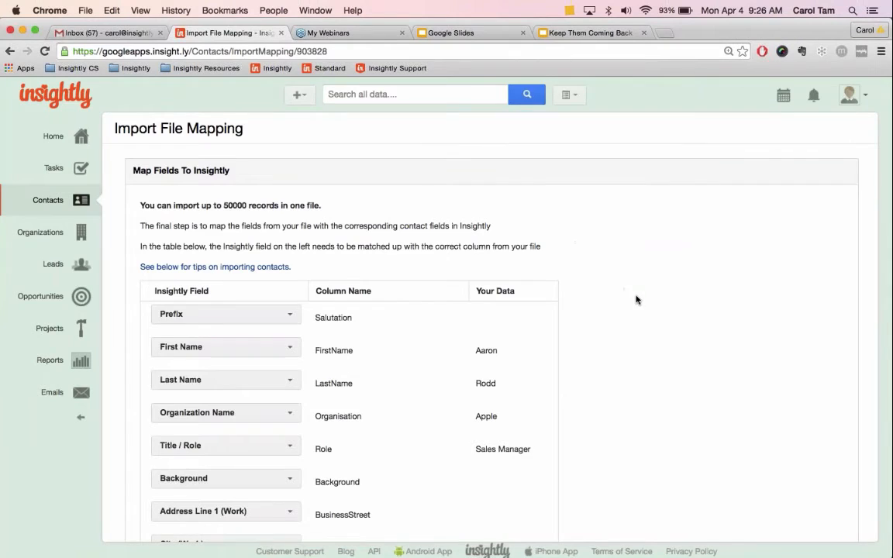
pyautogui.scroll(-3, 636, 300)
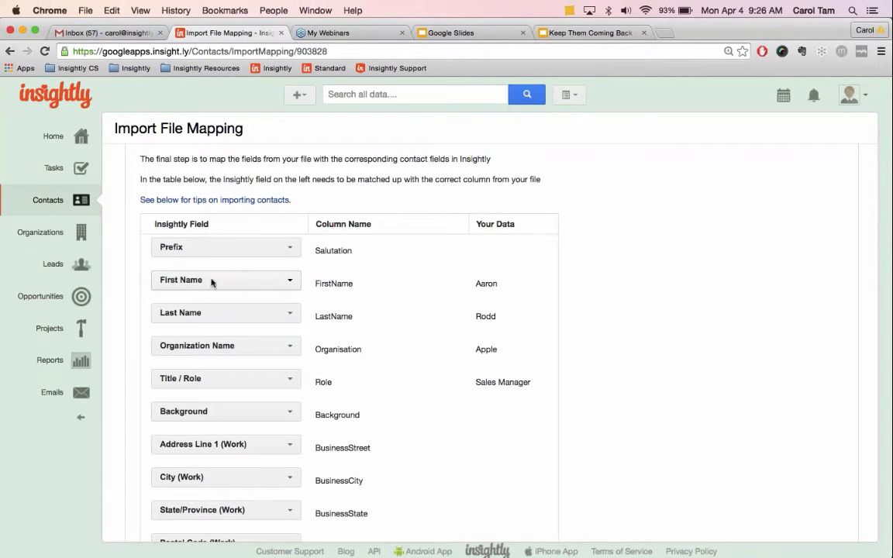
pyautogui.scroll(-1, 271, 348)
pyautogui.scroll(2, 271, 348)
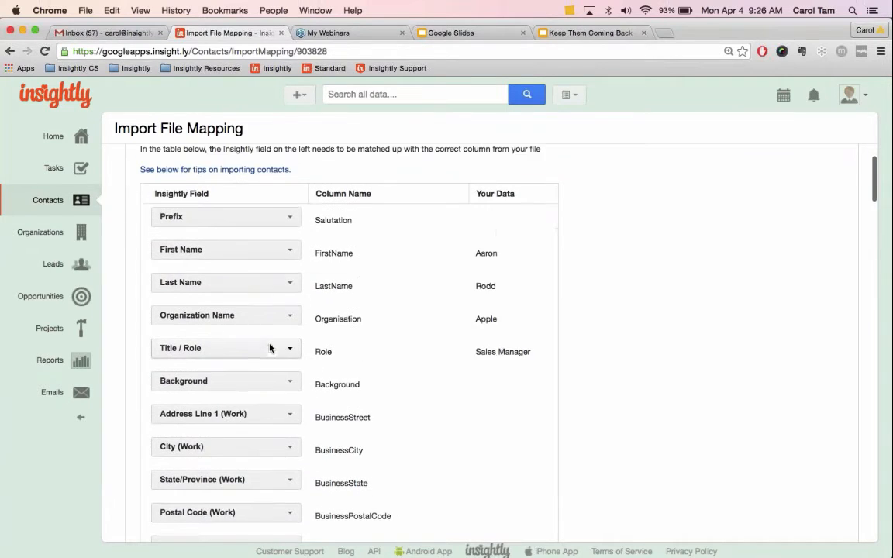
pyautogui.scroll(-2, 282, 284)
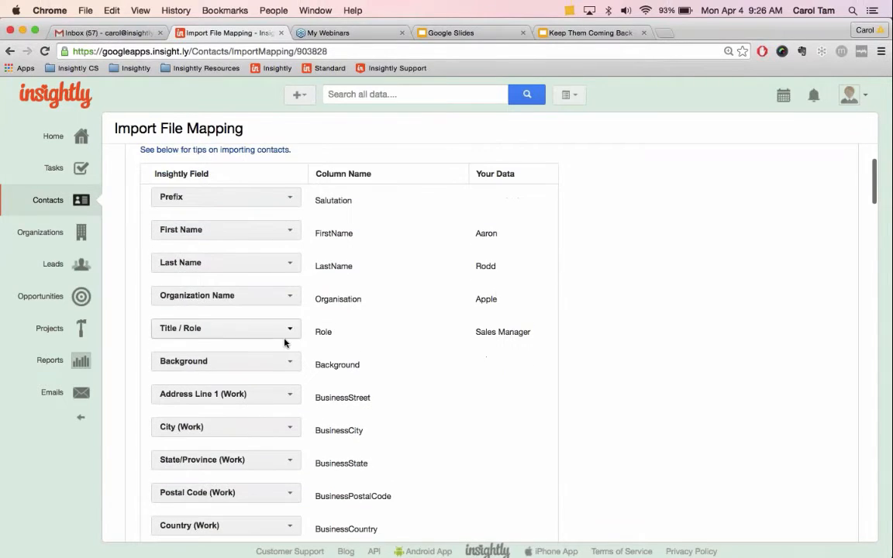
pyautogui.scroll(-12, 352, 297)
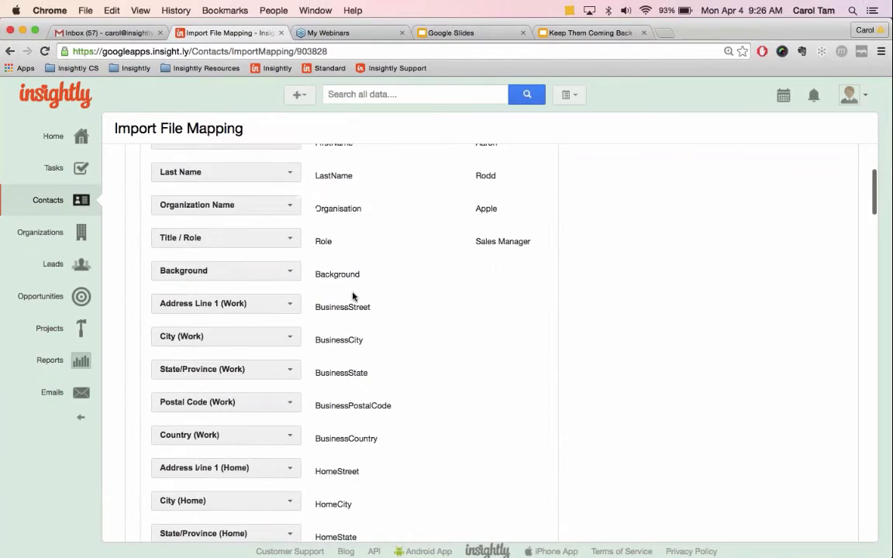
pyautogui.scroll(-12, 352, 416)
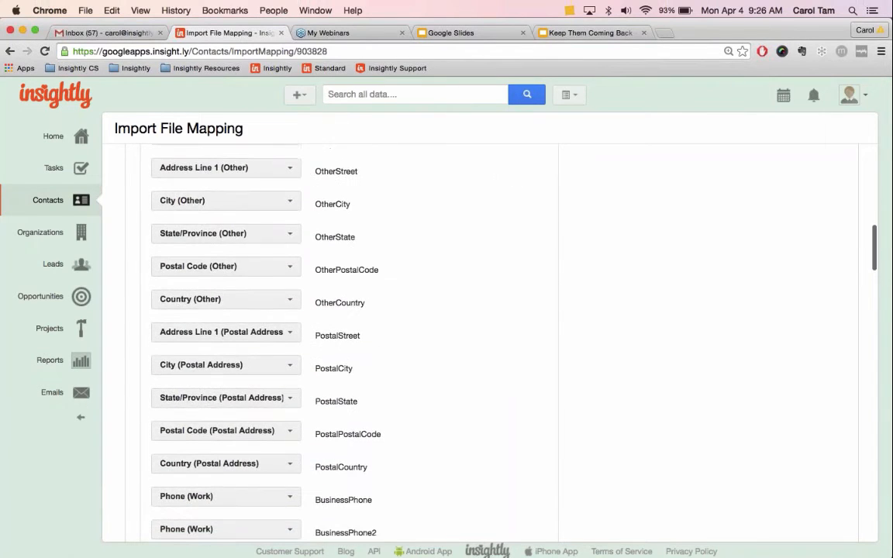
pyautogui.scroll(-4, 286, 198)
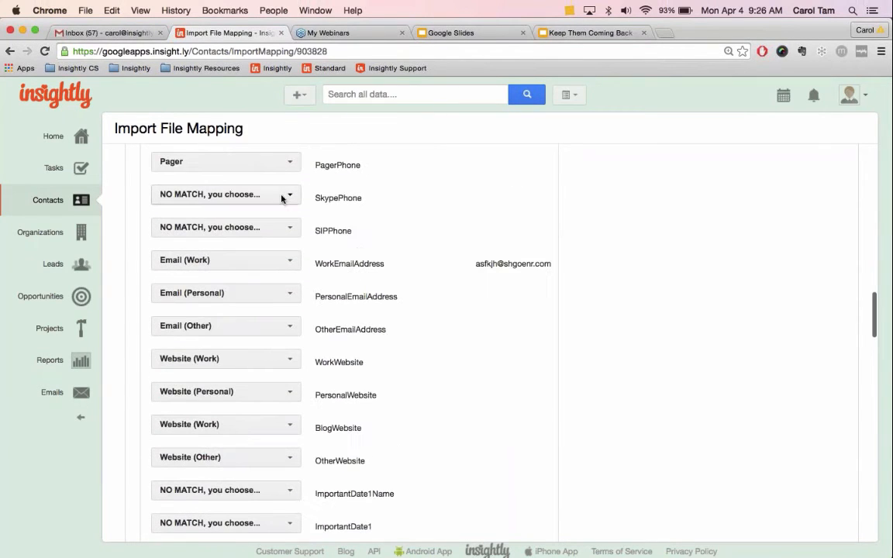
# Look through the Insightly fields available for mapping the SkypePhone column, including contact tags and custom fields, and leave it unmatched
pyautogui.click(277, 196)
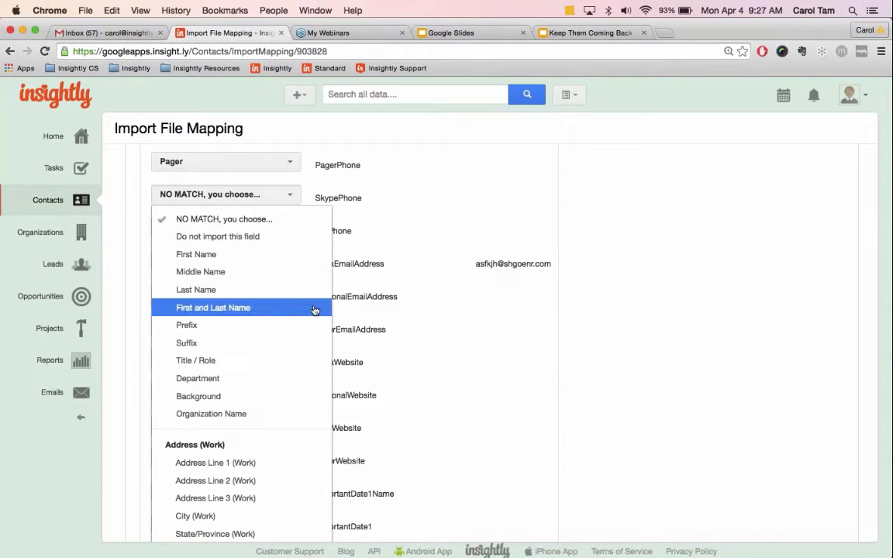
pyautogui.scroll(-5, 289, 389)
pyautogui.scroll(-10, 289, 388)
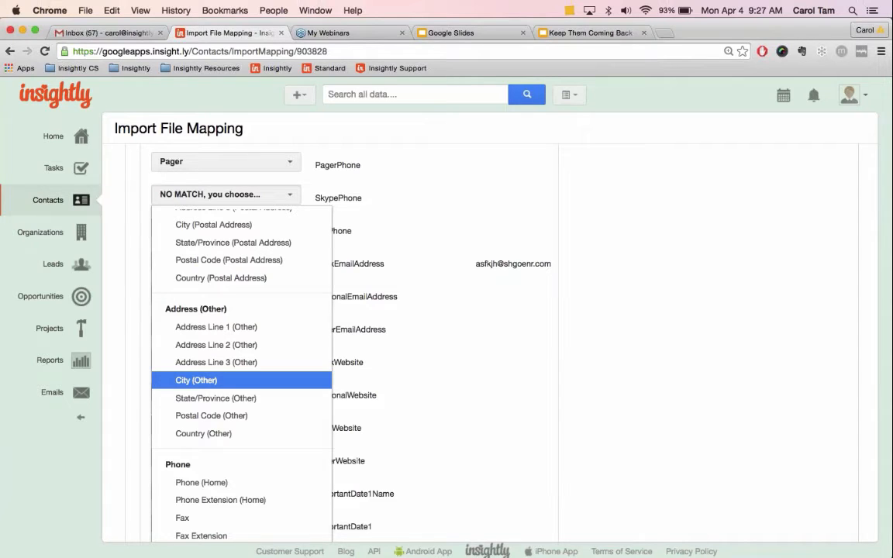
pyautogui.scroll(-15, 256, 380)
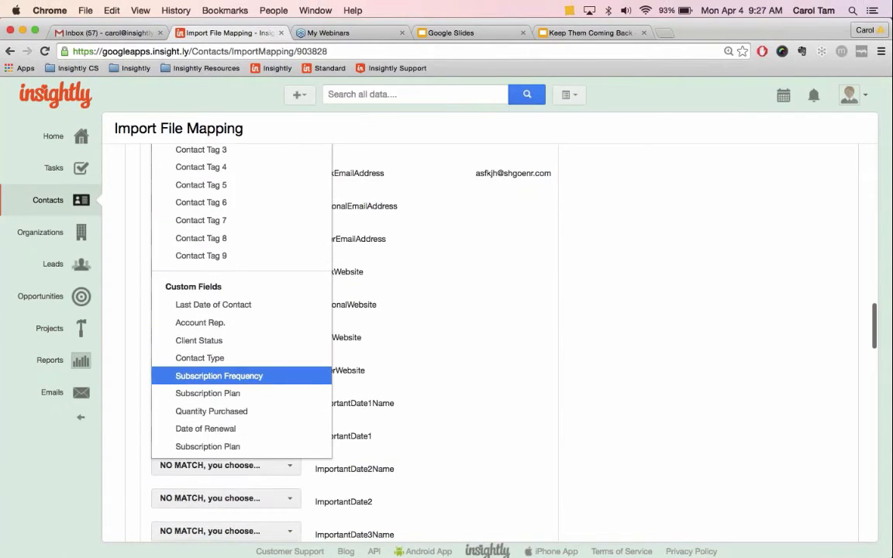
pyautogui.scroll(5, 207, 295)
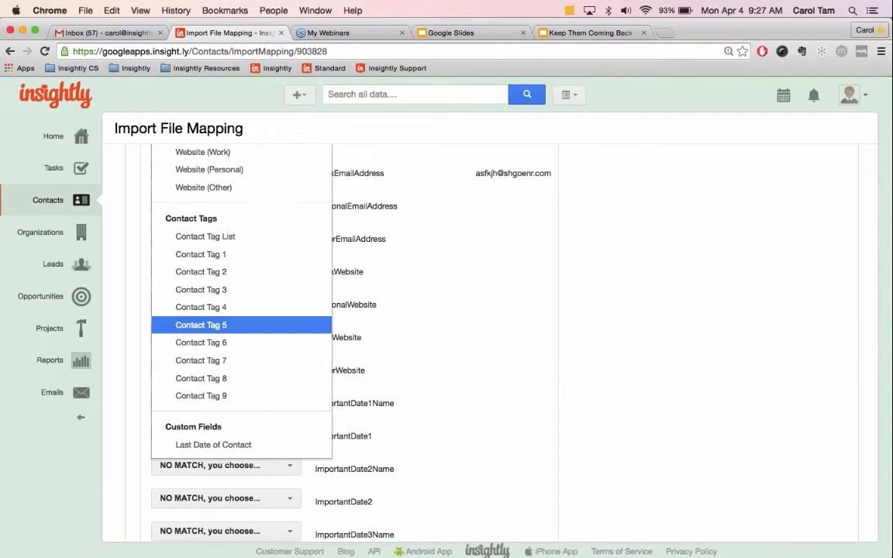
pyautogui.scroll(-5, 220, 343)
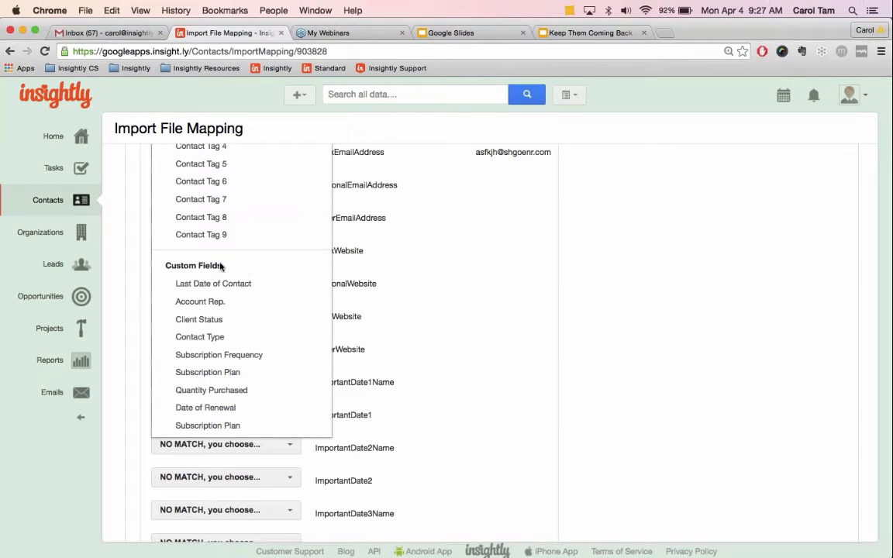
pyautogui.click(451, 265)
# Review the remaining column mappings and import the contacts with the first row skipped
pyautogui.scroll(-5, 450, 265)
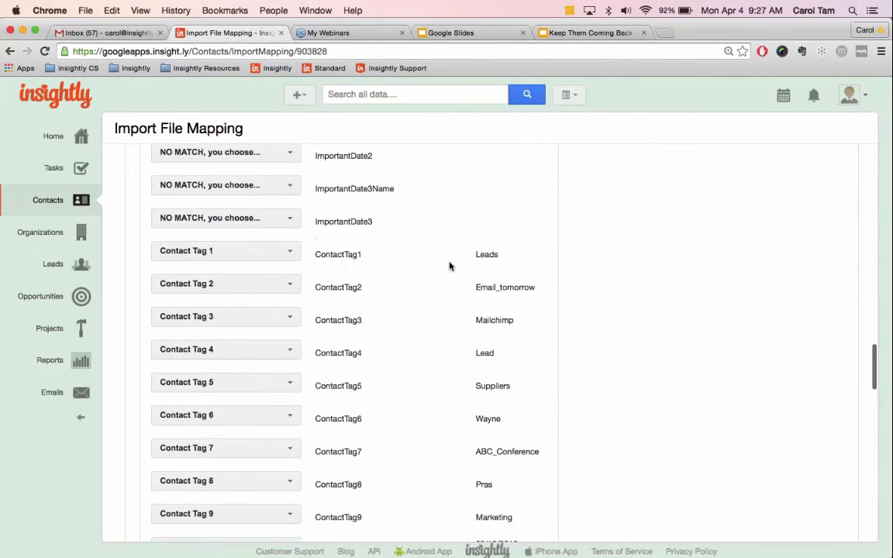
pyautogui.scroll(-20, 450, 265)
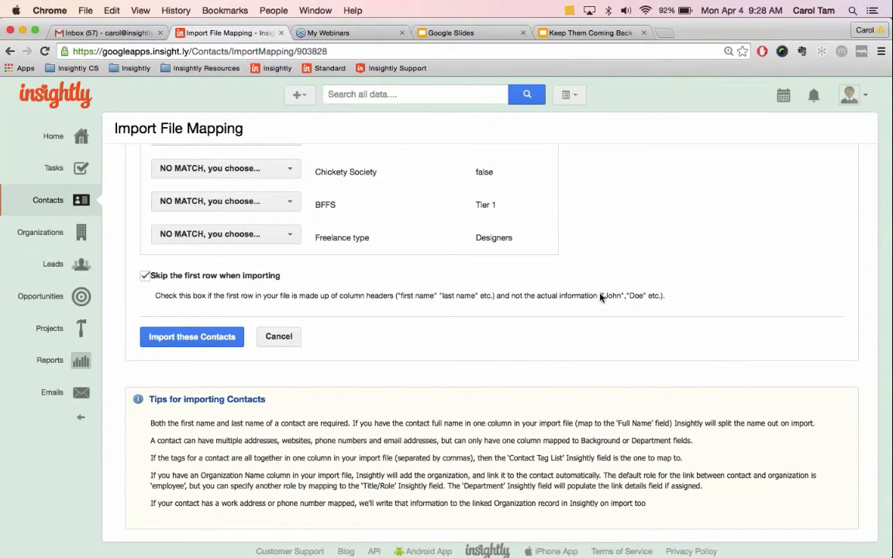
pyautogui.click(193, 339)
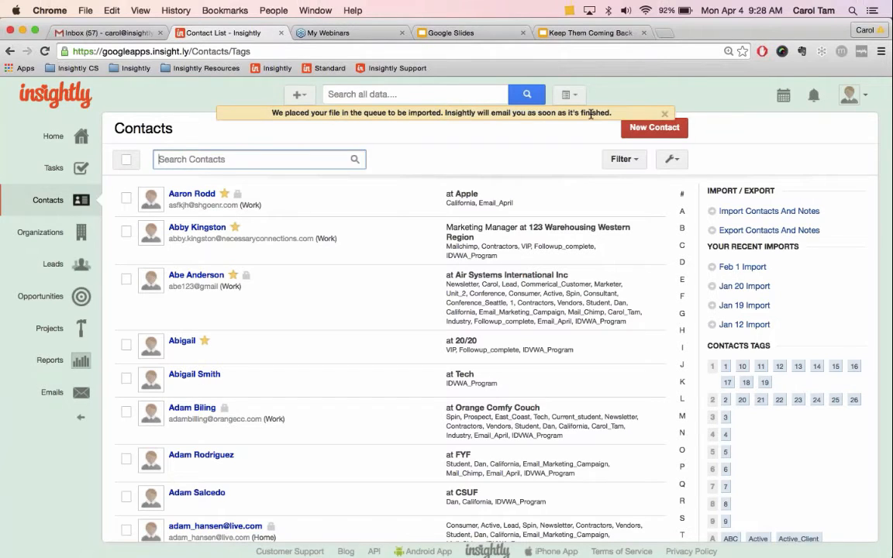
# Switch to Gmail, open the new "Insightly import completed" email and examine the skipped contact's record ID
pyautogui.click(120, 32)
pyautogui.click(225, 133)
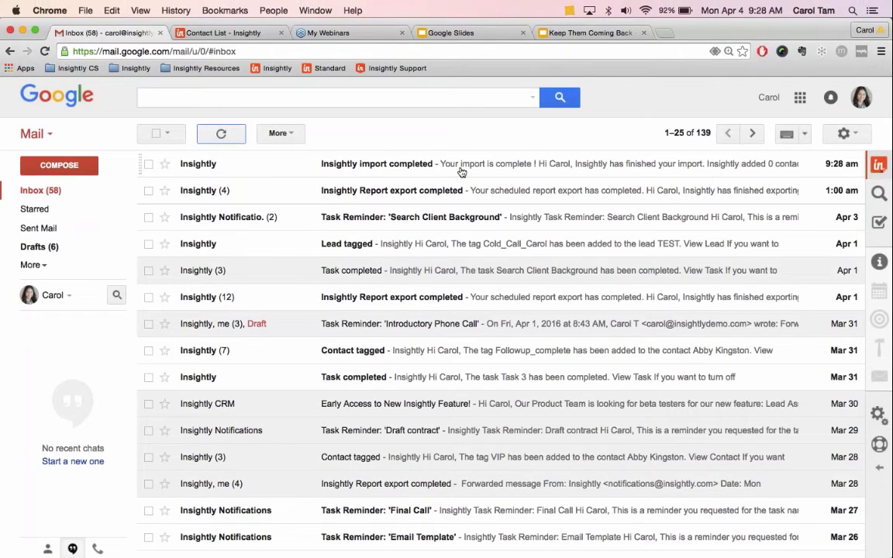
pyautogui.click(461, 171)
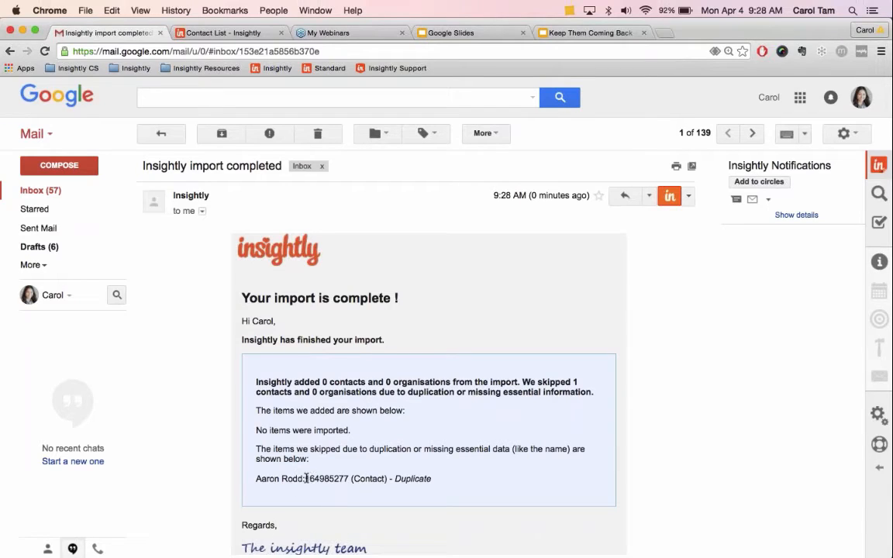
pyautogui.moveTo(304, 478); pyautogui.dragTo(351, 478)
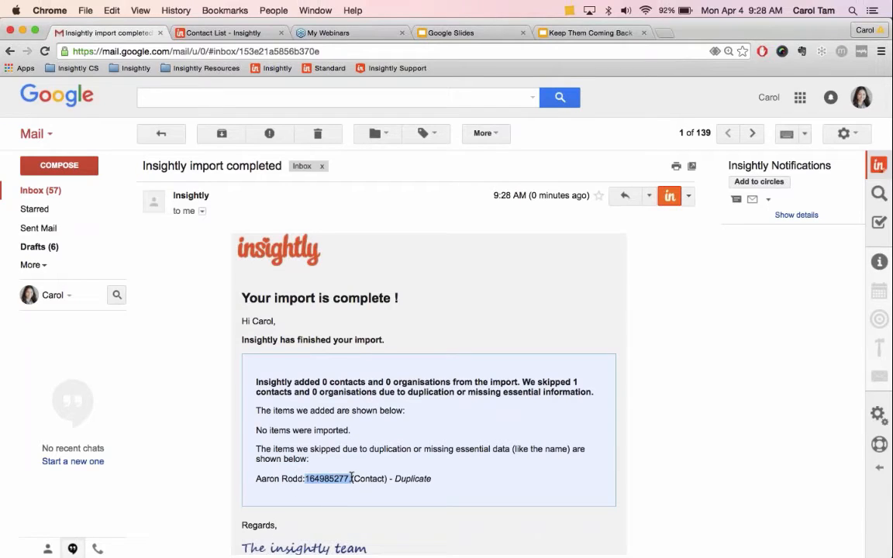
pyautogui.click(351, 478)
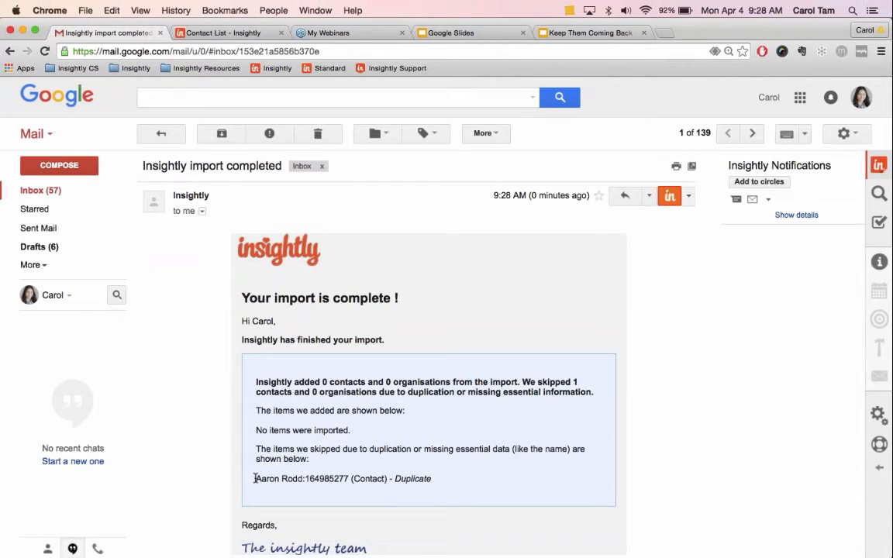
pyautogui.moveTo(305, 478); pyautogui.dragTo(348, 479)
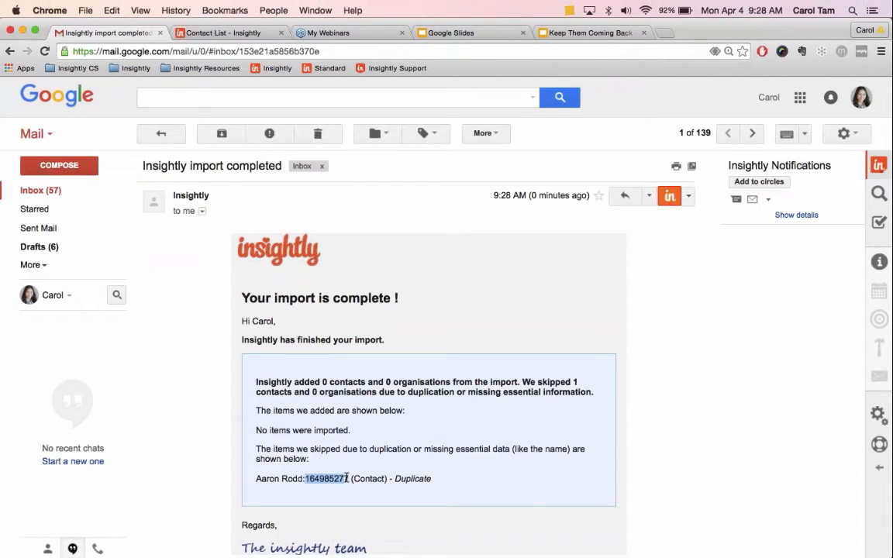
pyautogui.click(255, 478)
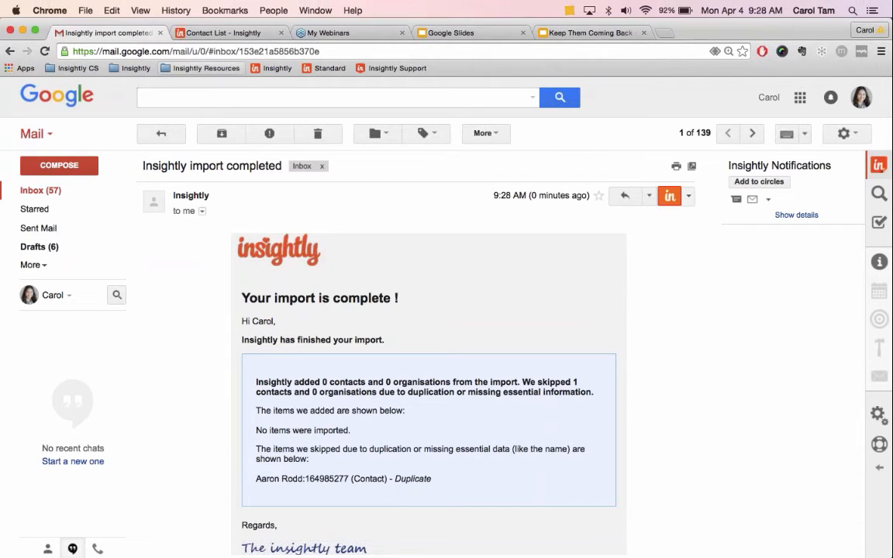
# Return to Insightly, refresh the contact list and view the contacts added by the Apr 4, Feb 1, Jan 19 and Jan 20 imports
pyautogui.click(221, 33)
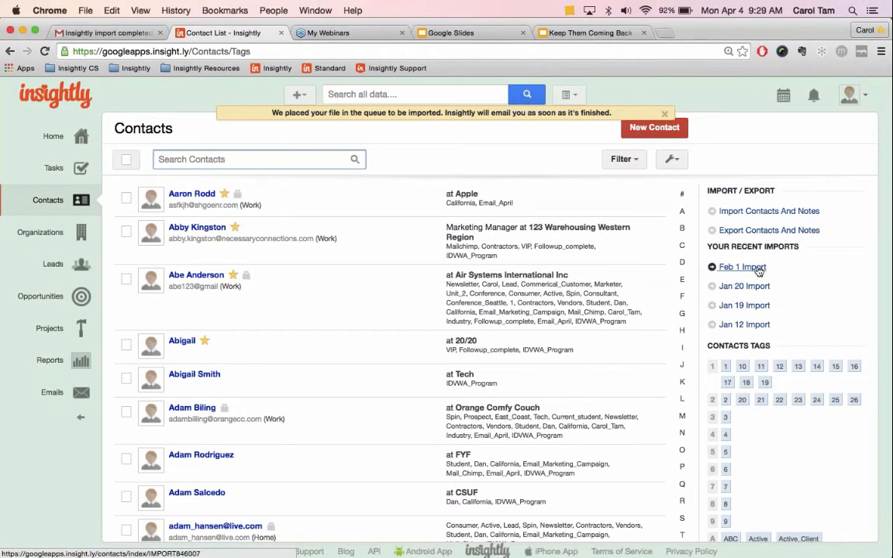
pyautogui.click(45, 51)
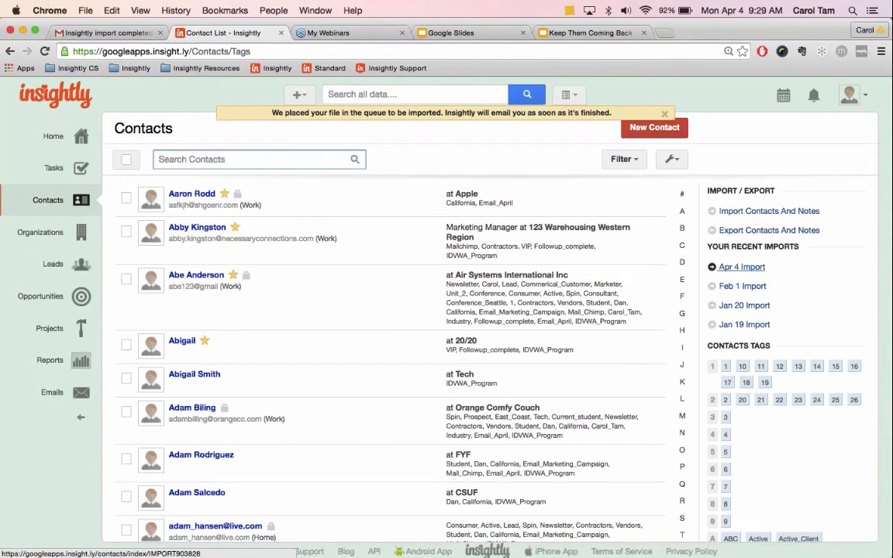
pyautogui.click(742, 267)
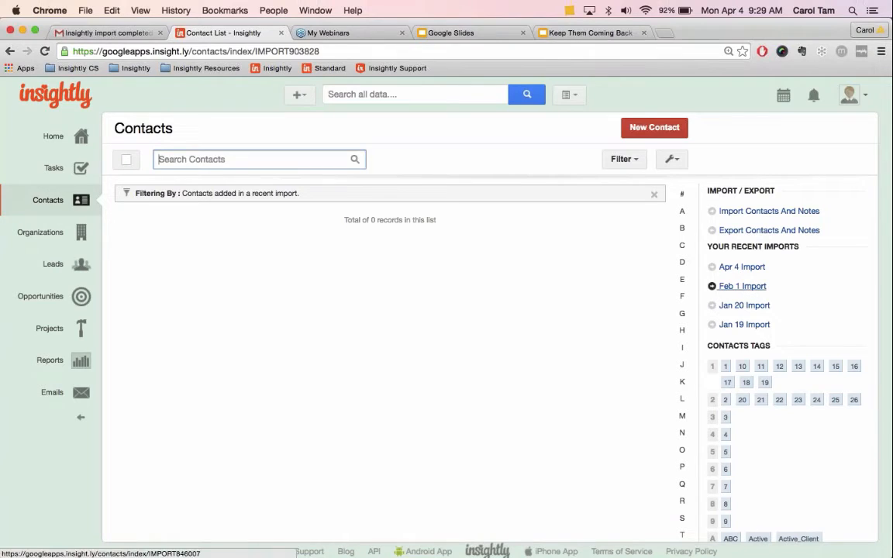
pyautogui.click(743, 286)
pyautogui.click(749, 267)
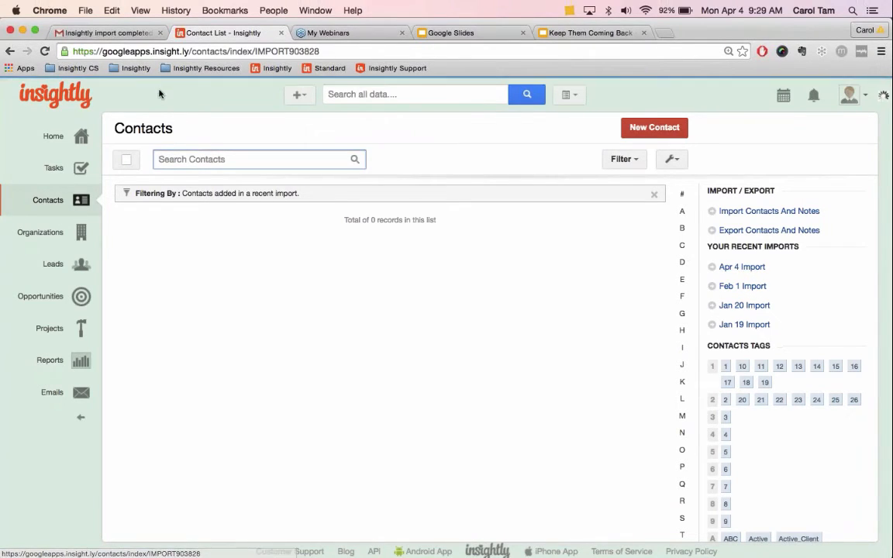
pyautogui.click(749, 325)
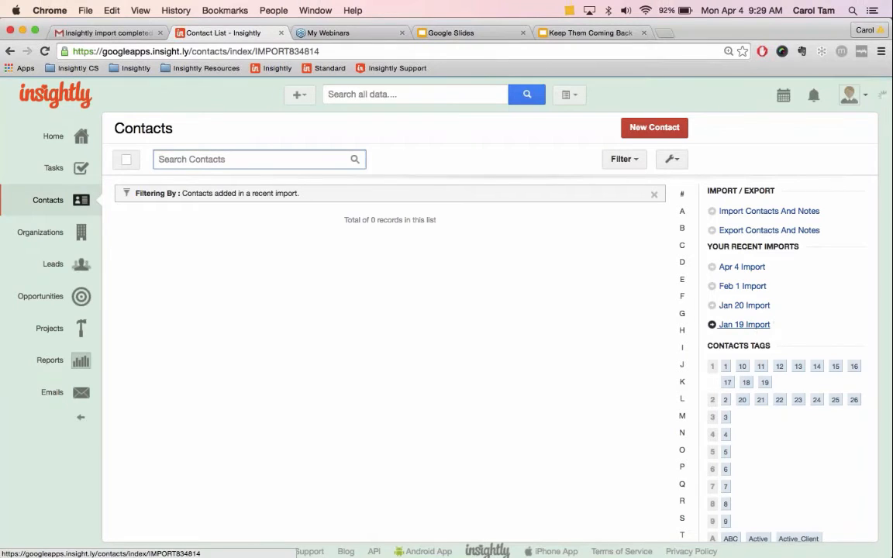
pyautogui.click(743, 306)
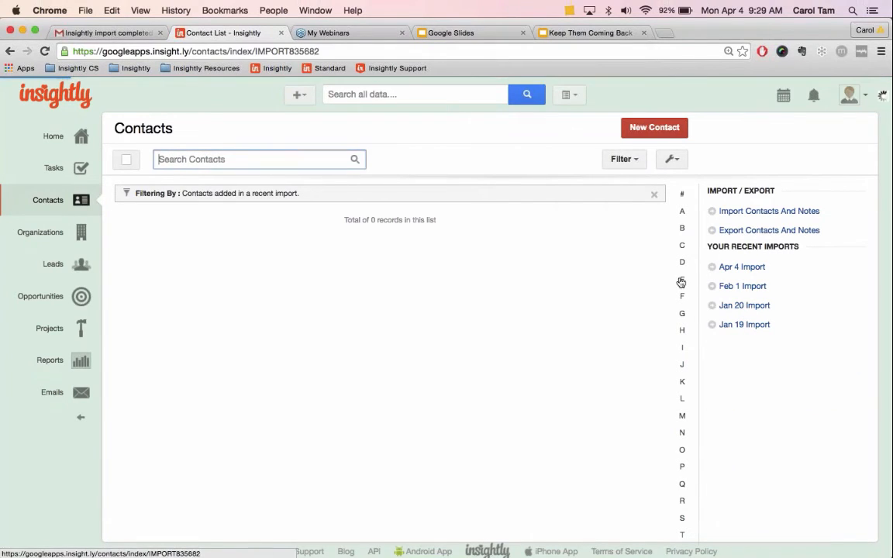
# Open the full contact list and select the first two contacts for bulk actions
pyautogui.click(126, 160)
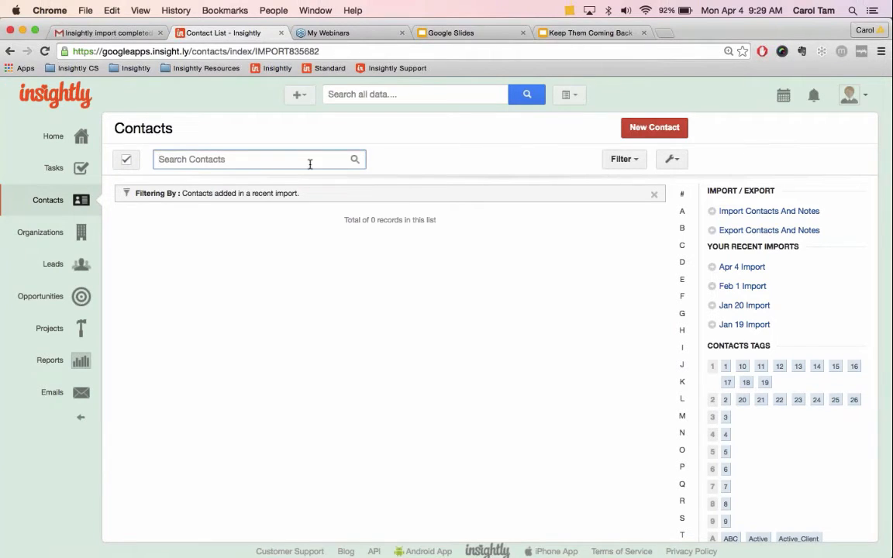
pyautogui.click(74, 208)
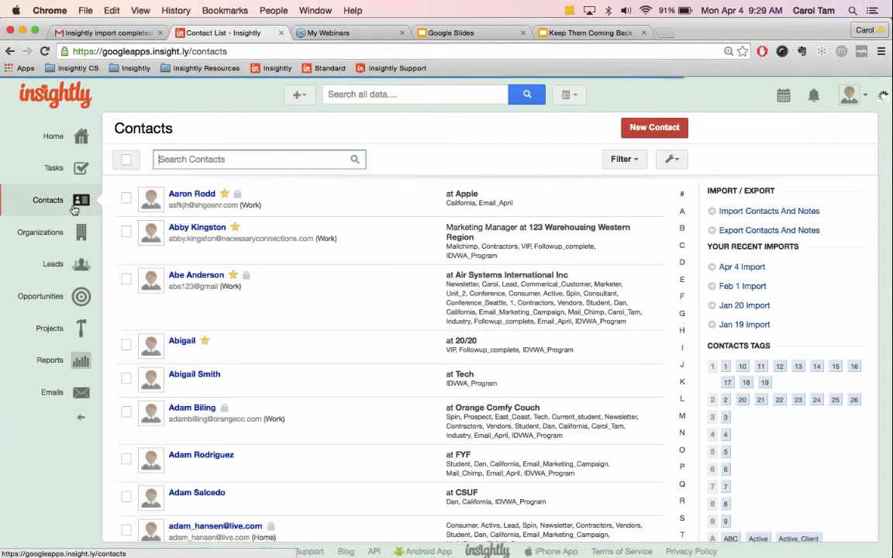
pyautogui.click(128, 200)
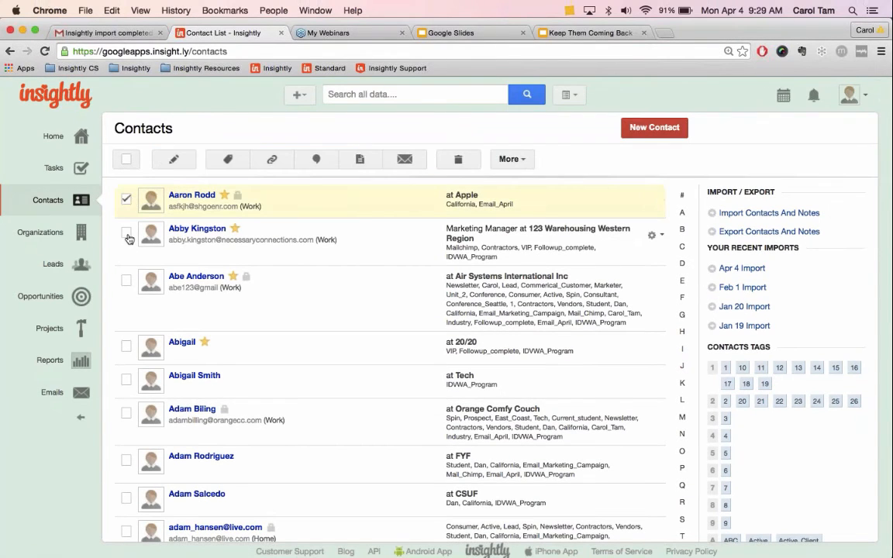
pyautogui.click(128, 234)
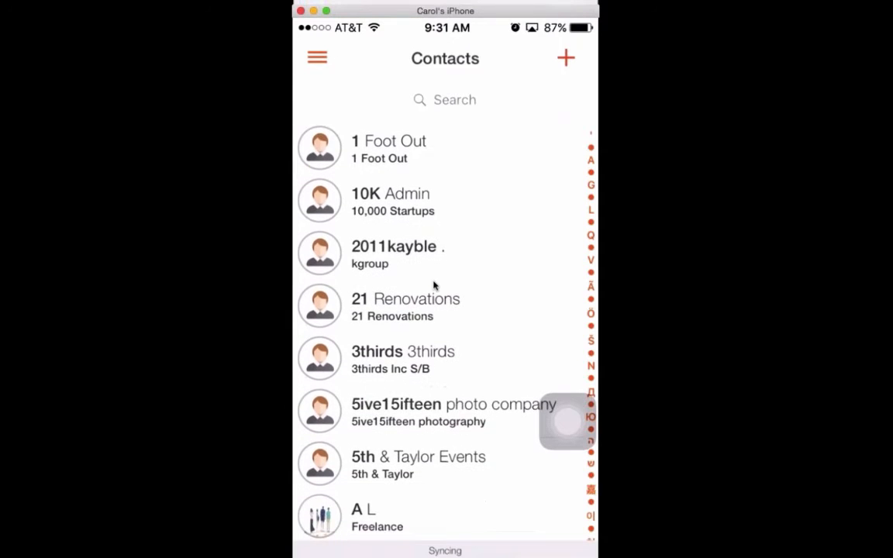
# In the Insightly iPhone app, sync the contact list, and open the add options from the abc organization's links
pyautogui.scroll(10, 434, 285)
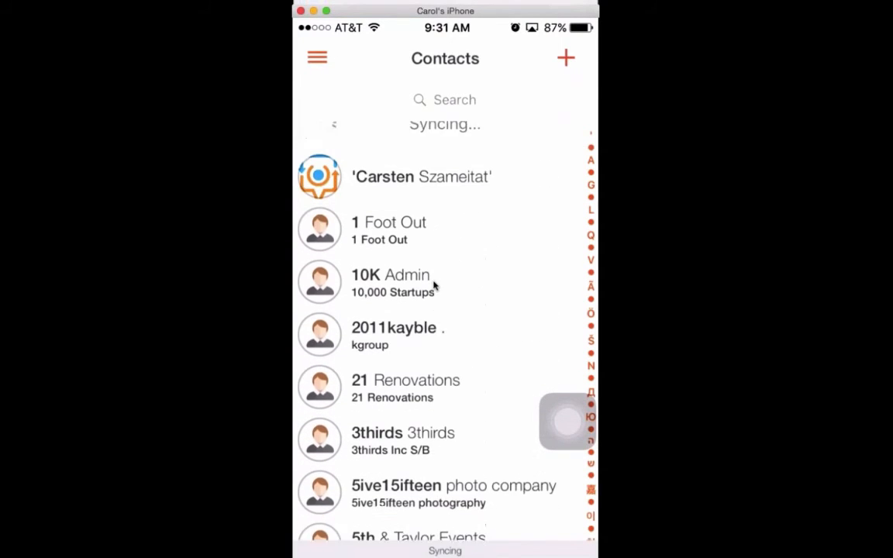
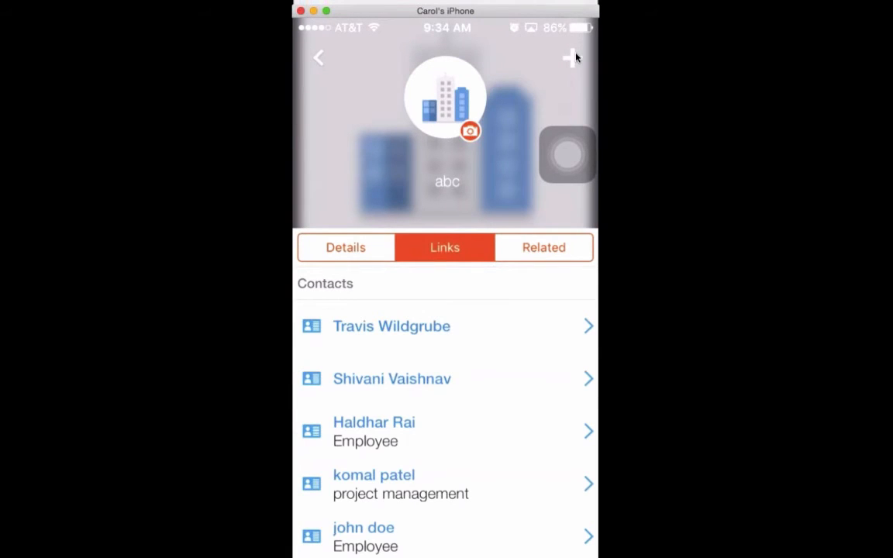
pyautogui.click(574, 57)
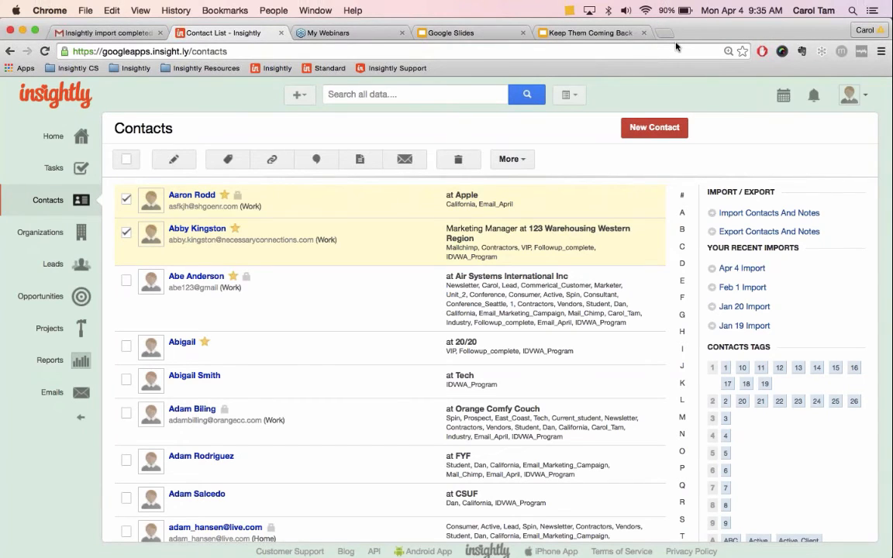
# Open the received emails in Insightly in the browser, compare them with the Gmail message, and copy the Insightly mailbox address below the list
pyautogui.click(56, 392)
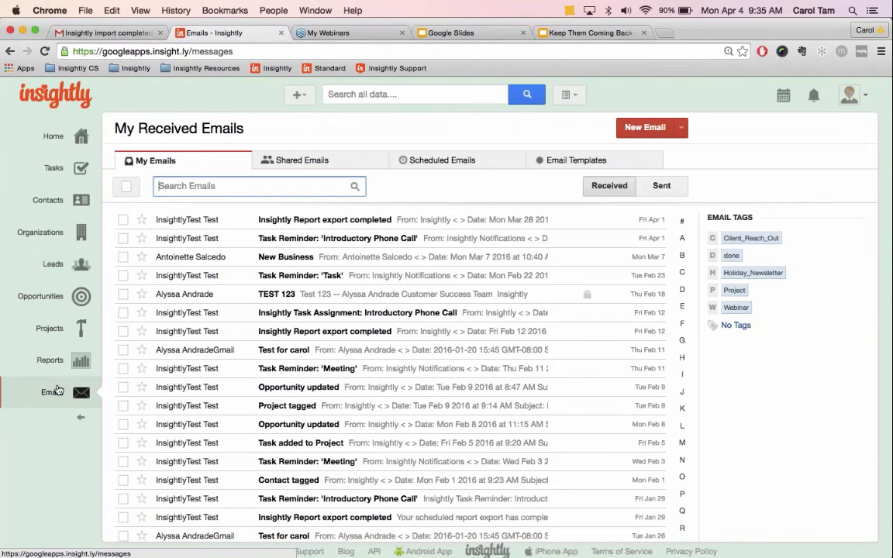
pyautogui.click(99, 40)
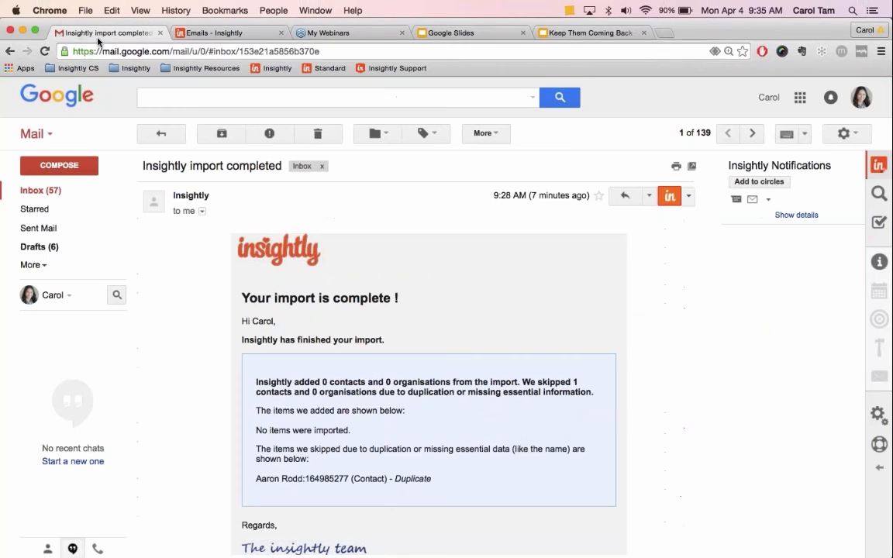
pyautogui.click(221, 34)
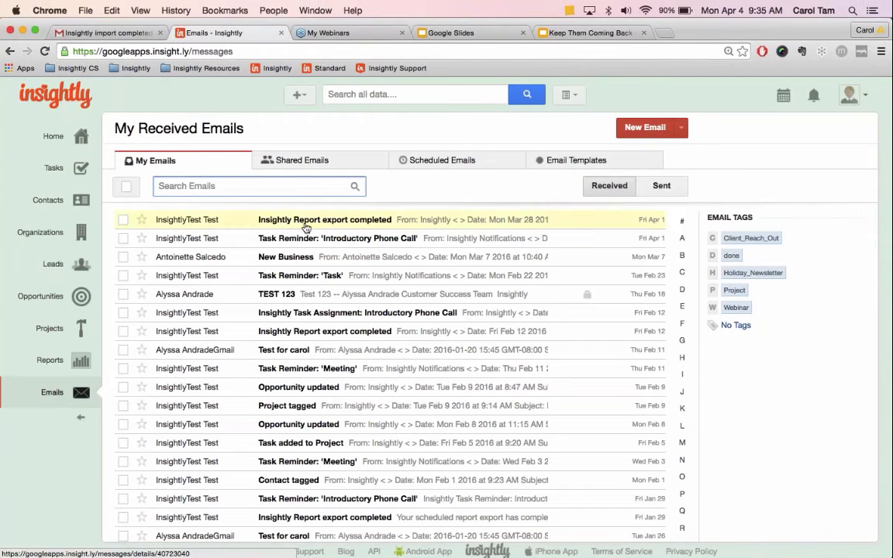
pyautogui.scroll(-3, 210, 339)
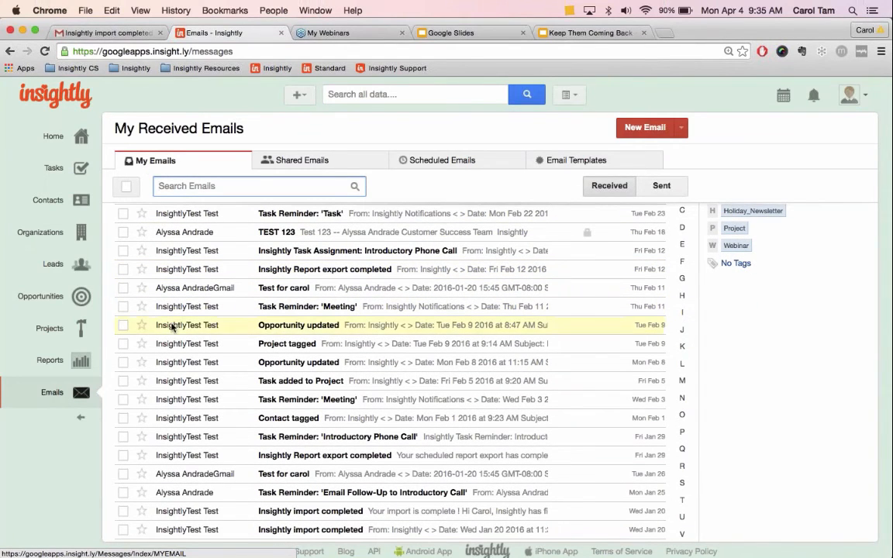
pyautogui.scroll(-15, 156, 294)
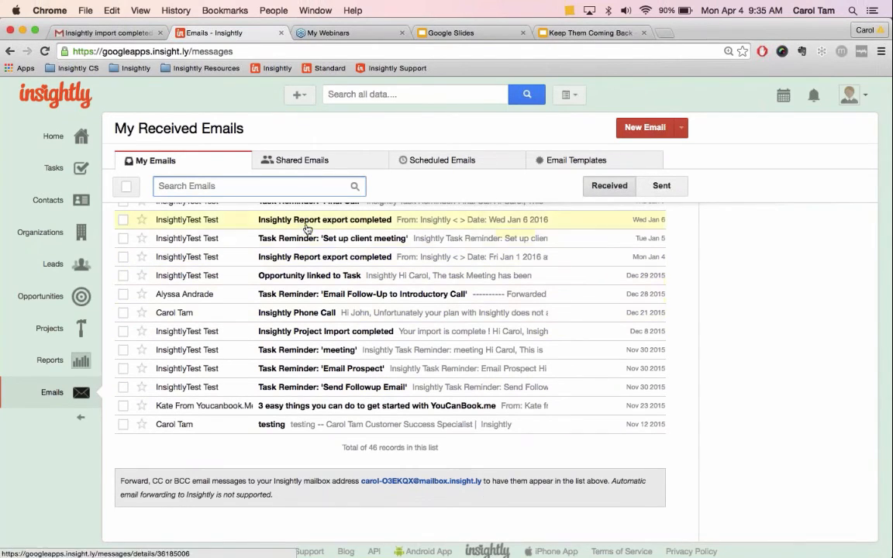
pyautogui.moveTo(483, 481); pyautogui.dragTo(362, 481)
pyautogui.press('super+c')
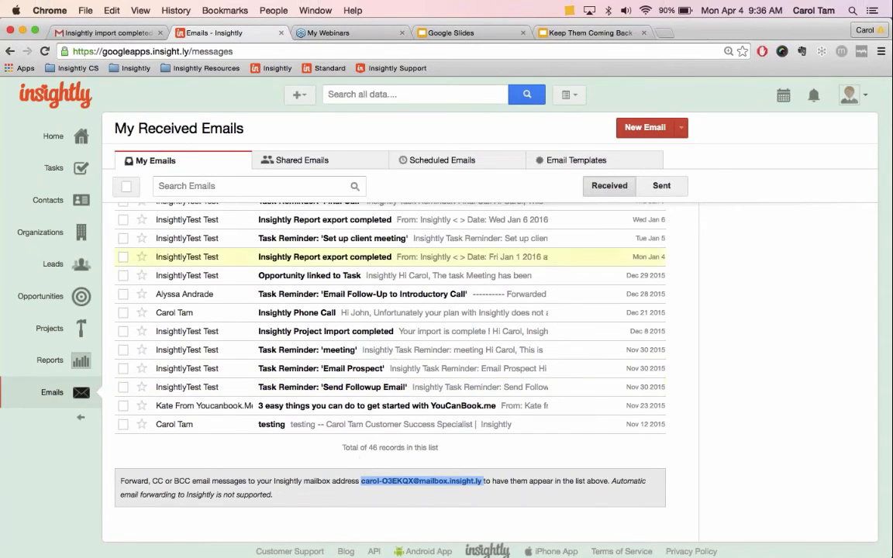
# Switch to Gmail and forward the "Task Reminder: 'Search Client Background'" email to the copied Insightly mailbox address
pyautogui.click(118, 34)
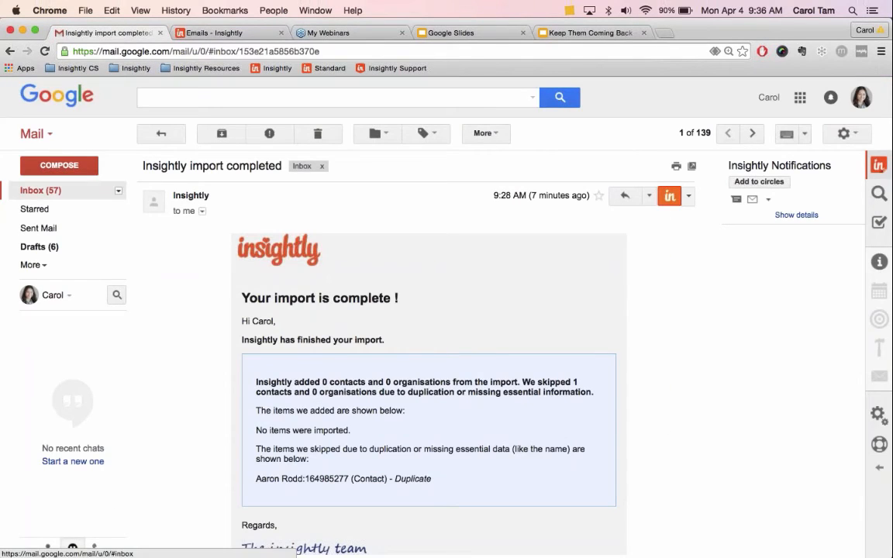
pyautogui.click(35, 191)
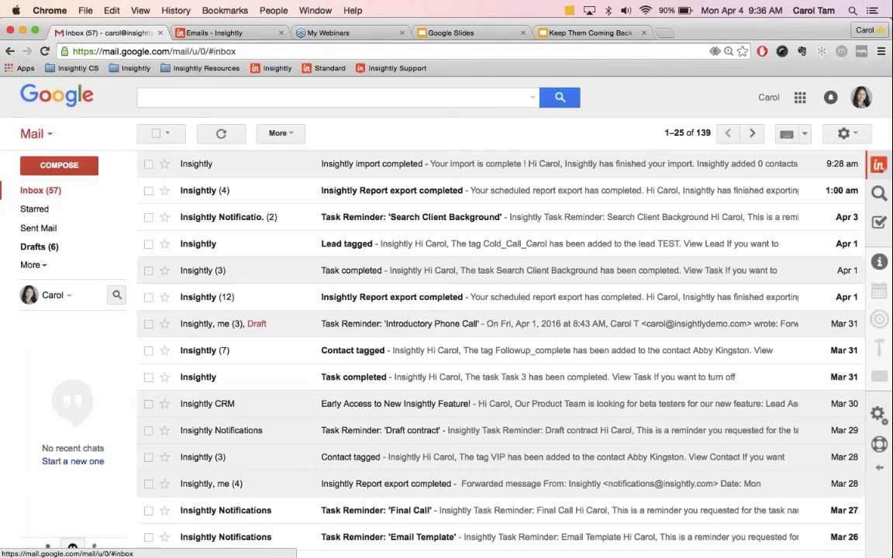
pyautogui.click(332, 221)
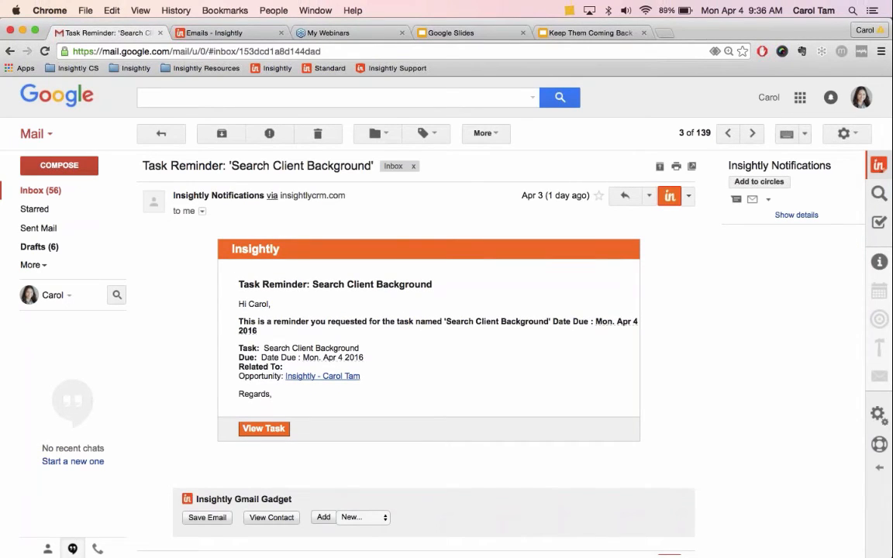
pyautogui.click(649, 197)
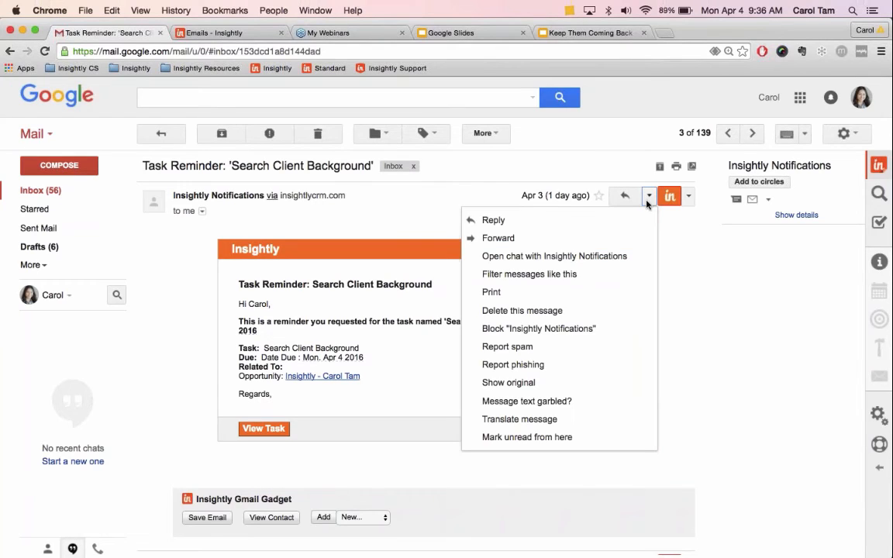
pyautogui.click(613, 239)
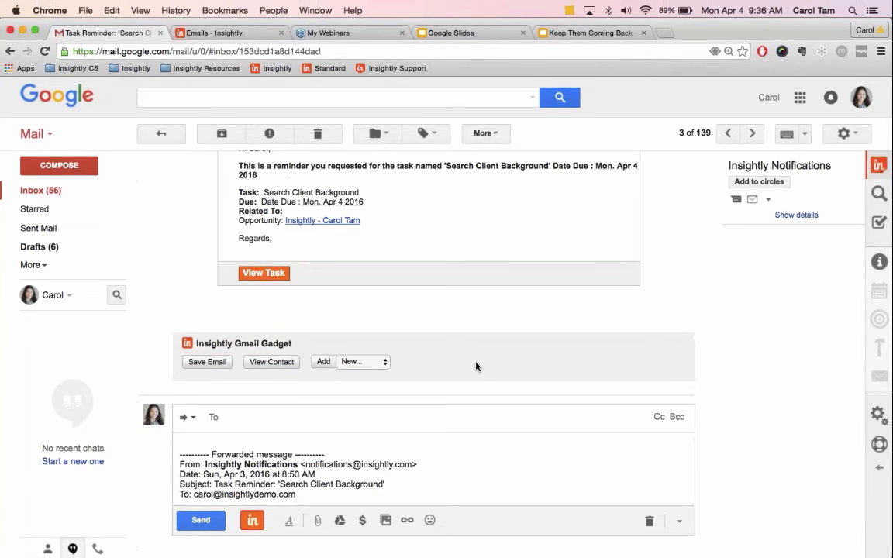
pyautogui.press('super+v')
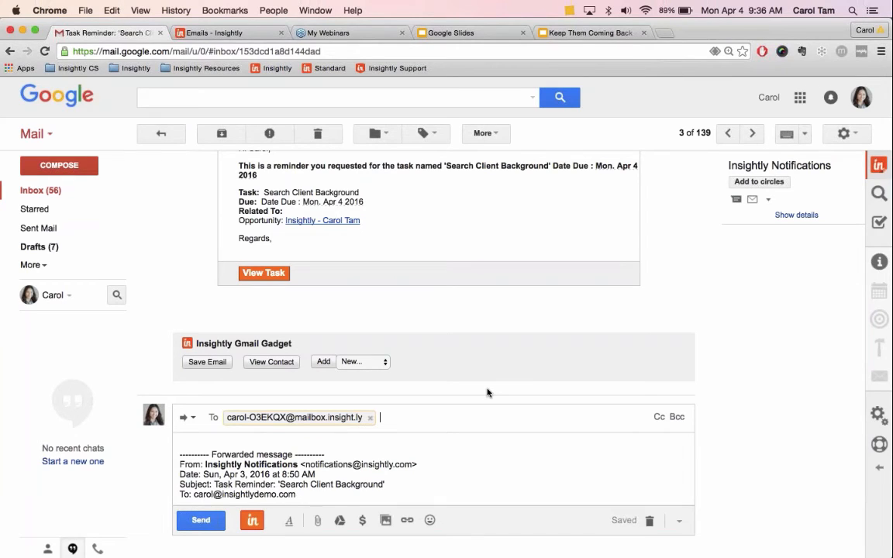
pyautogui.click(203, 525)
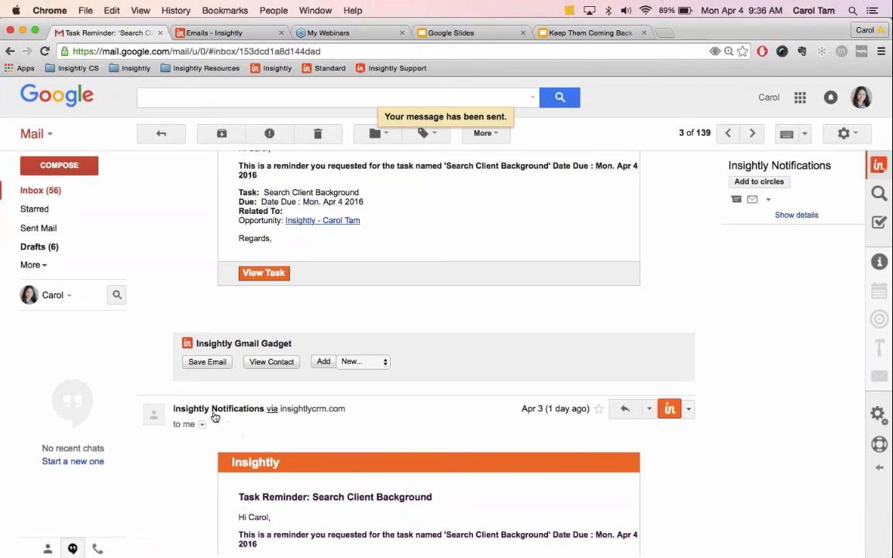
# Examine the email sender's contact card, and view the emails saved for the first contact in Insightly
pyautogui.moveTo(215, 413)
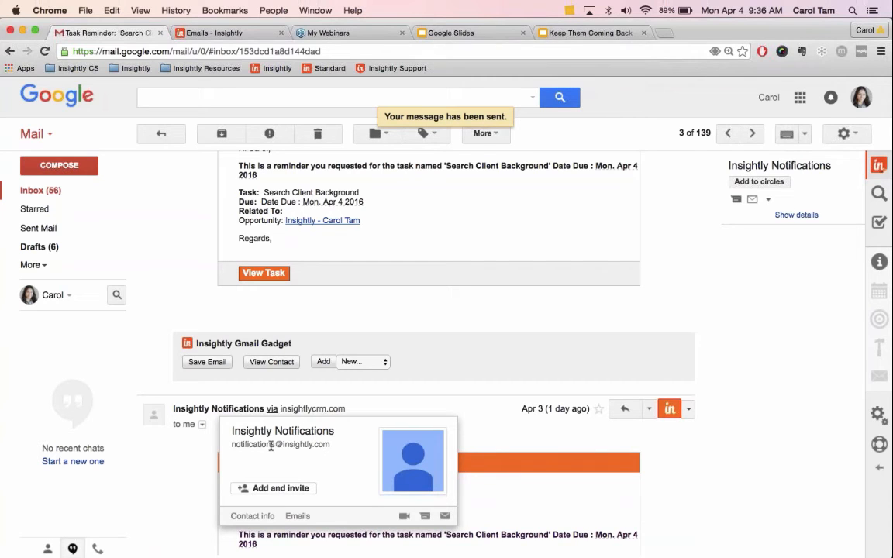
pyautogui.click(207, 36)
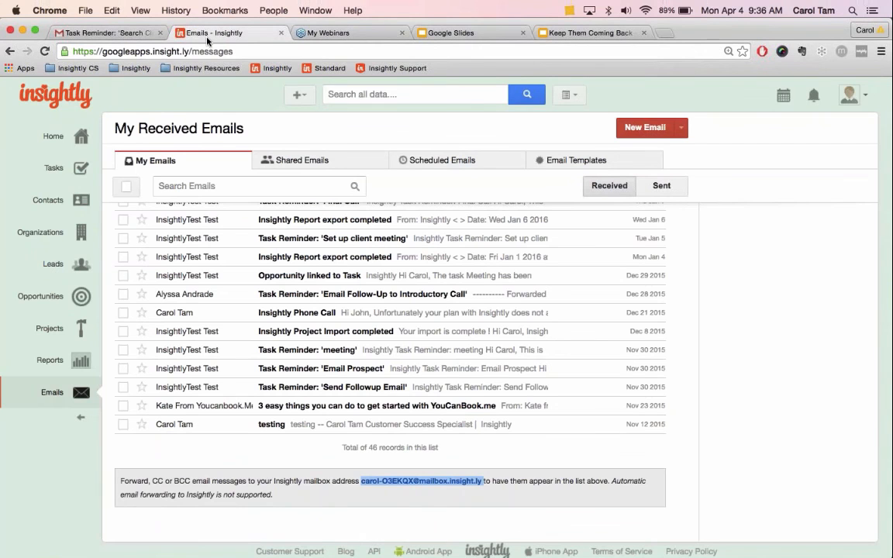
pyautogui.click(55, 200)
pyautogui.click(186, 194)
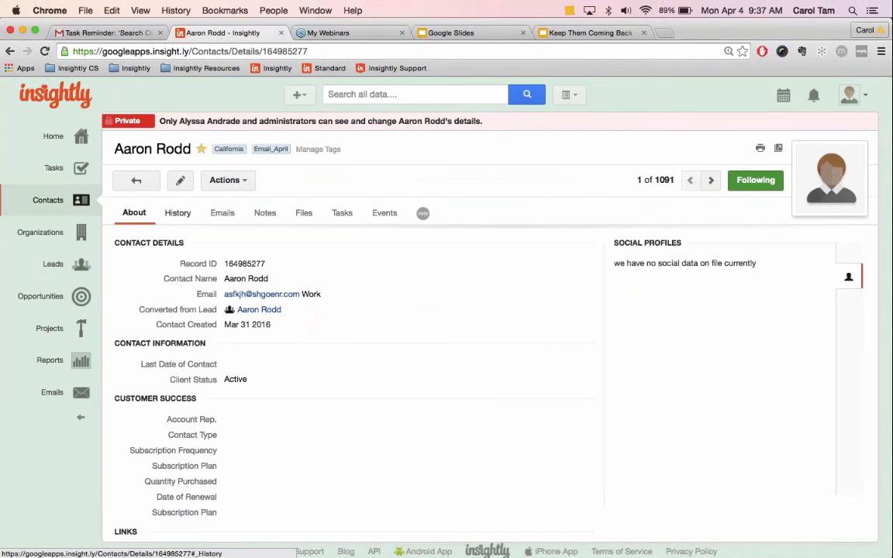
pyautogui.click(221, 214)
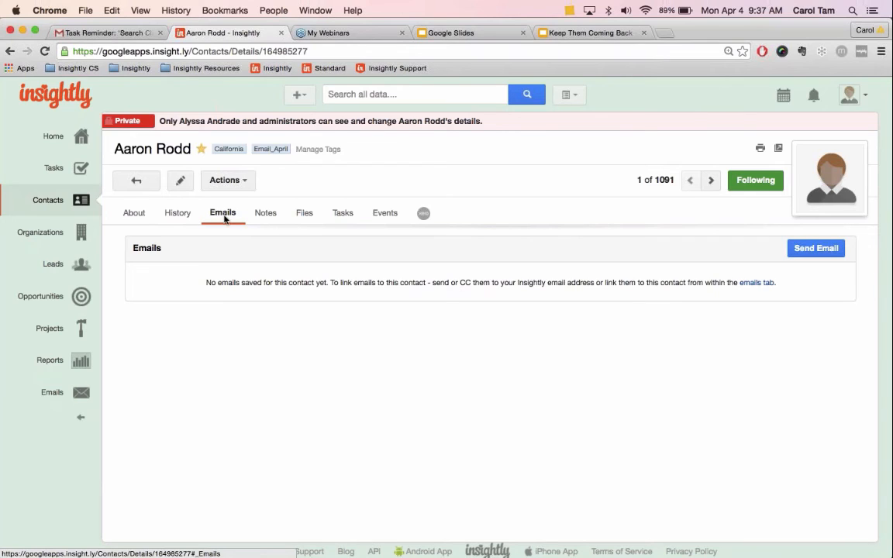
# Switch to Gmail, start a reply to the Insightly Notifications task reminder and show its Cc and Bcc fields
pyautogui.click(103, 34)
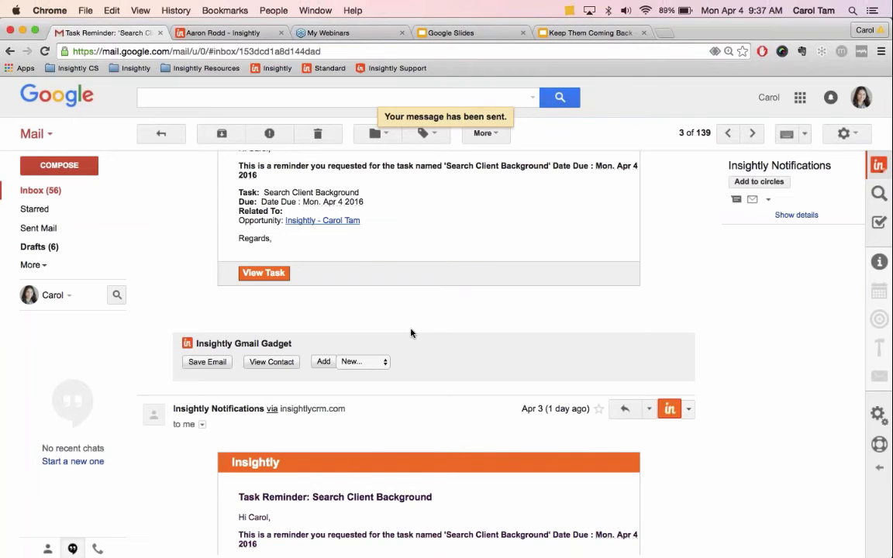
pyautogui.scroll(-3, 411, 333)
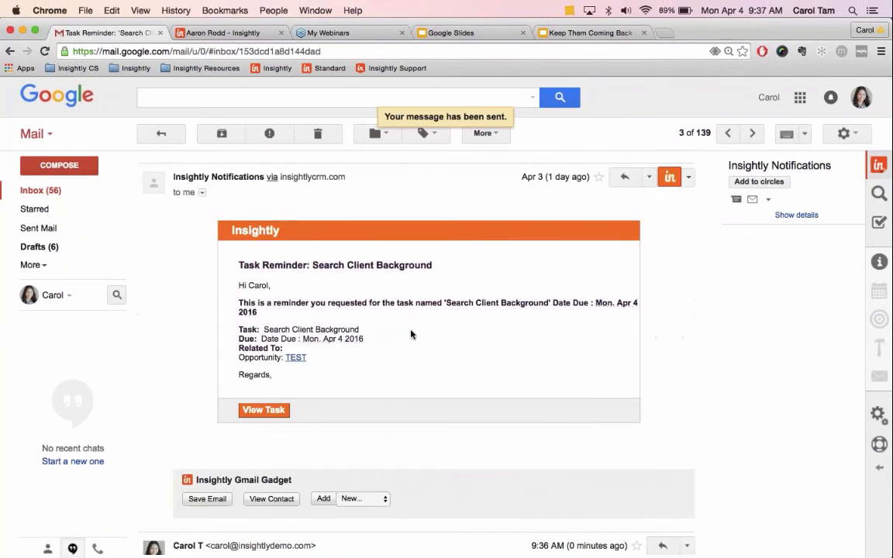
pyautogui.scroll(-5, 411, 334)
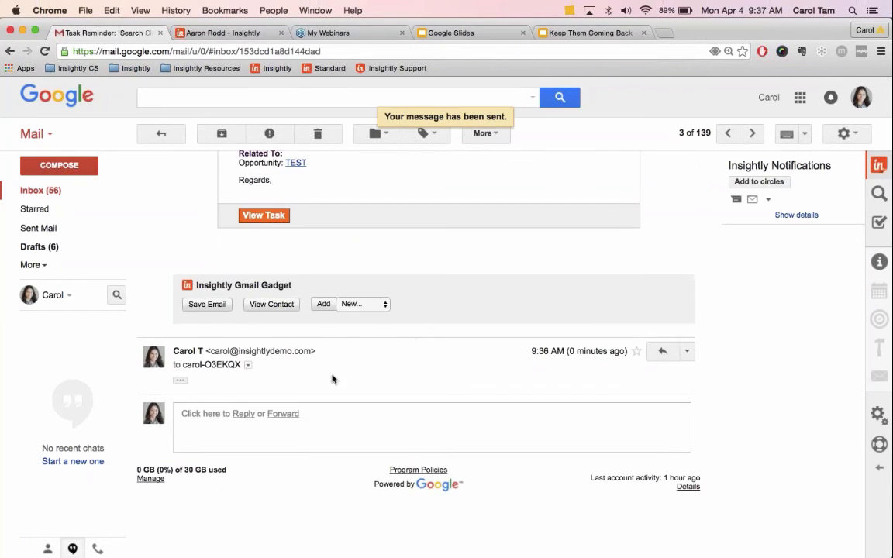
pyautogui.click(247, 422)
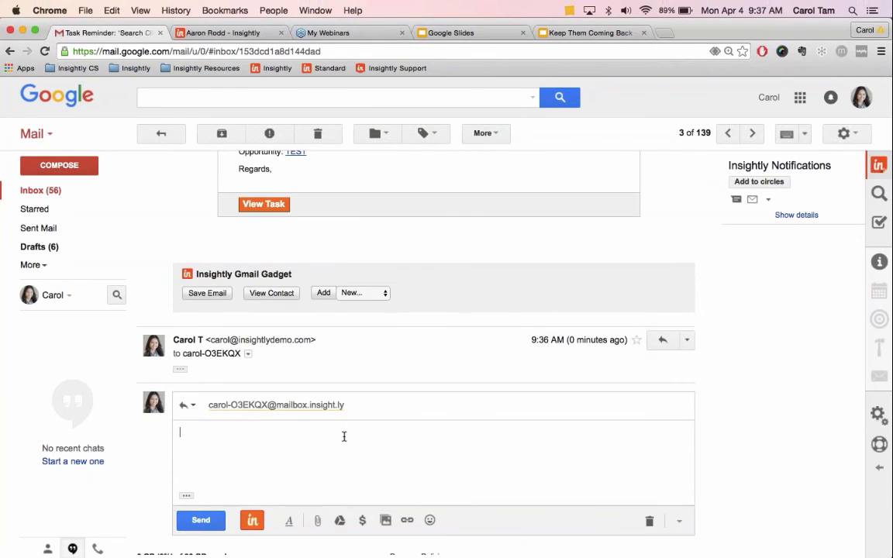
pyautogui.scroll(5, 440, 339)
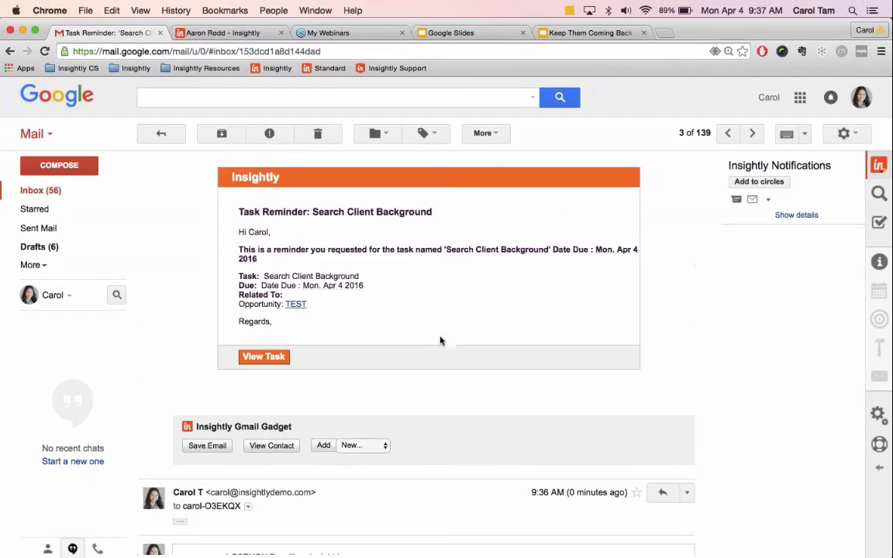
pyautogui.click(649, 308)
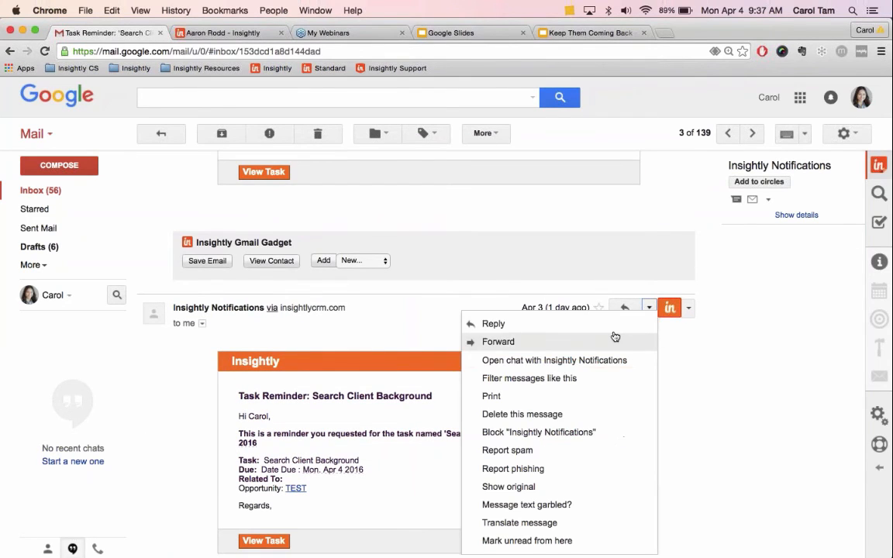
pyautogui.click(558, 322)
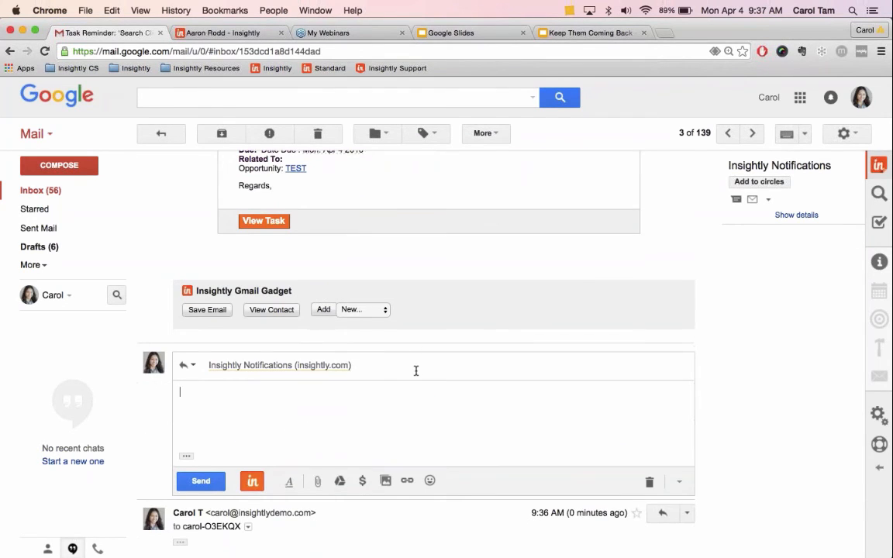
pyautogui.click(457, 367)
pyautogui.click(659, 364)
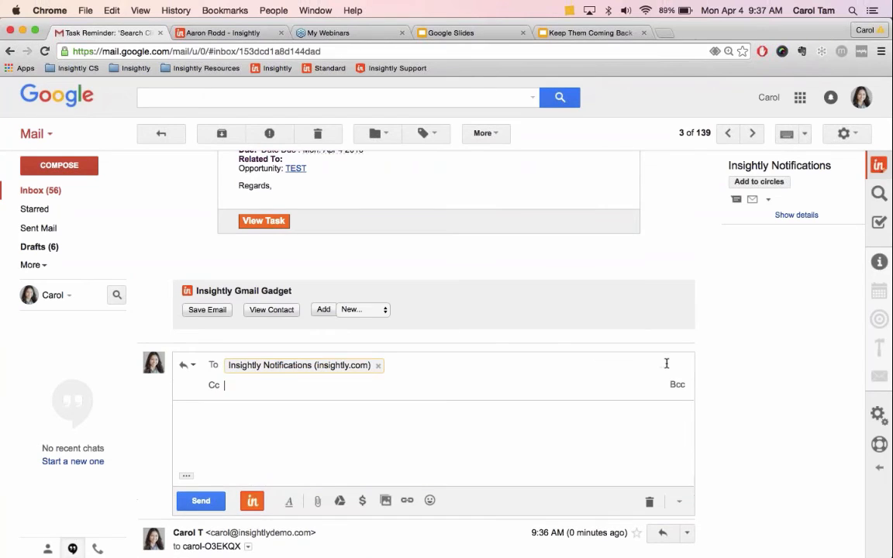
pyautogui.click(677, 385)
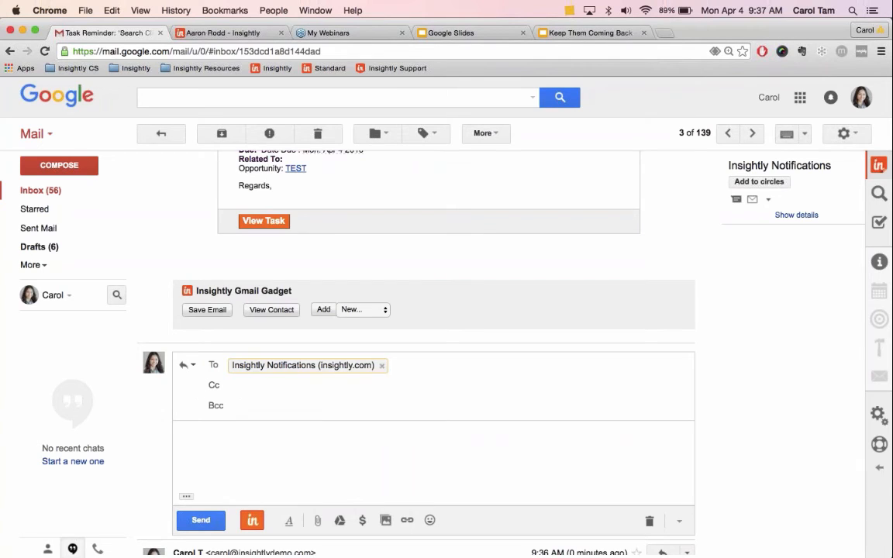
pyautogui.moveTo(288, 368)
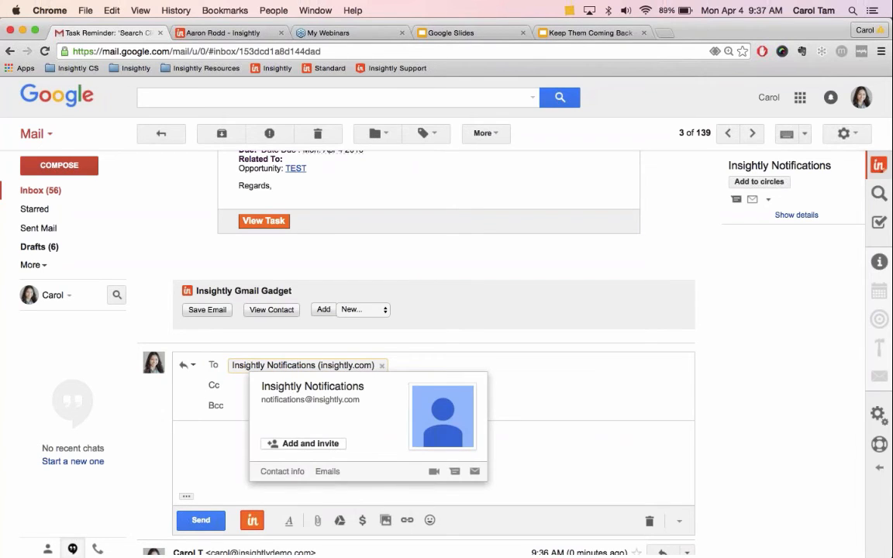
pyautogui.press('Tab')
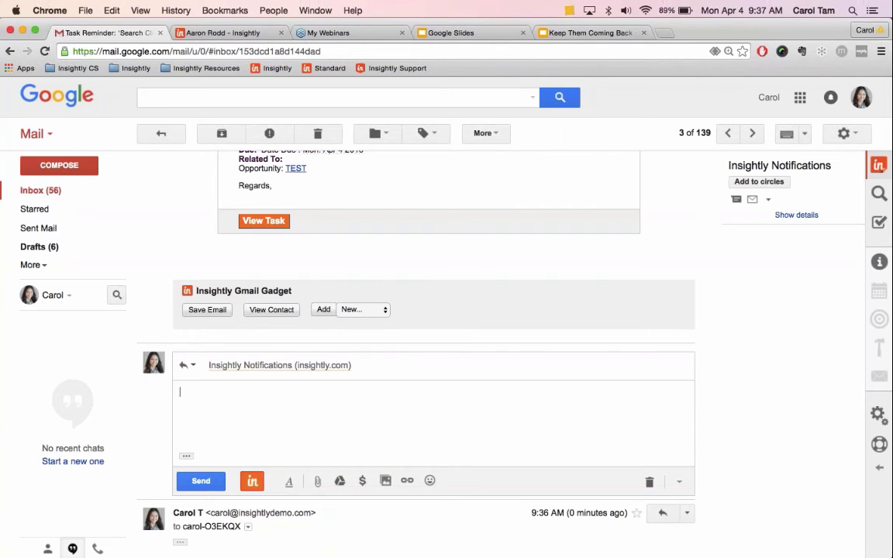
# Expand the Insightly sidebar in Gmail and save the task reminder related to the TEST opportunity to Insightly
pyautogui.scroll(10, 705, 486)
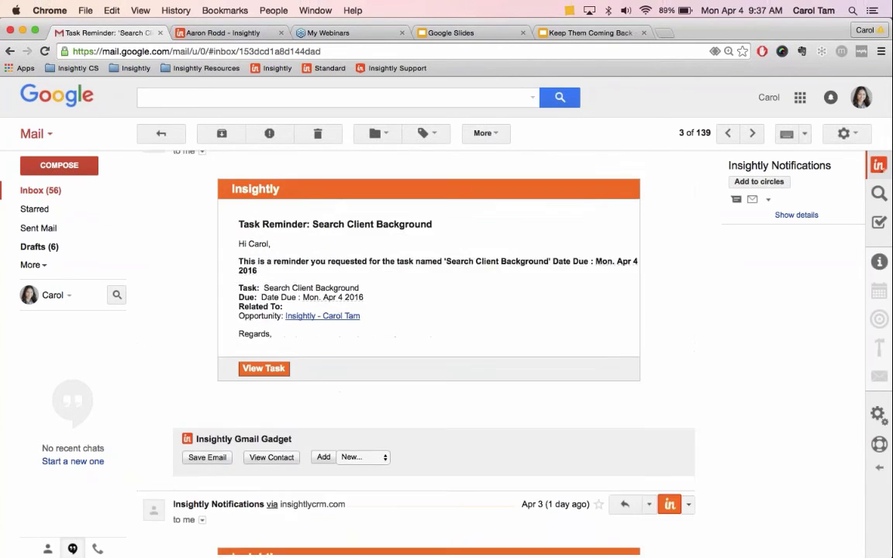
pyautogui.click(879, 468)
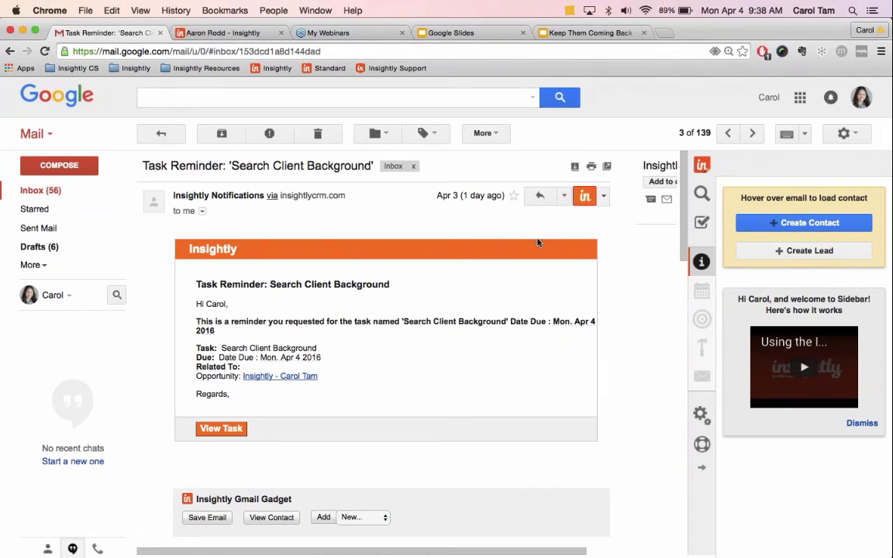
pyautogui.click(587, 197)
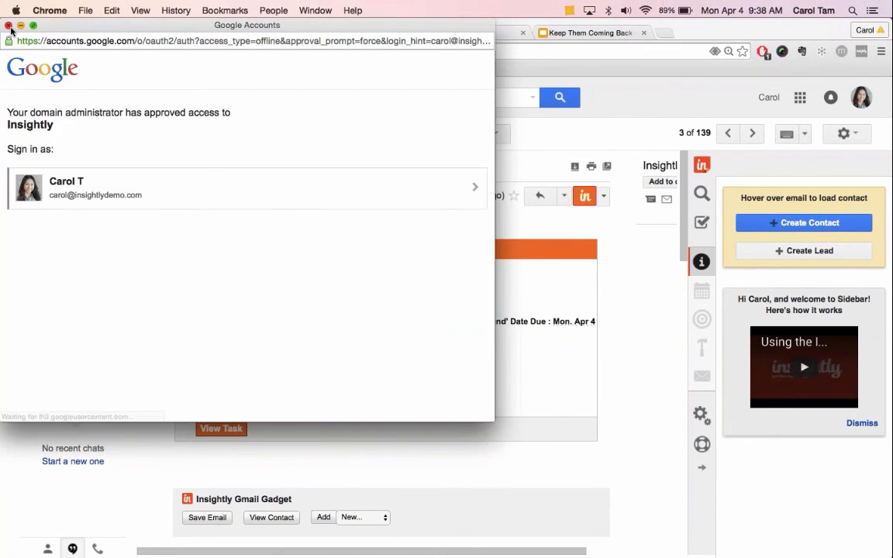
pyautogui.click(587, 197)
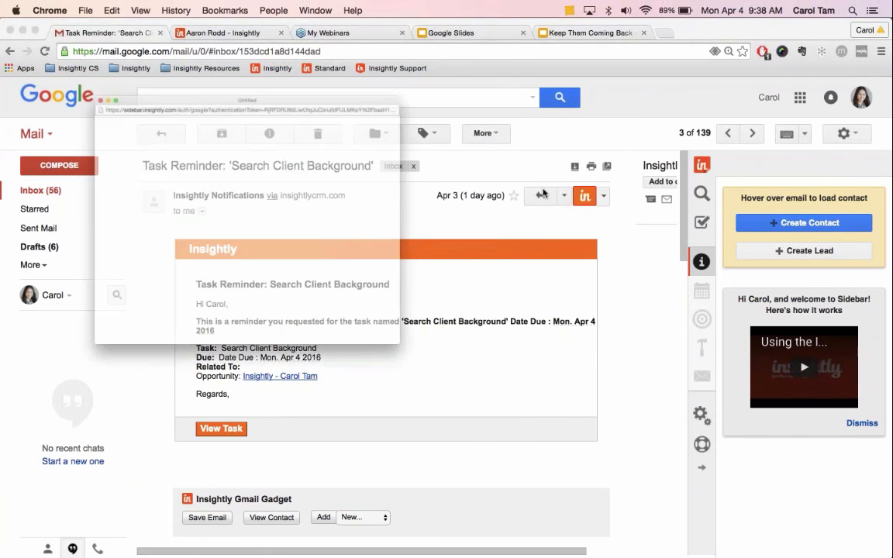
pyautogui.click(94, 189)
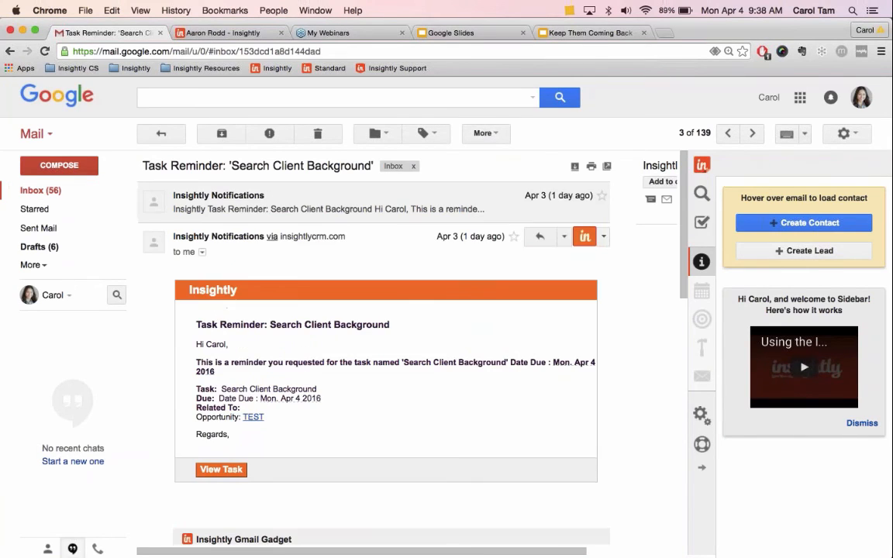
pyautogui.click(584, 237)
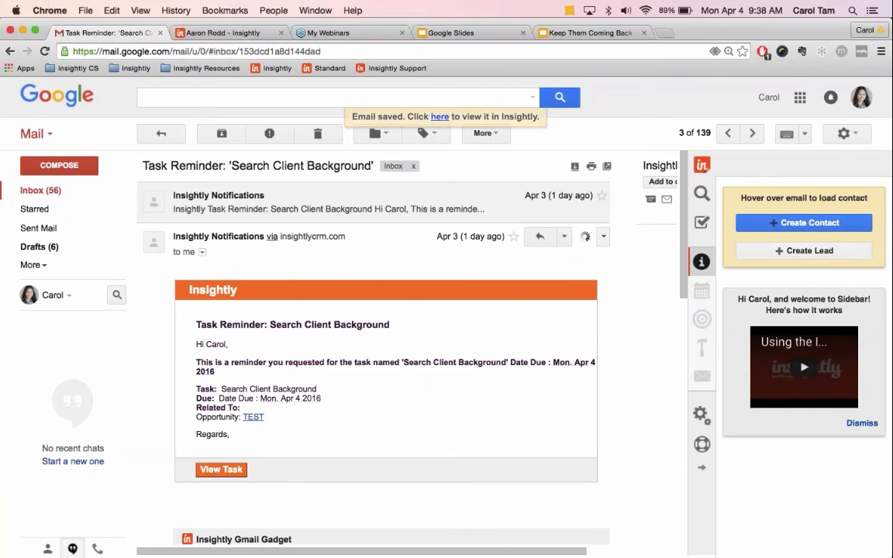
# Open the saved email's Insightly links, search for a contact to link by first name, and close the links without adding one
pyautogui.scroll(-4, 618, 315)
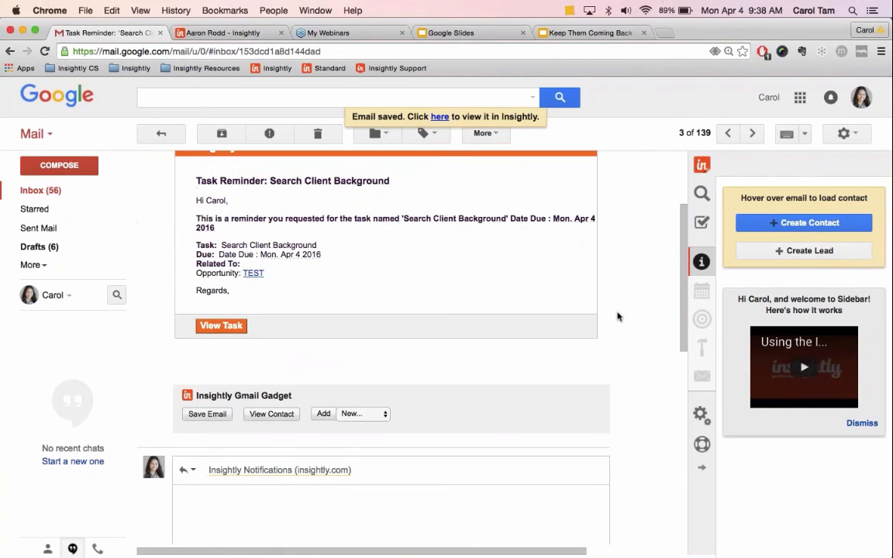
pyautogui.scroll(3, 618, 315)
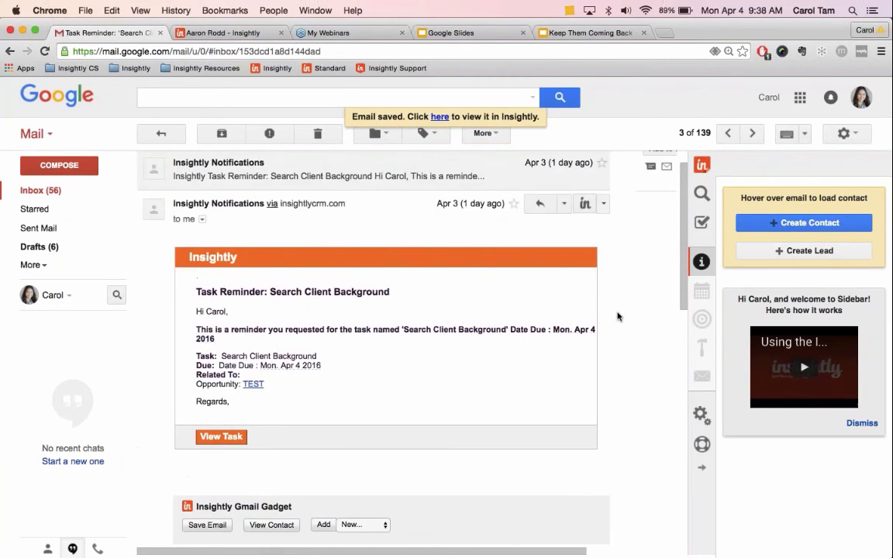
pyautogui.click(604, 213)
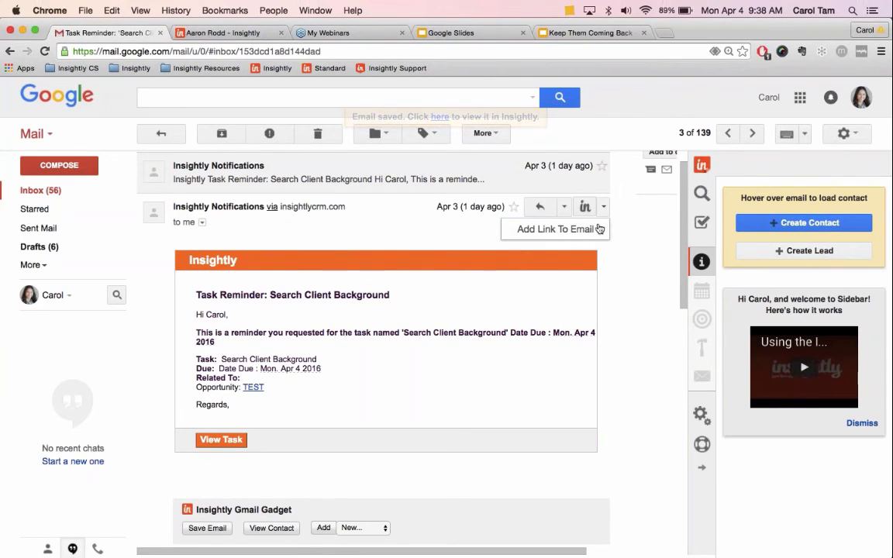
pyautogui.click(544, 230)
pyautogui.click(428, 174)
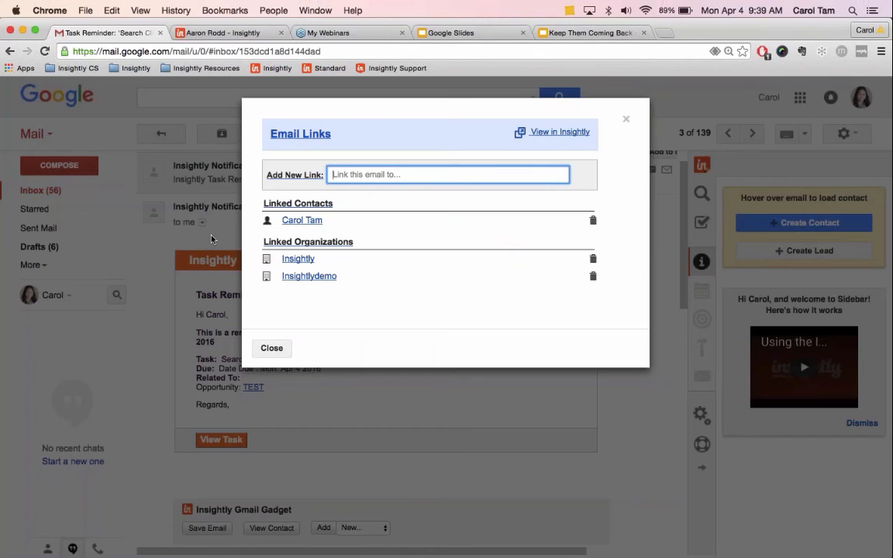
pyautogui.write('abby')
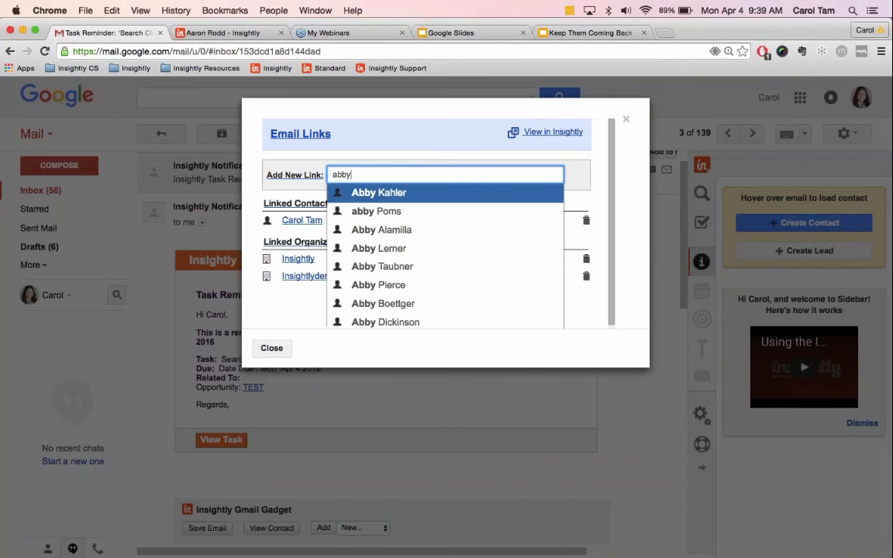
pyautogui.scroll(-1, 406, 265)
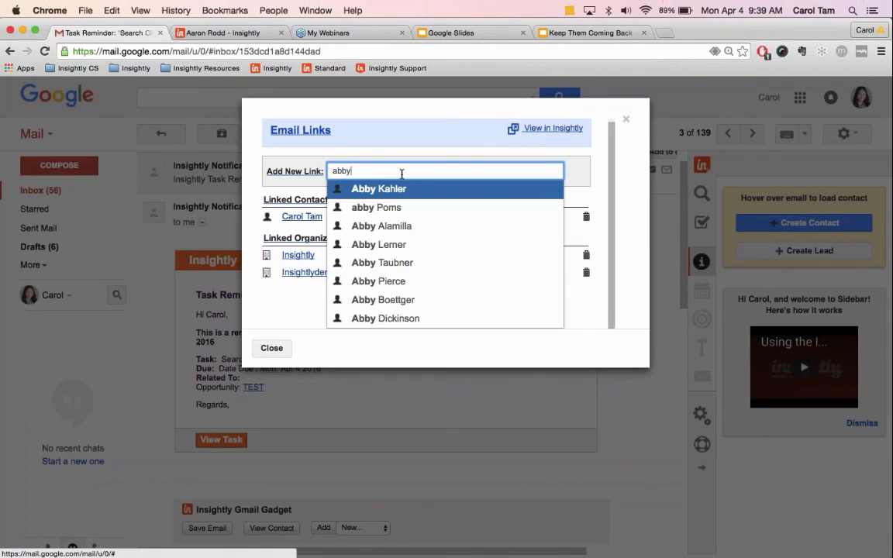
pyautogui.press('BackSpace')
pyautogui.press('BackSpace')
pyautogui.press('BackSpace')
pyautogui.press('BackSpace')
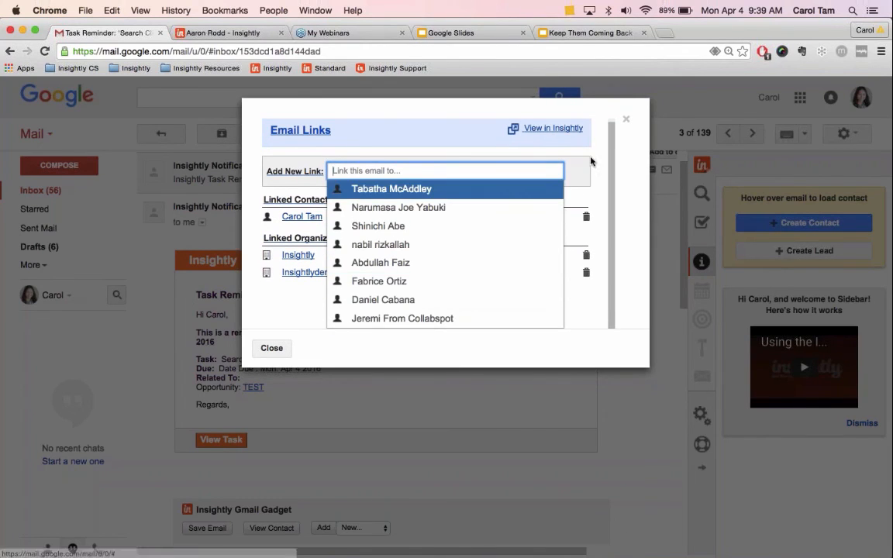
pyautogui.click(591, 161)
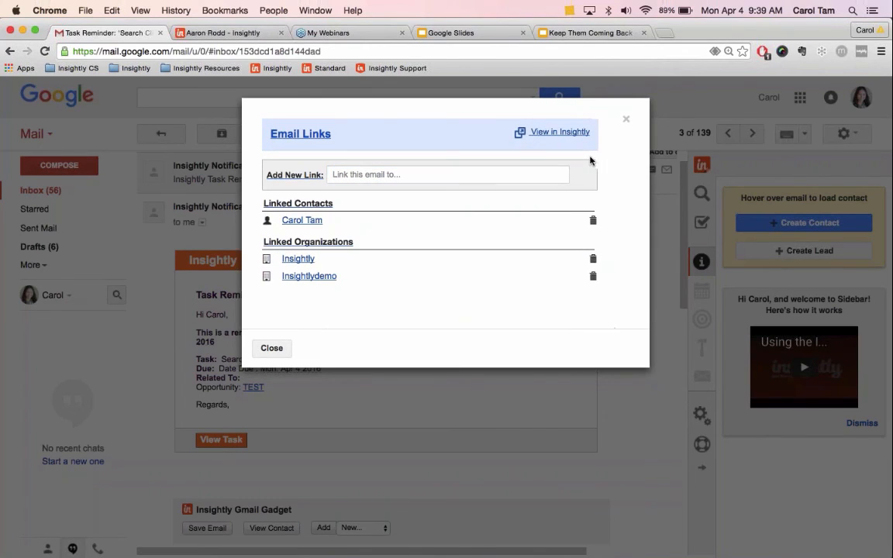
pyautogui.click(626, 122)
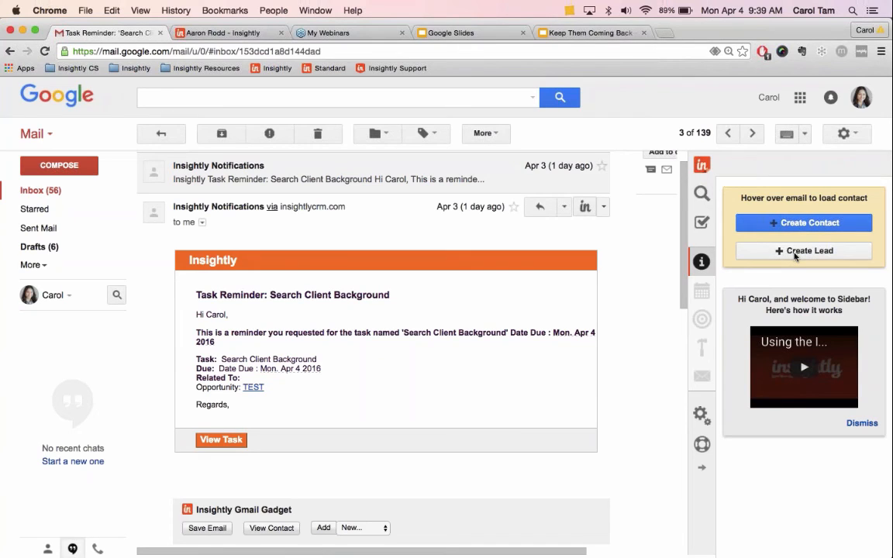
# Load the Insightly Notifications sender's details in the sidebar and view the reply drafts at the end of the conversation
pyautogui.moveTo(221, 206)
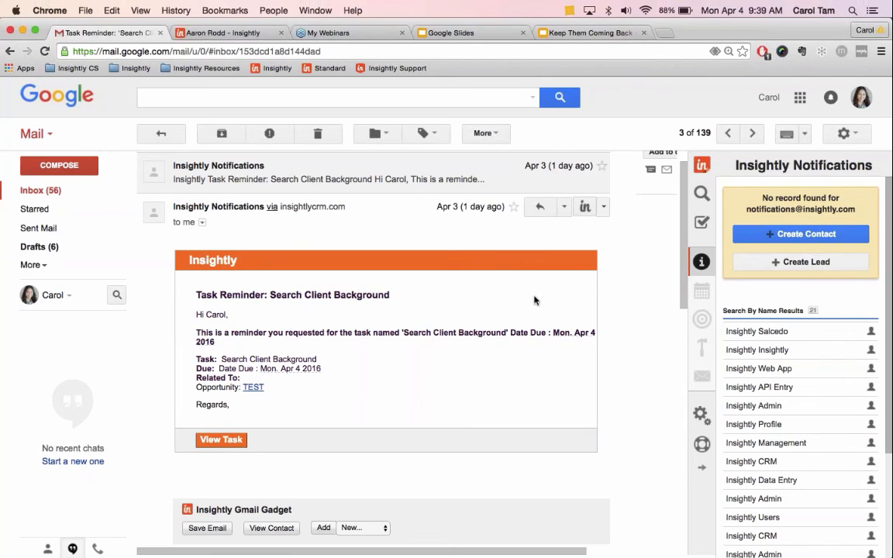
pyautogui.scroll(-10, 534, 300)
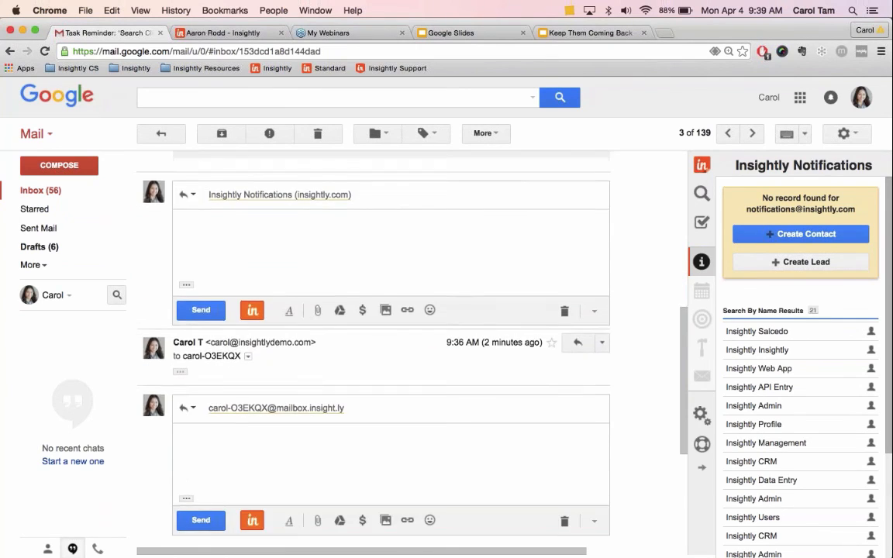
pyautogui.click(261, 367)
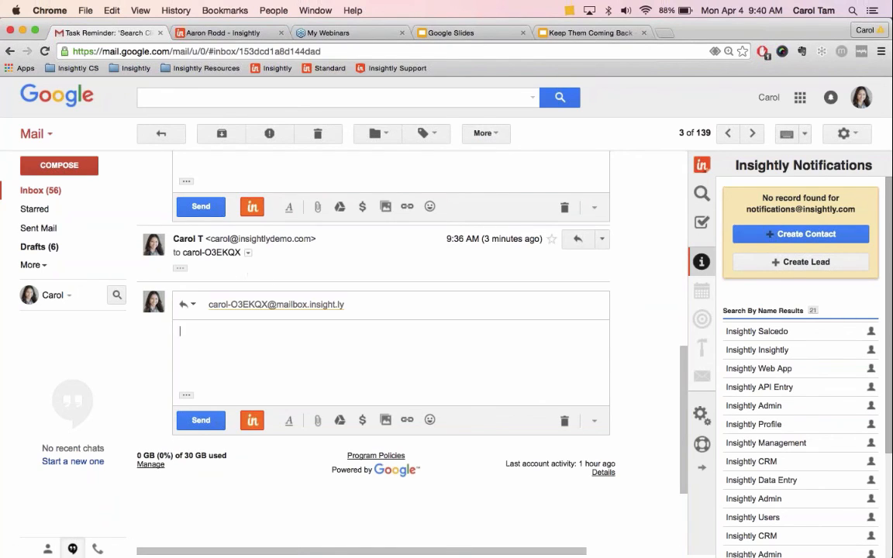
# Show My Tasks in the Insightly sidebar, open the last "One on One Meeting" task and view the due-date filter options
pyautogui.moveTo(183, 240)
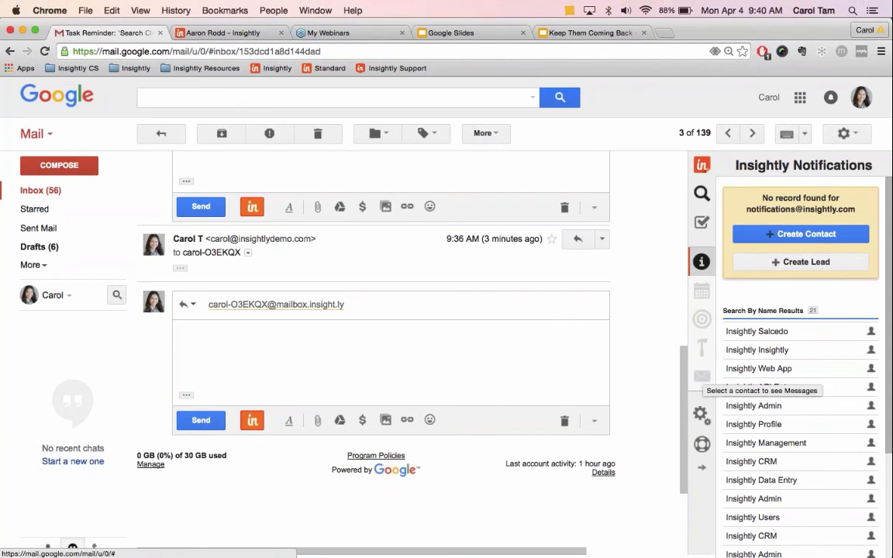
pyautogui.click(702, 222)
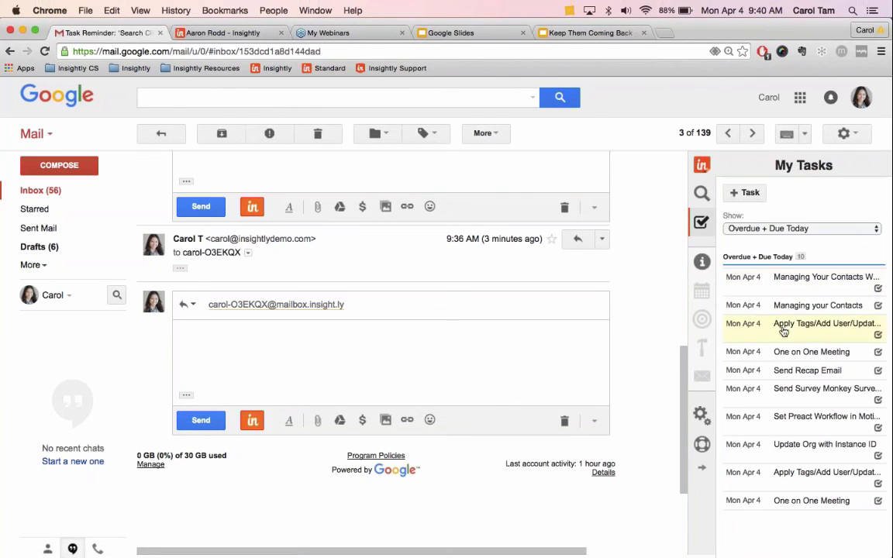
pyautogui.click(789, 500)
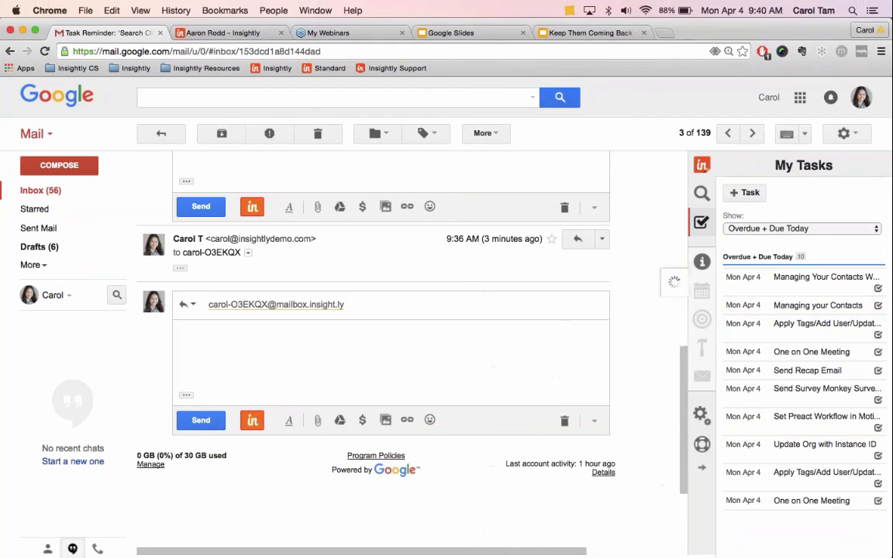
pyautogui.click(784, 229)
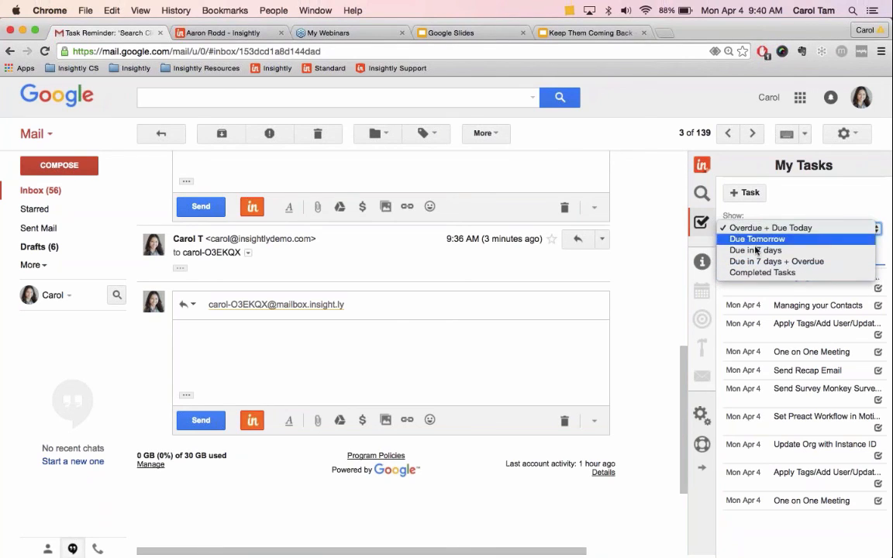
pyautogui.click(827, 196)
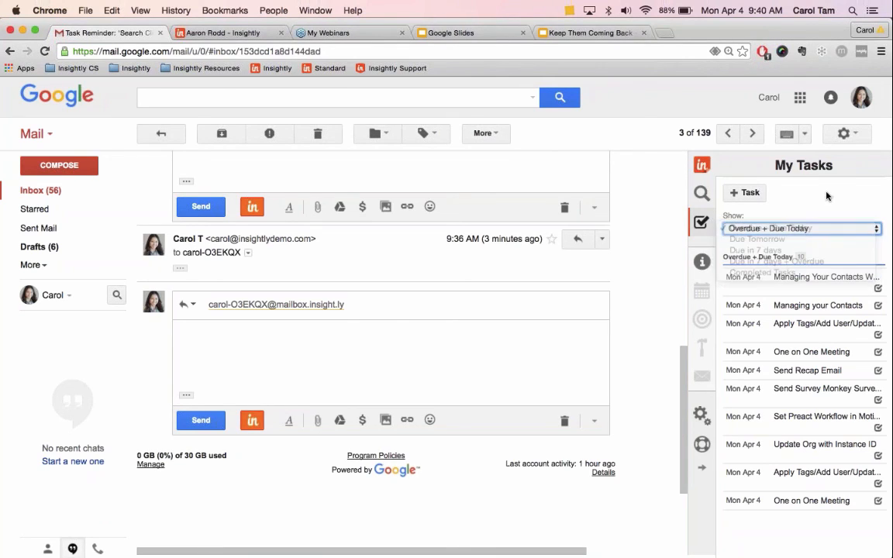
# Show the Insightly sidebar's search and view the record types it can search, keeping Contacts selected
pyautogui.click(695, 196)
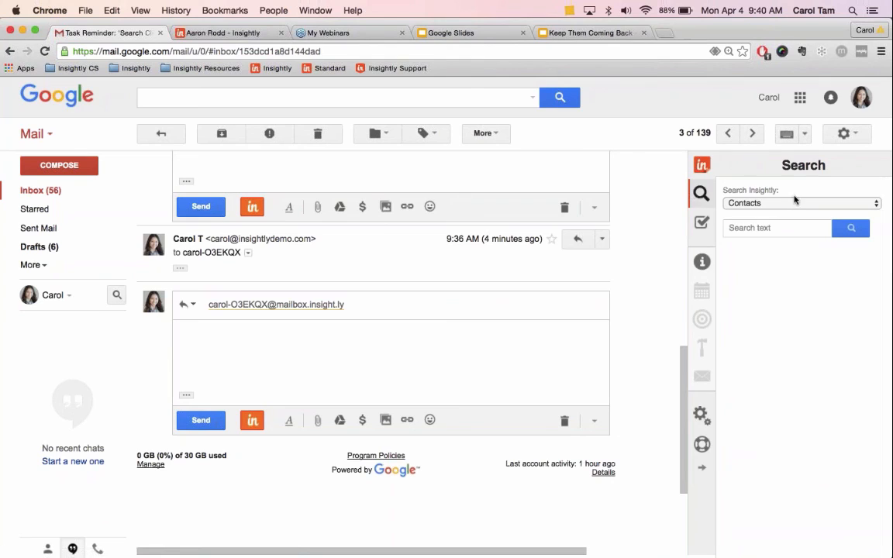
pyautogui.click(765, 203)
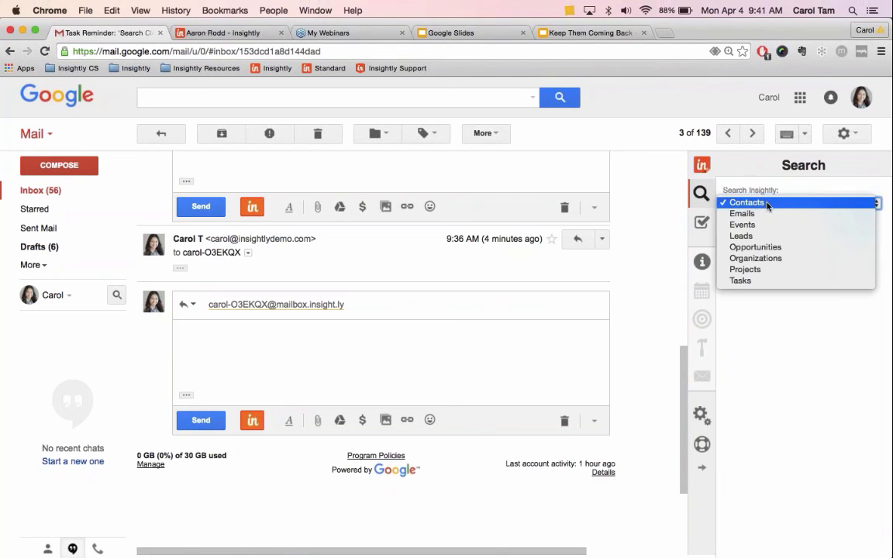
pyautogui.click(765, 294)
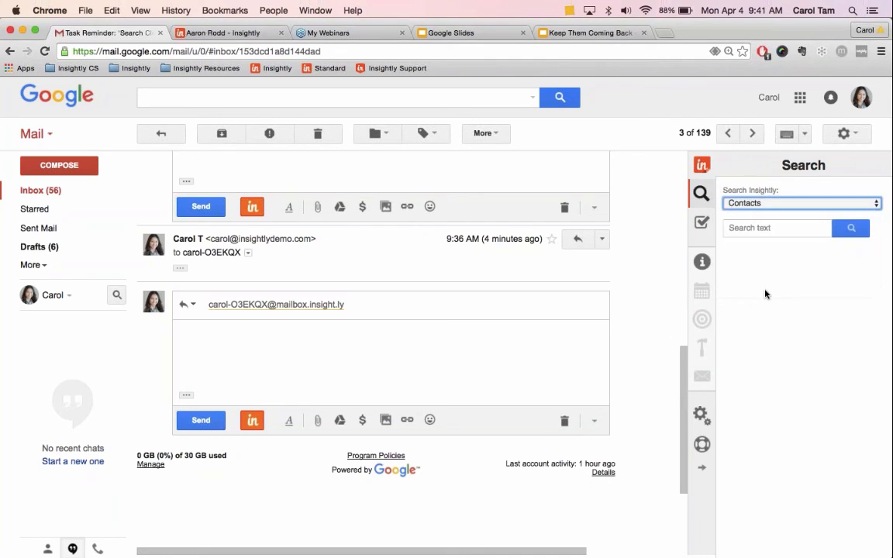
# Switch to Insightly in the browser and open its Home page
pyautogui.click(217, 35)
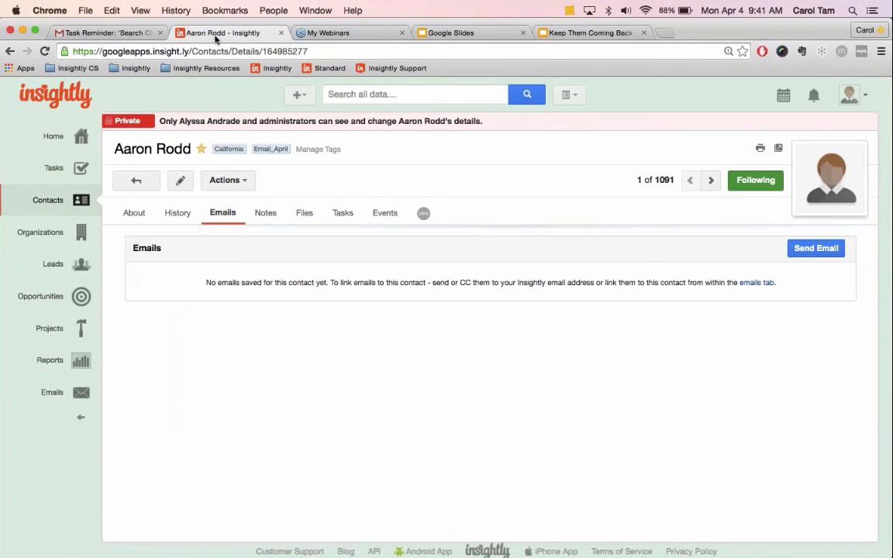
pyautogui.click(58, 140)
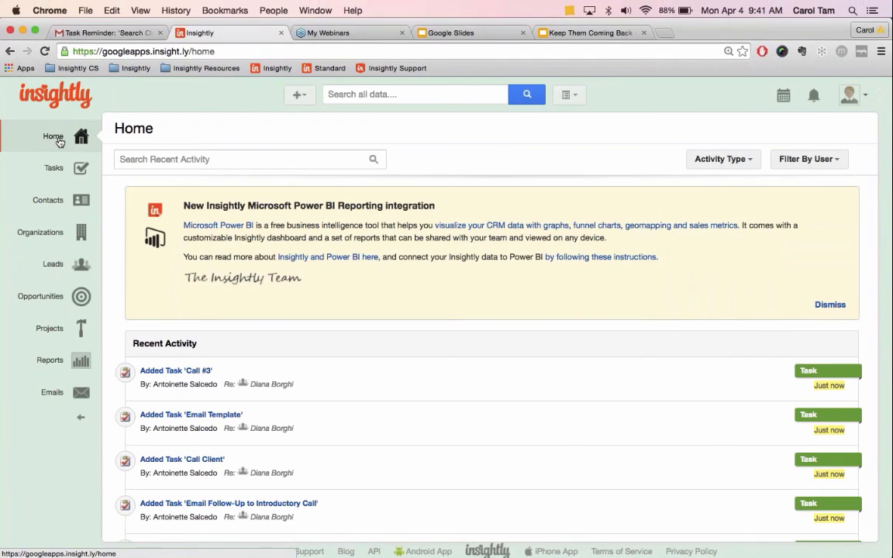